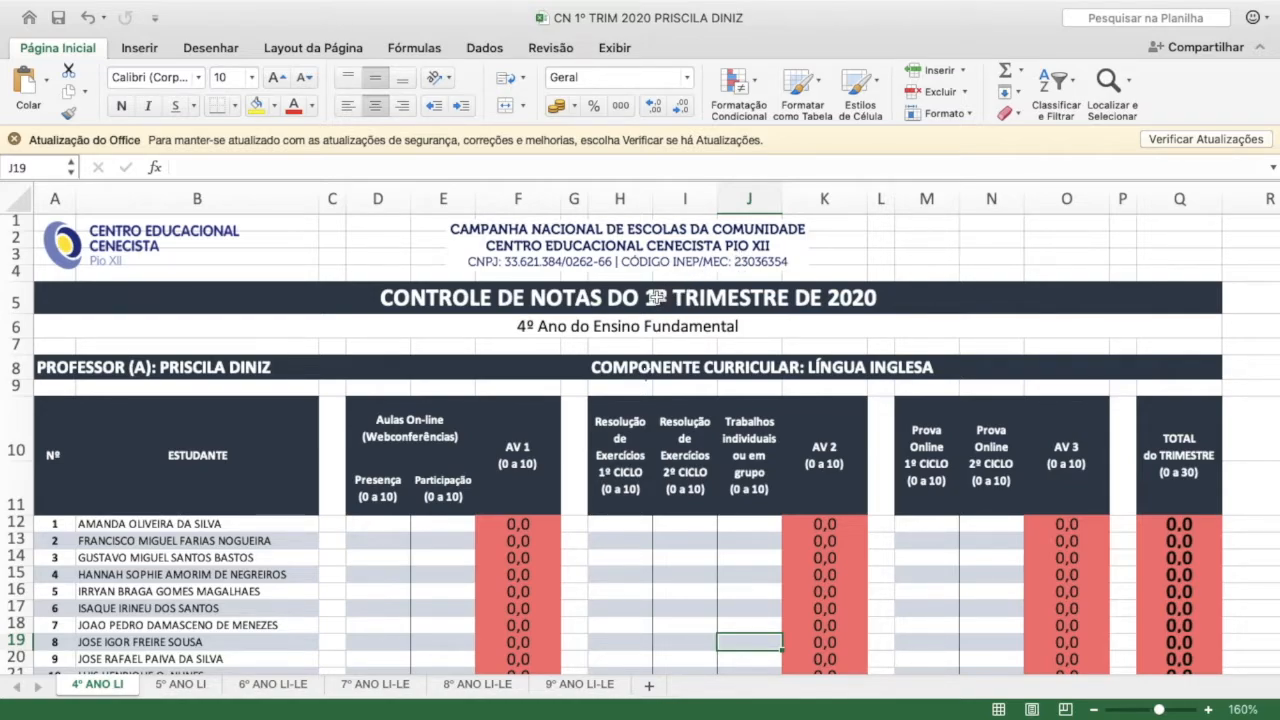
Examine the grade sheet's title, teacher and subject rows and the AV 1, AV 2, AV 3 and TOTAL column headings
{"action": "left_click", "coordinate": [655, 297]}
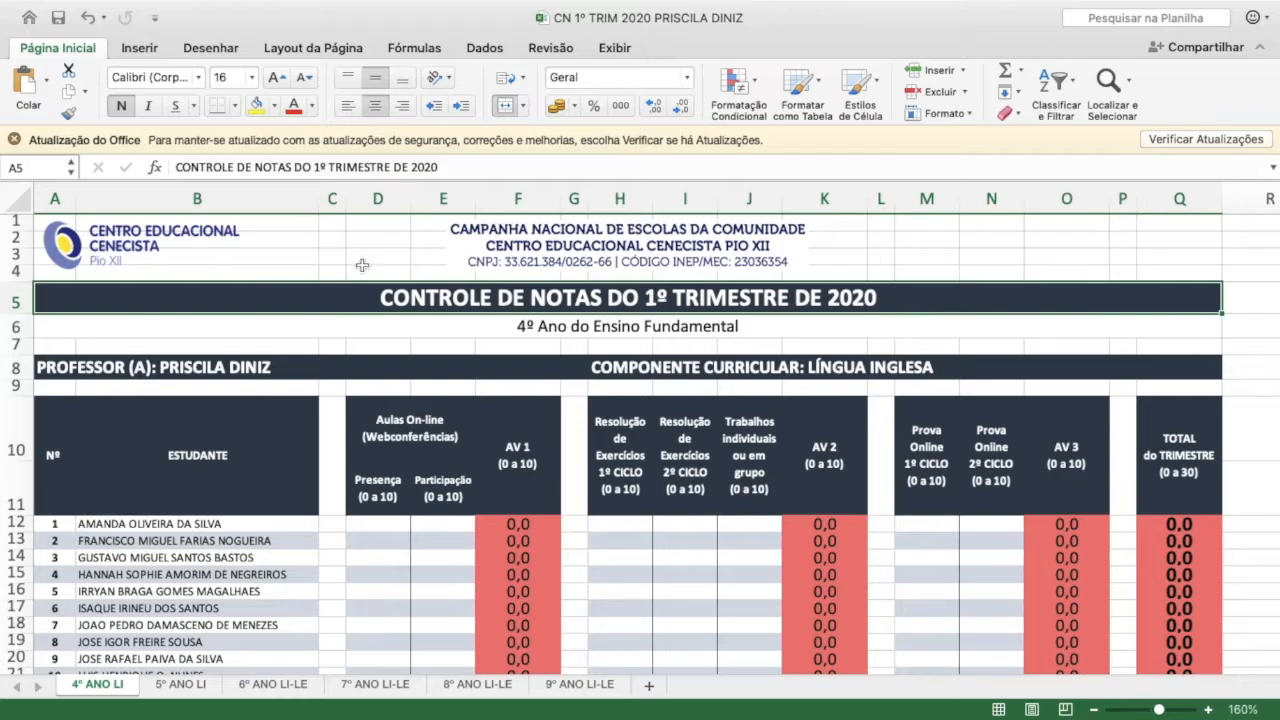
{"action": "left_click", "coordinate": [210, 368]}
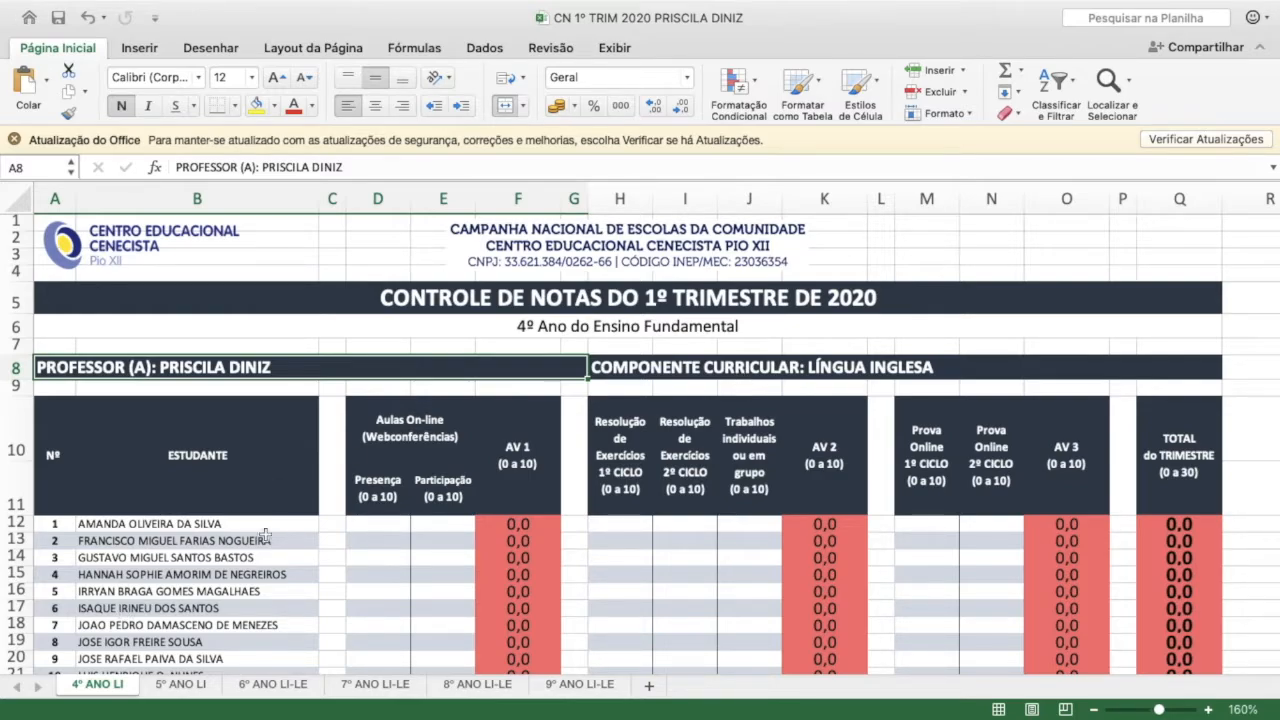
{"action": "left_click", "coordinate": [800, 367]}
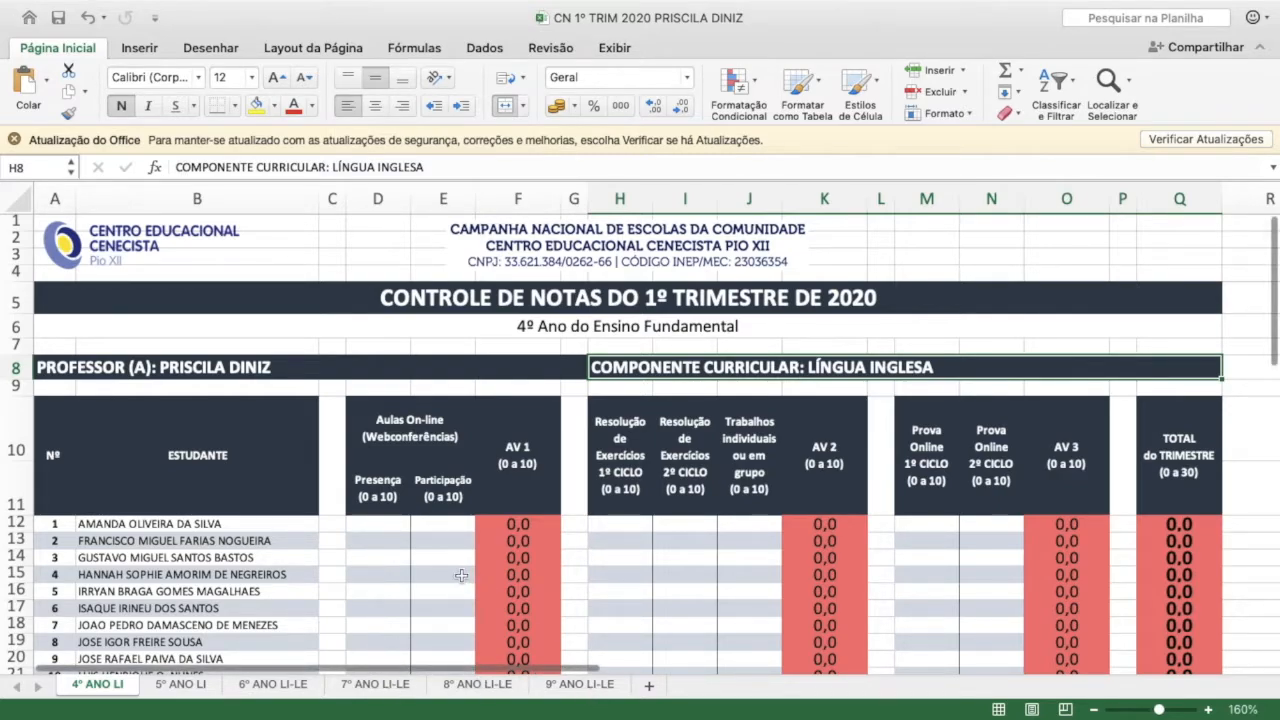
{"action": "left_click", "coordinate": [393, 570]}
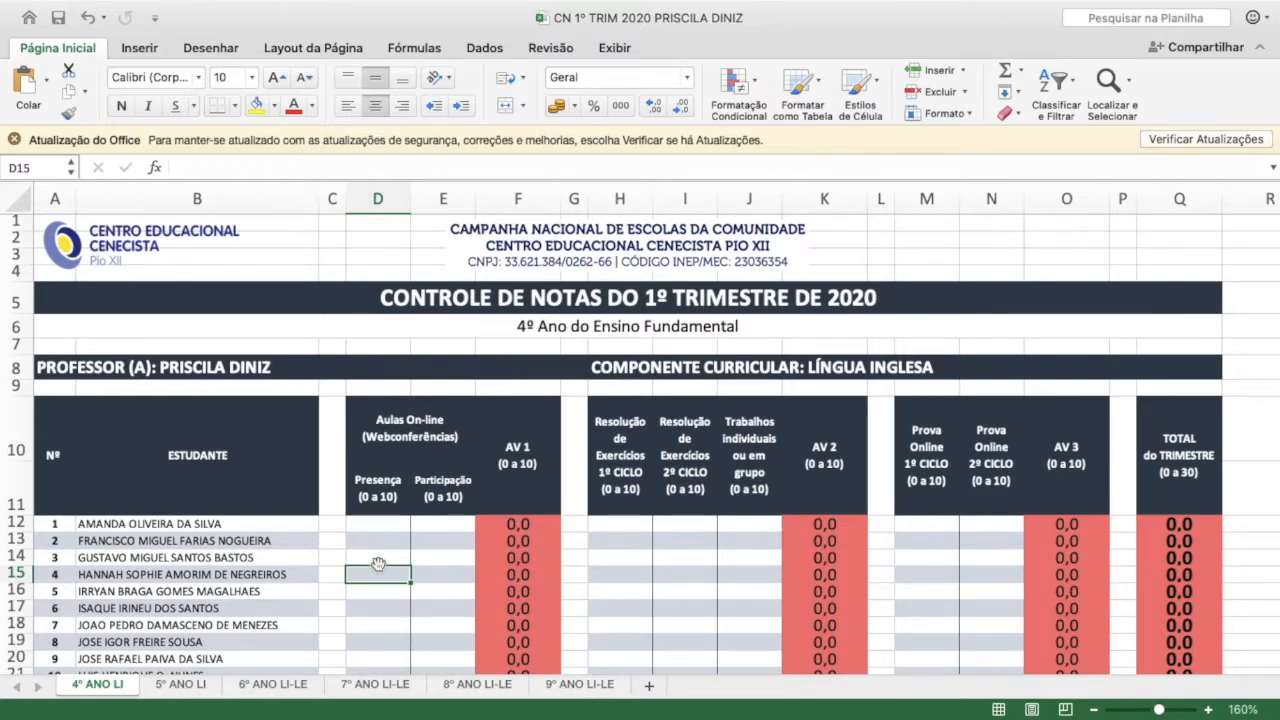
{"action": "left_click", "coordinate": [1176, 448]}
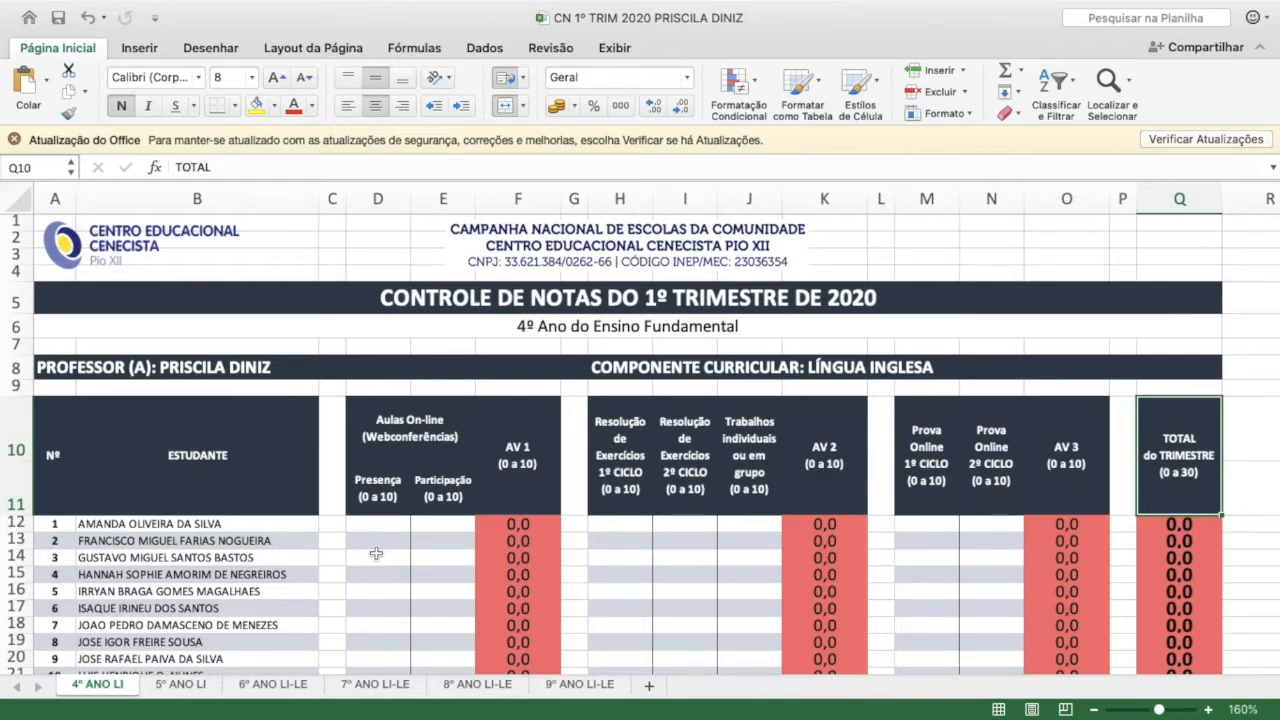
{"action": "left_click", "coordinate": [685, 594]}
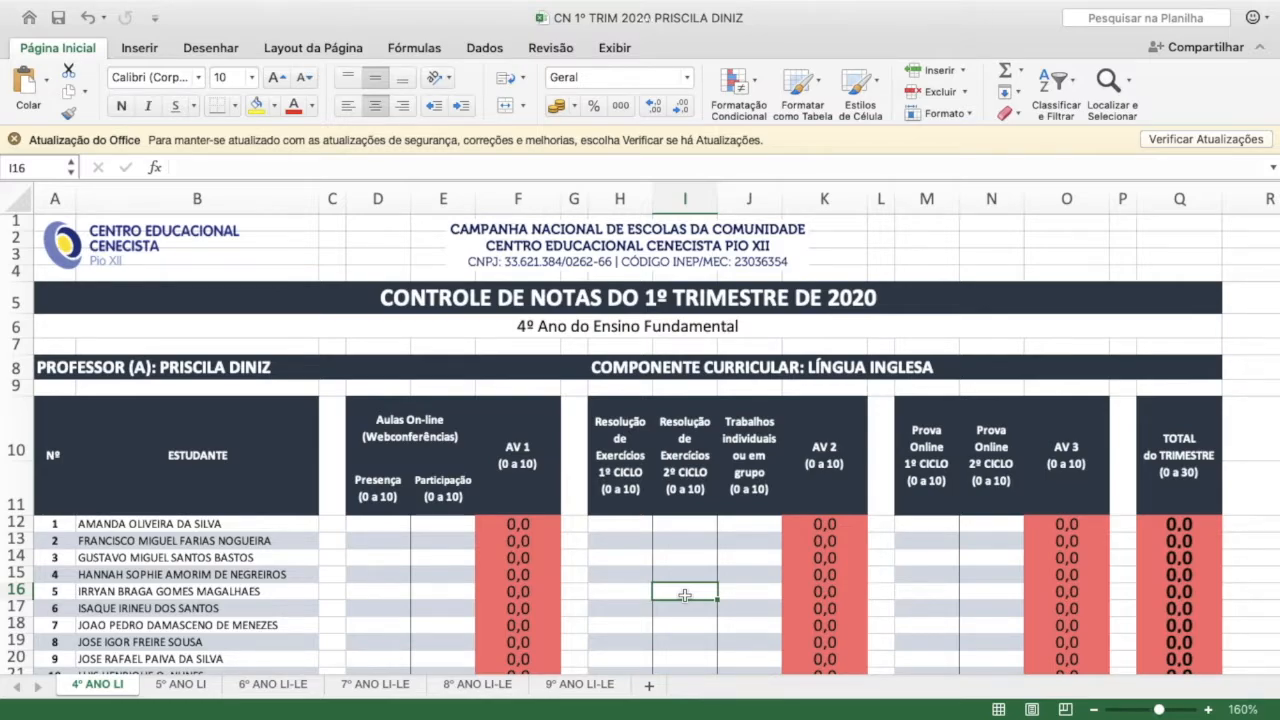
{"action": "left_click", "coordinate": [660, 306]}
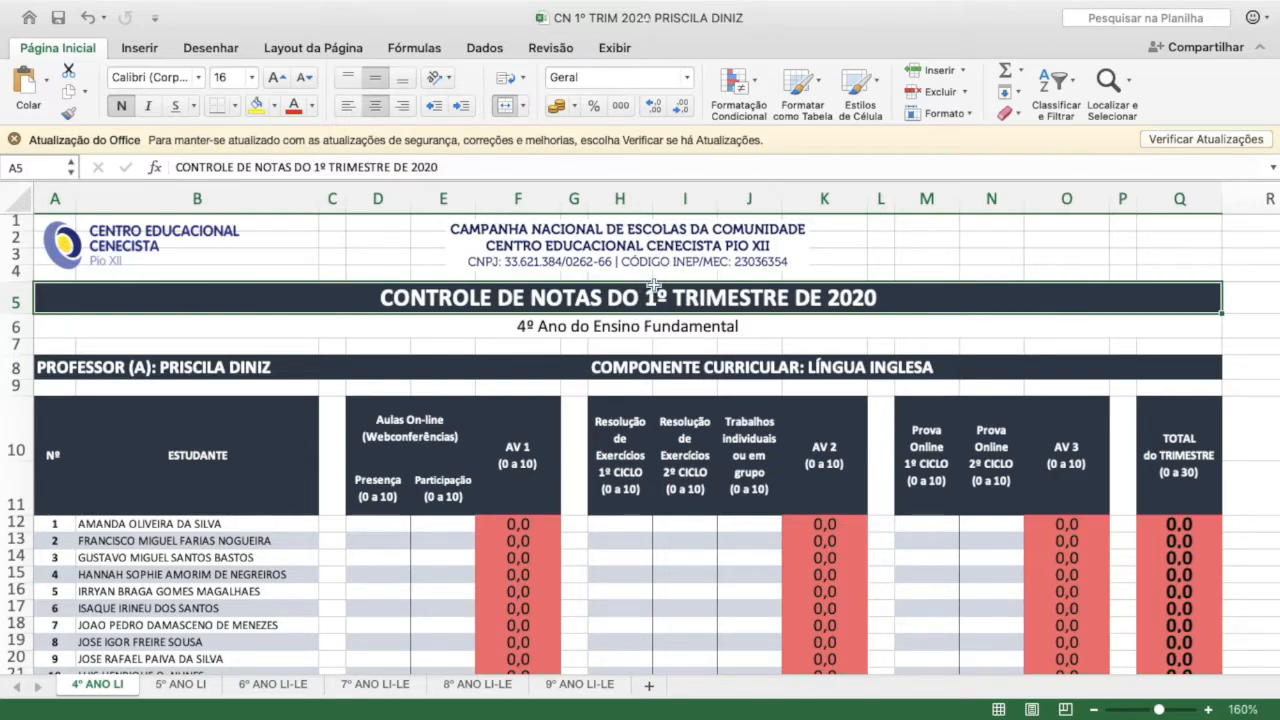
{"action": "left_click", "coordinate": [1182, 478]}
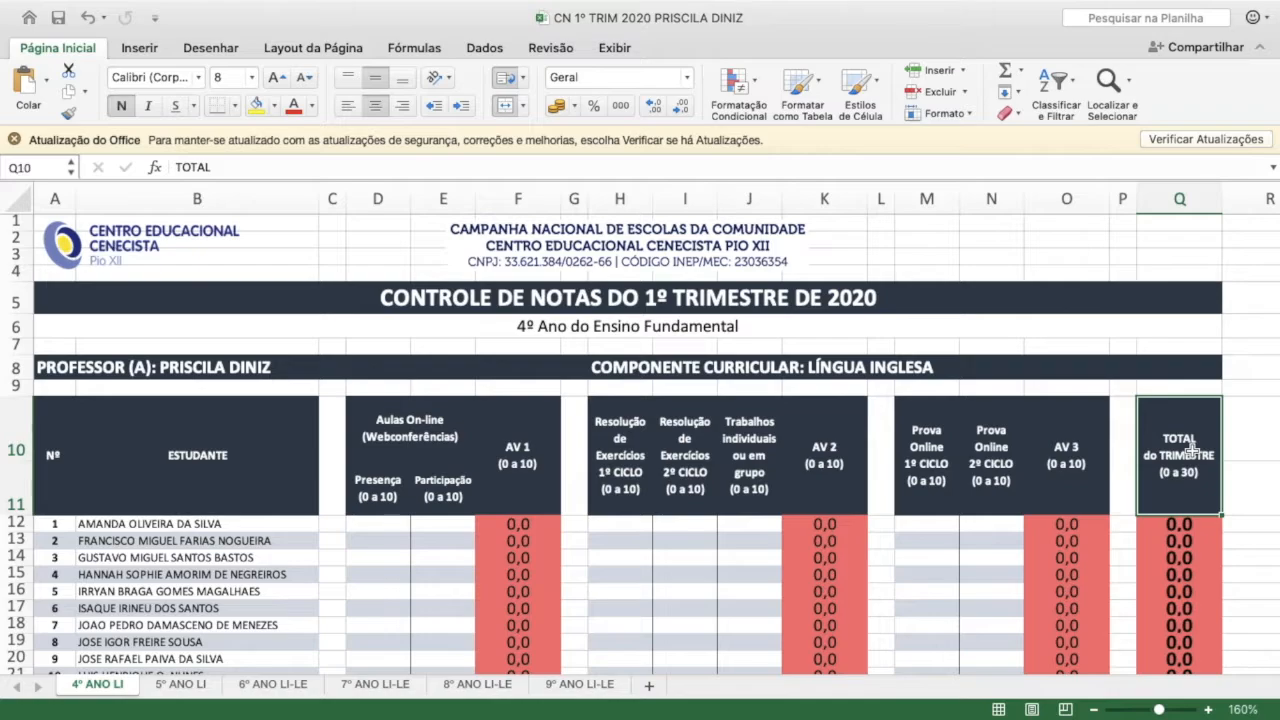
{"action": "left_click", "coordinate": [511, 445]}
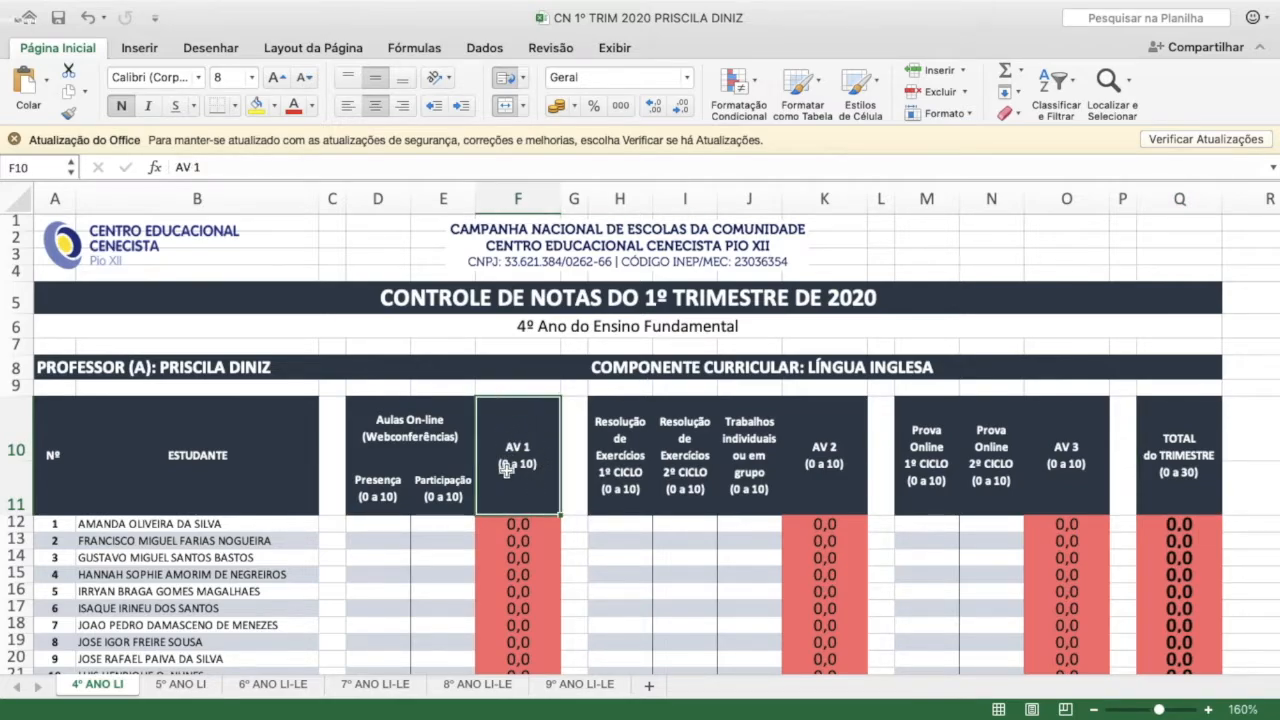
{"action": "left_click", "coordinate": [829, 452]}
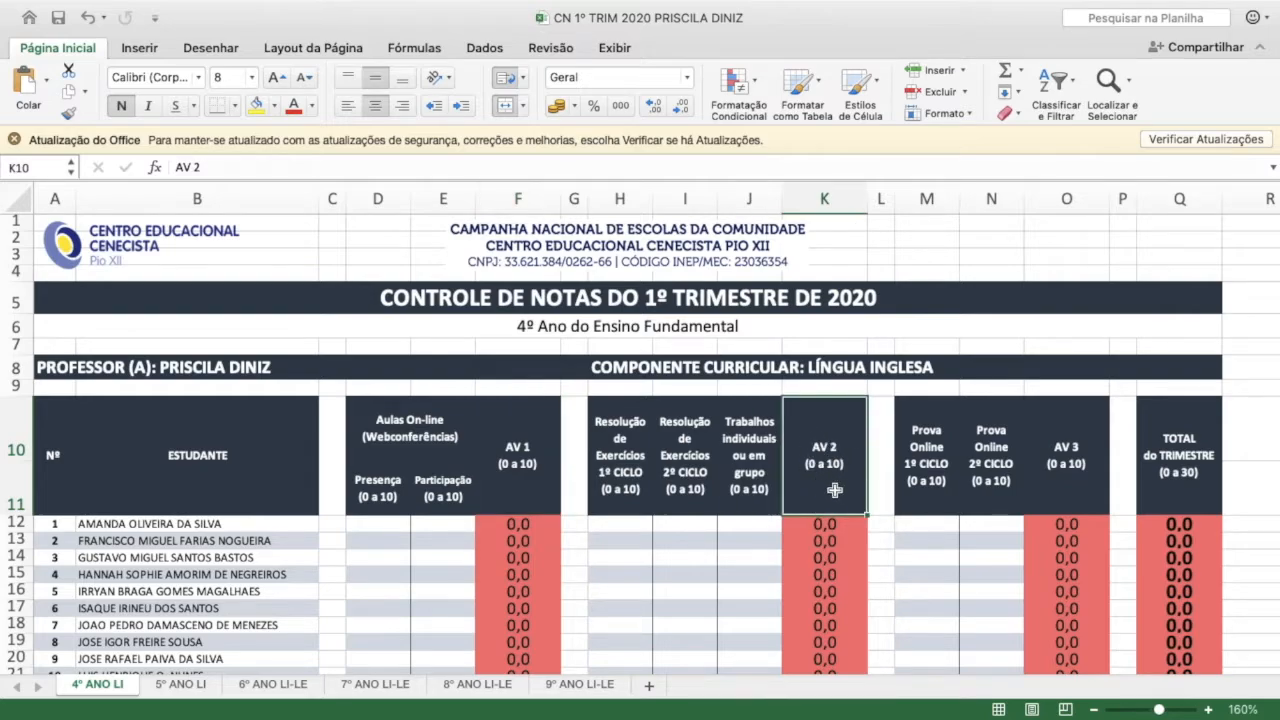
{"action": "left_click", "coordinate": [1058, 453]}
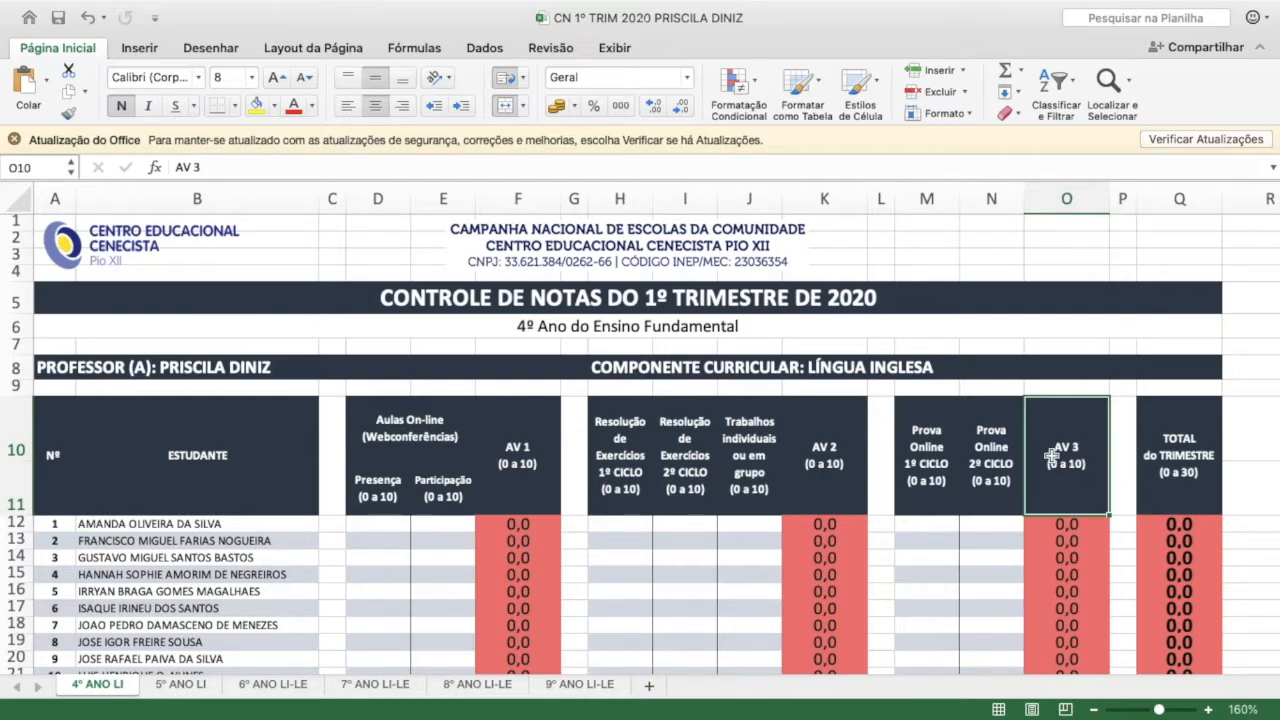
{"action": "left_click", "coordinate": [536, 450]}
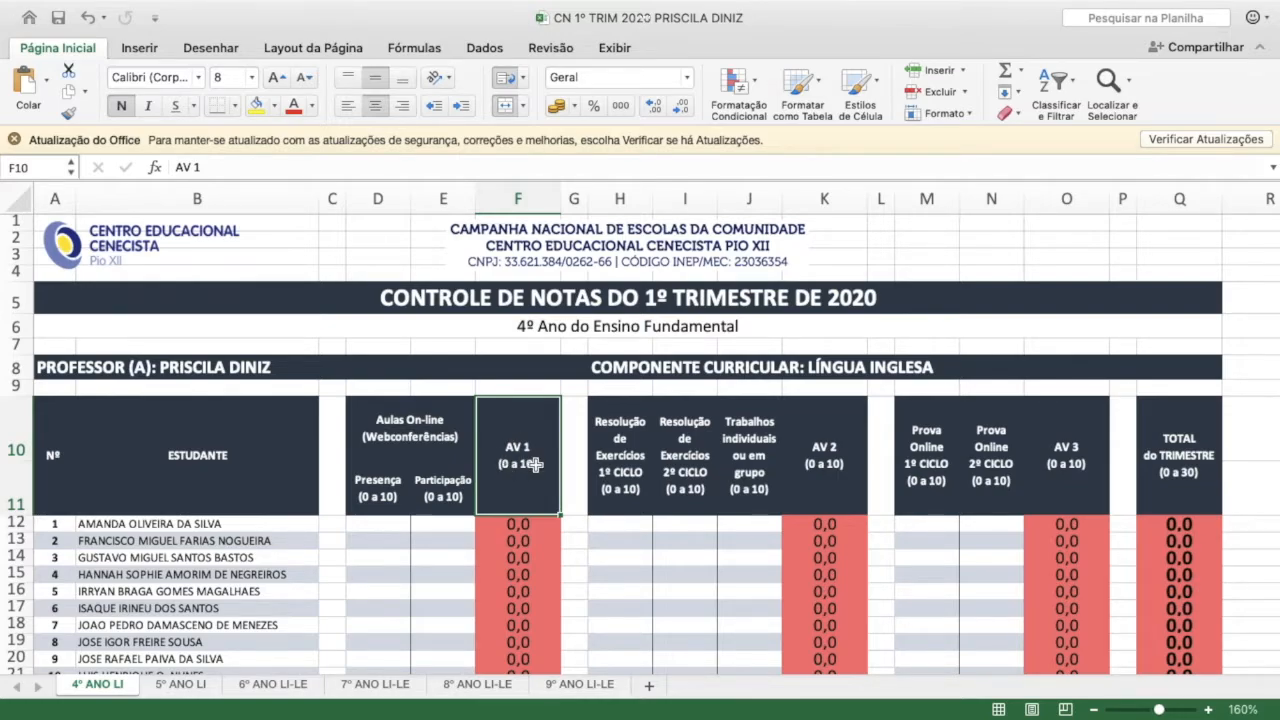
{"action": "left_click", "coordinate": [404, 428]}
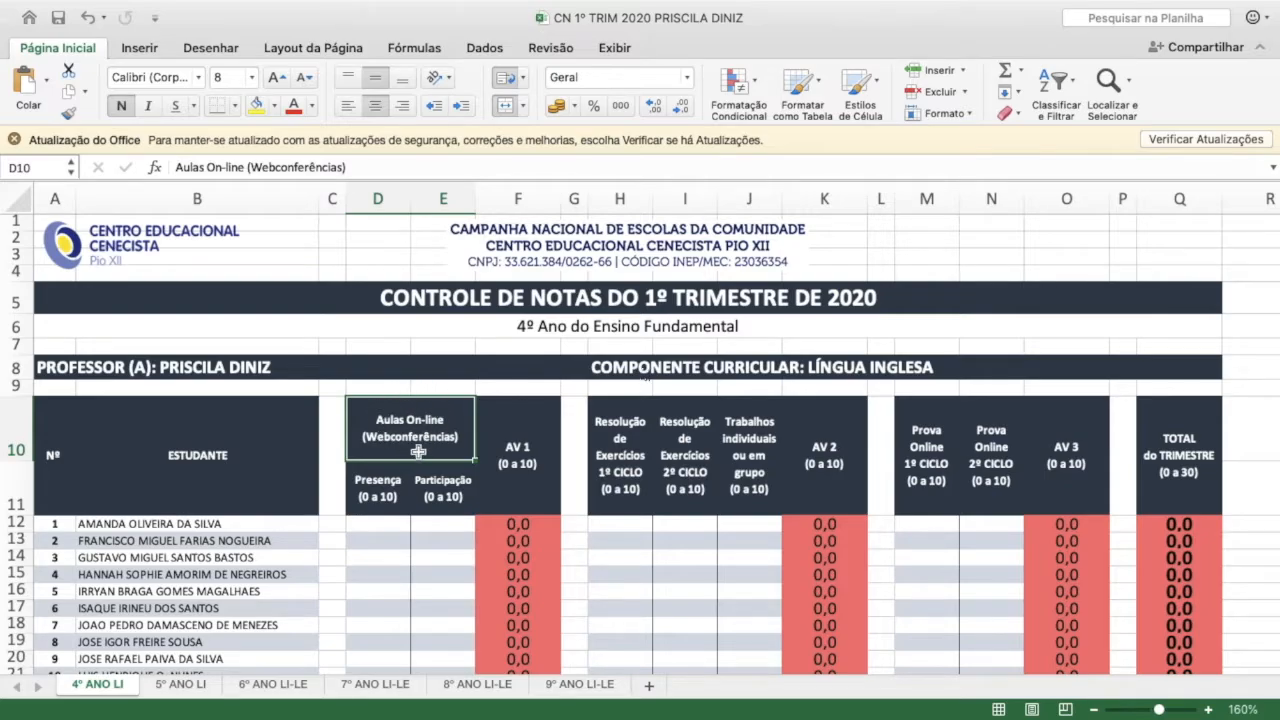
Examine the Presença and Participação columns under the online classes heading
{"action": "scroll", "coordinate": [420, 454], "scroll_direction": "up", "scroll_amount": 5}
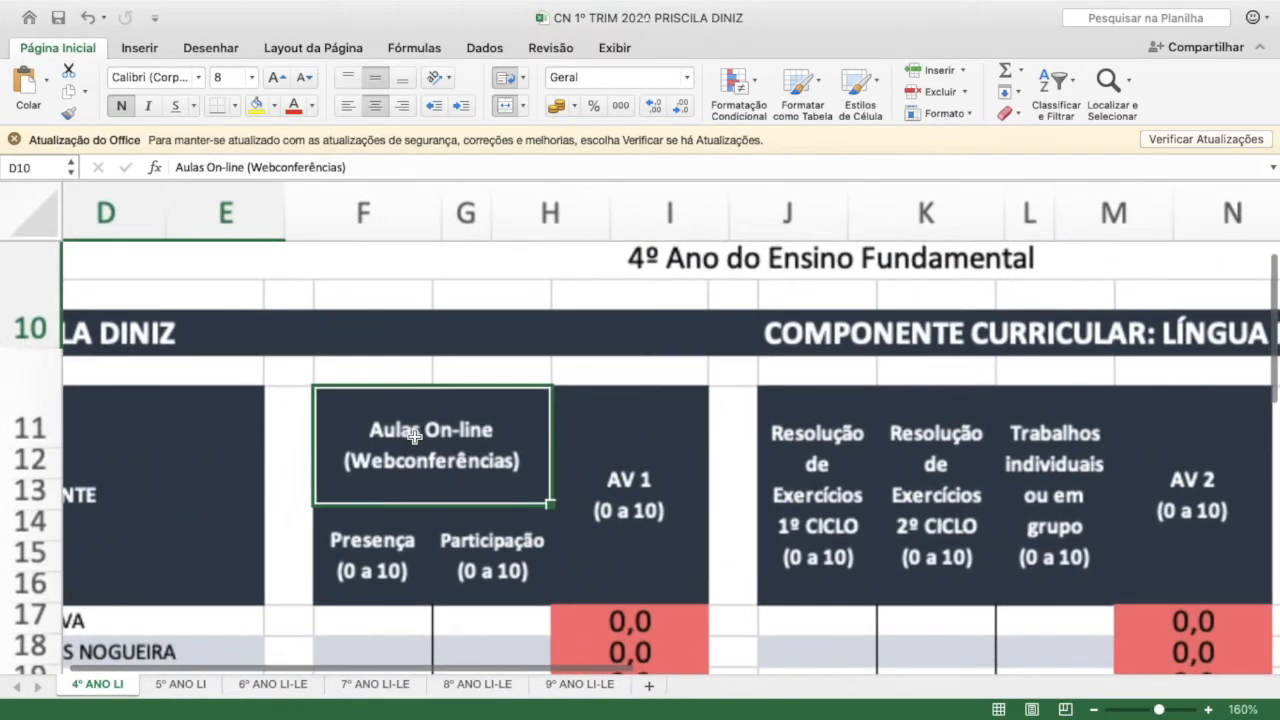
{"action": "scroll", "coordinate": [414, 435], "scroll_direction": "down", "scroll_amount": 3}
{"action": "scroll", "coordinate": [414, 435], "scroll_direction": "right", "scroll_amount": 2}
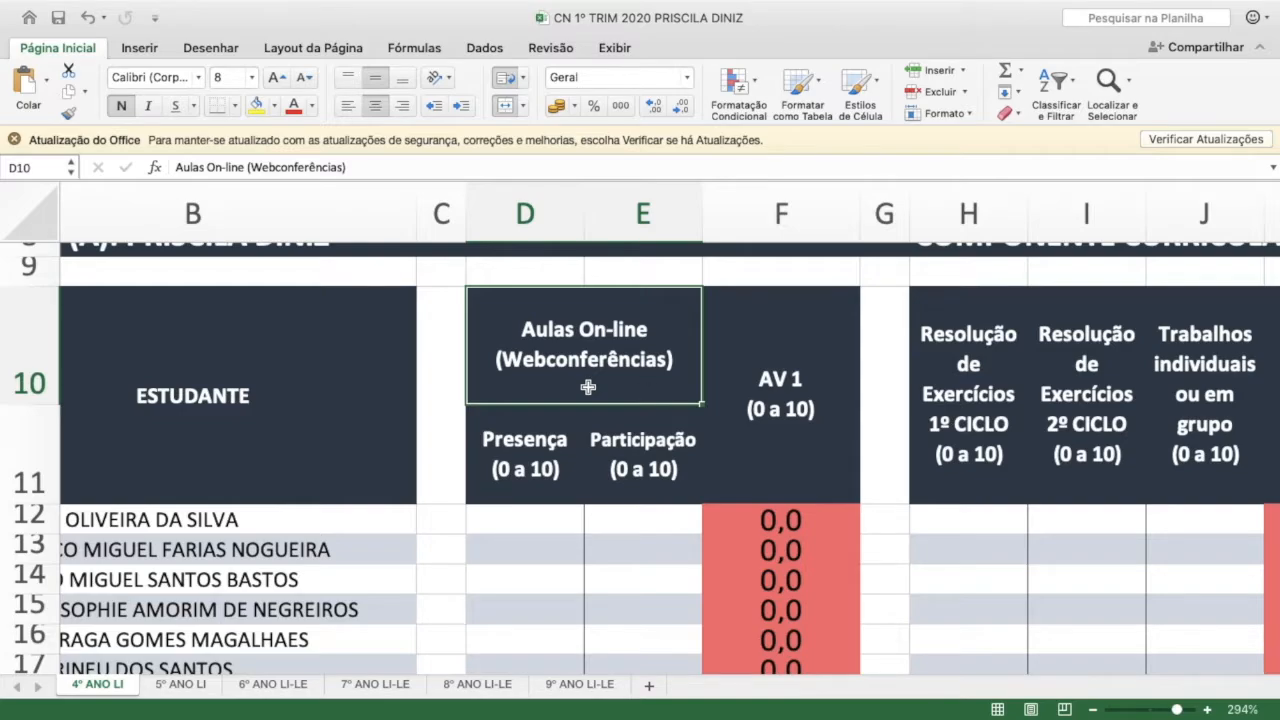
{"action": "left_click", "coordinate": [537, 449]}
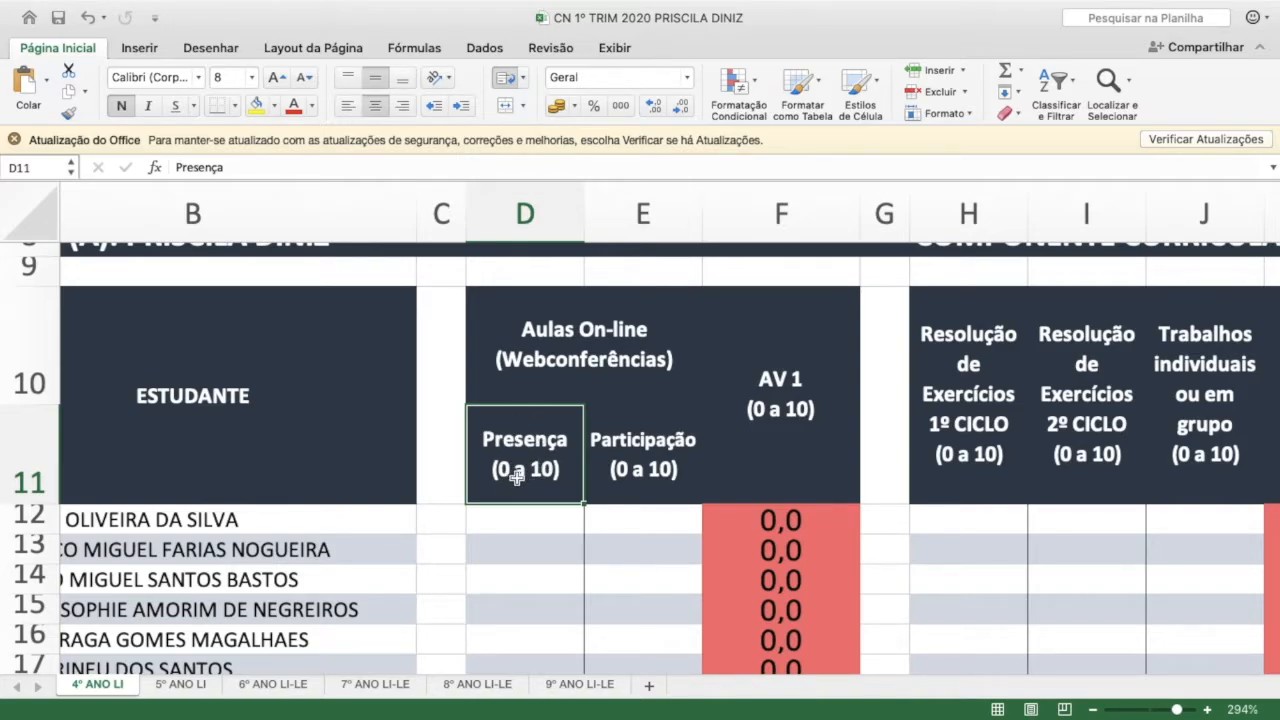
{"action": "left_click", "coordinate": [637, 455]}
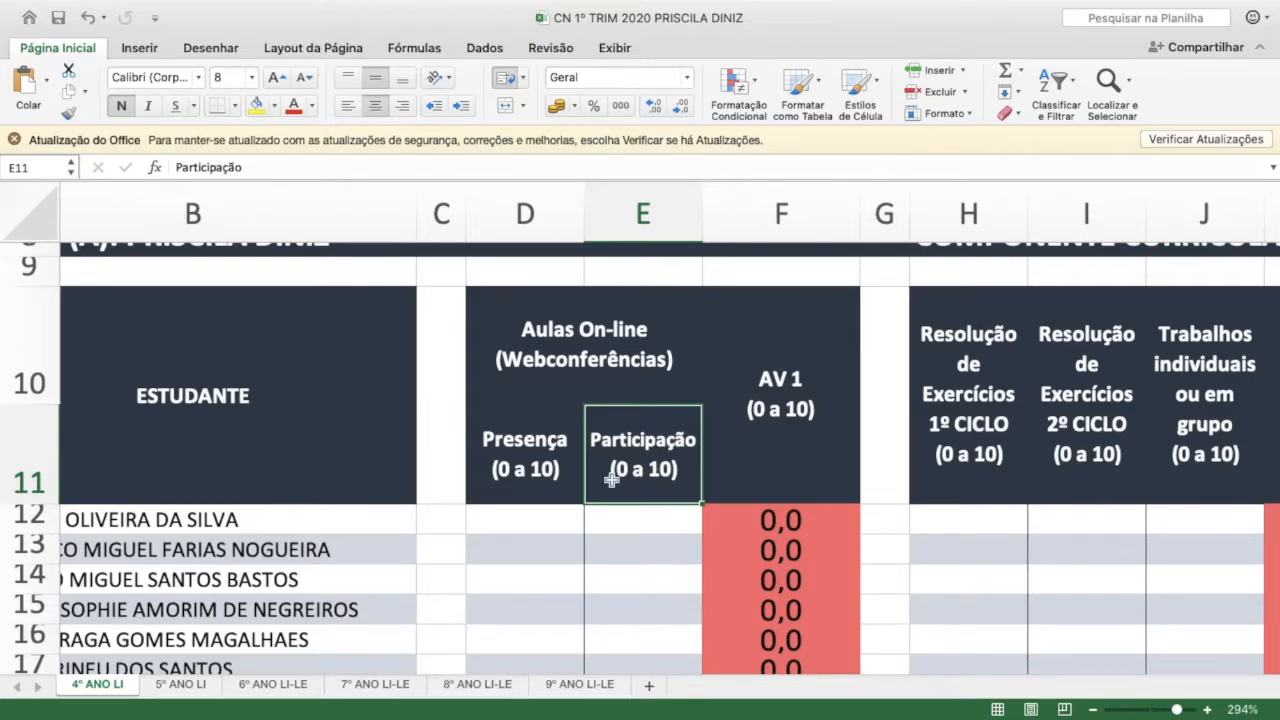
{"action": "left_click", "coordinate": [522, 432]}
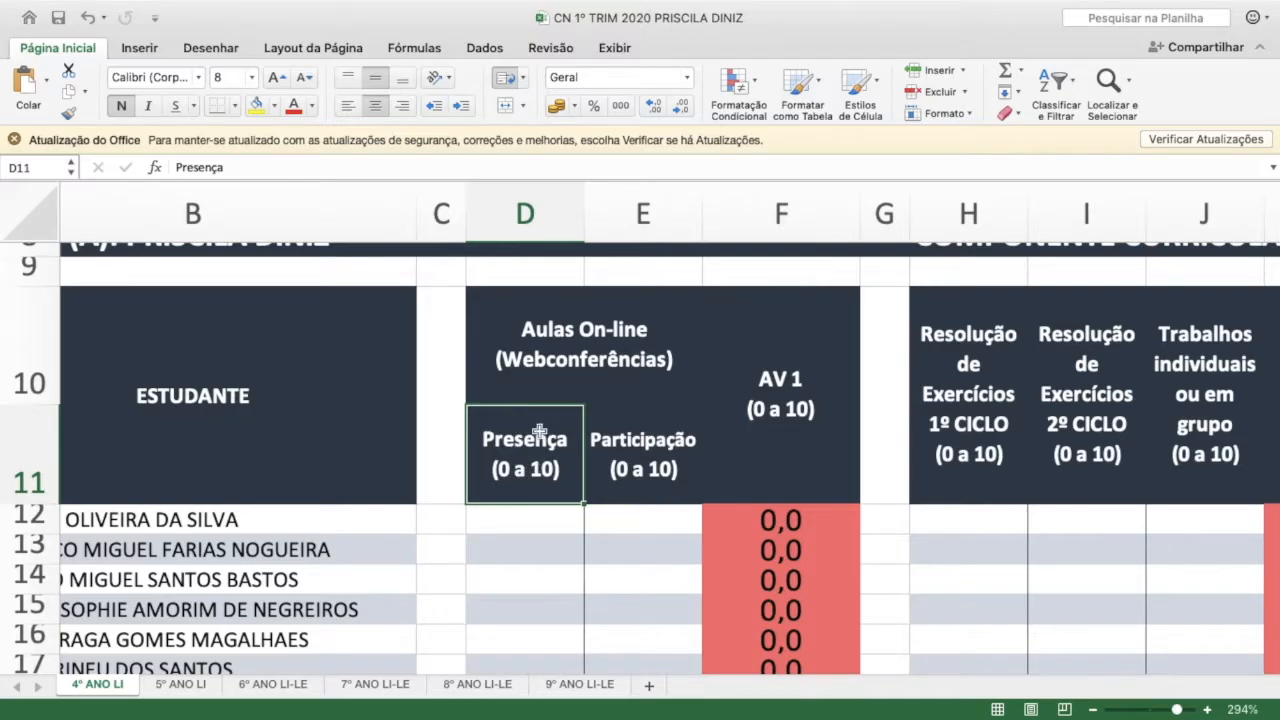
{"action": "left_click", "coordinate": [646, 452]}
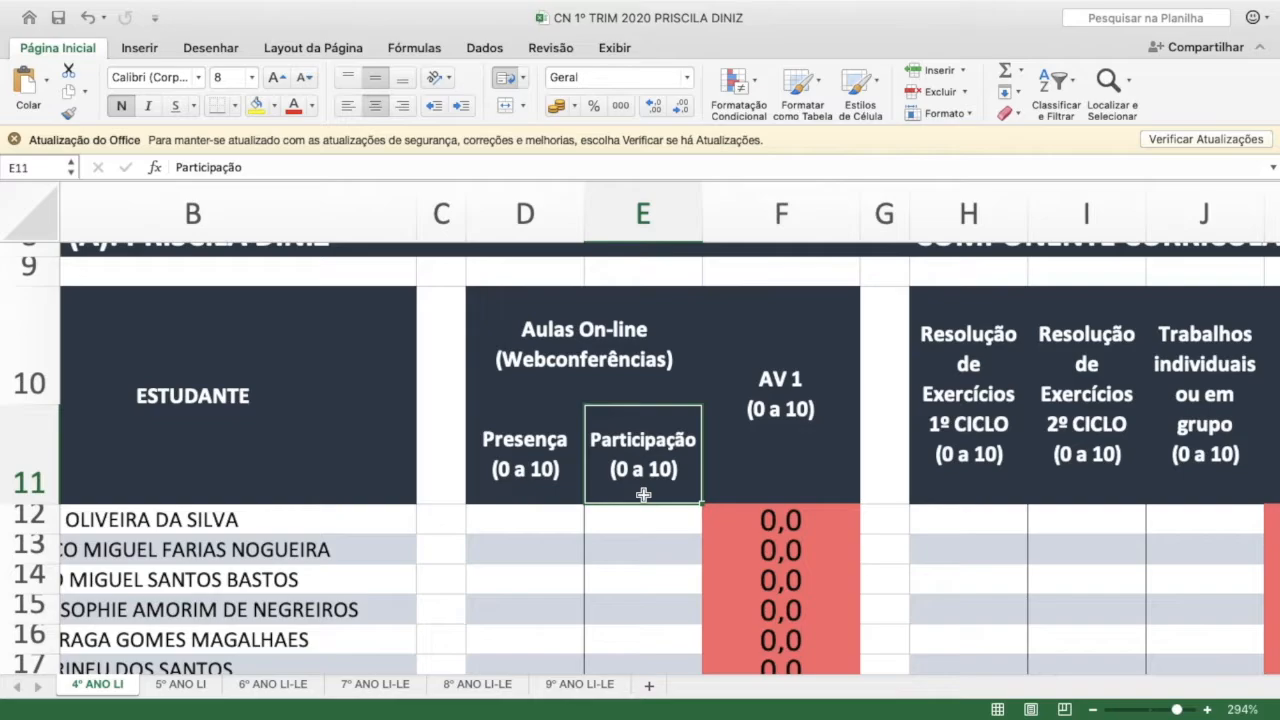
{"action": "left_click", "coordinate": [541, 466]}
{"action": "left_click", "coordinate": [640, 463]}
{"action": "left_click", "coordinate": [527, 446]}
{"action": "left_click", "coordinate": [650, 461]}
{"action": "left_click", "coordinate": [552, 578]}
{"action": "scroll", "coordinate": [550, 582], "scroll_direction": "right", "scroll_amount": 1}
{"action": "scroll", "coordinate": [550, 582], "scroll_direction": "right", "scroll_amount": 1}
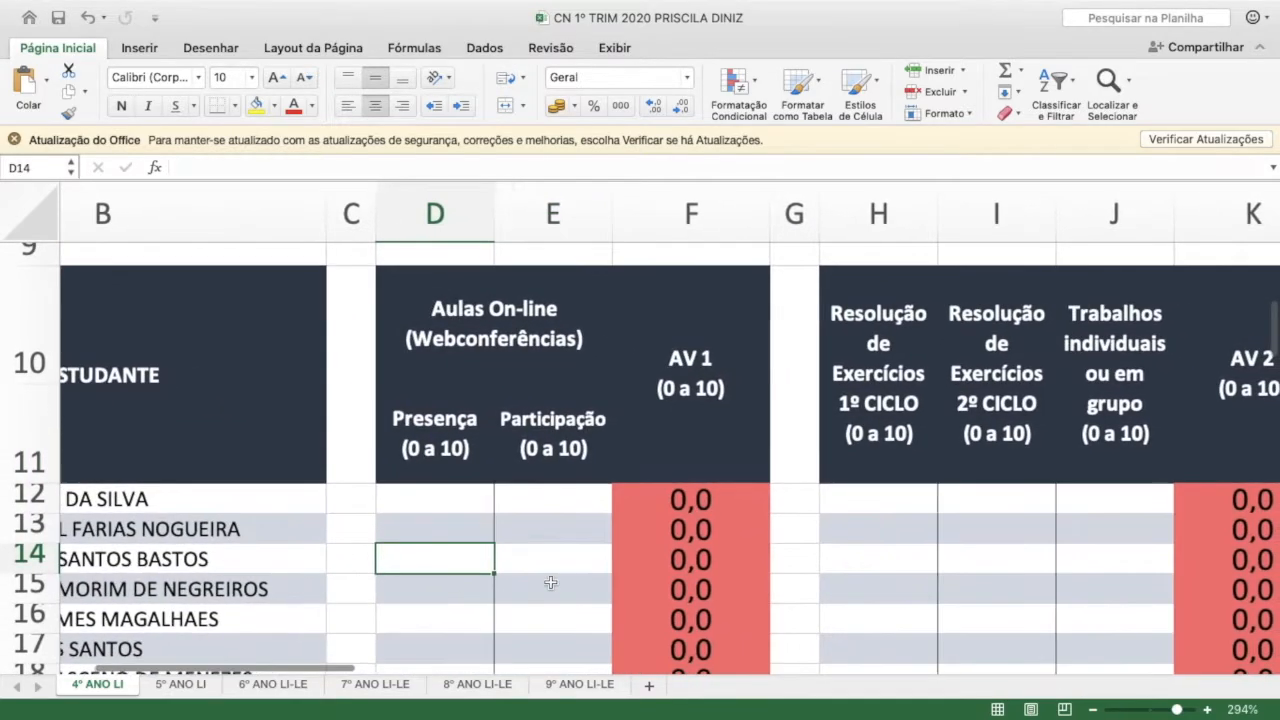
{"action": "left_click", "coordinate": [452, 415]}
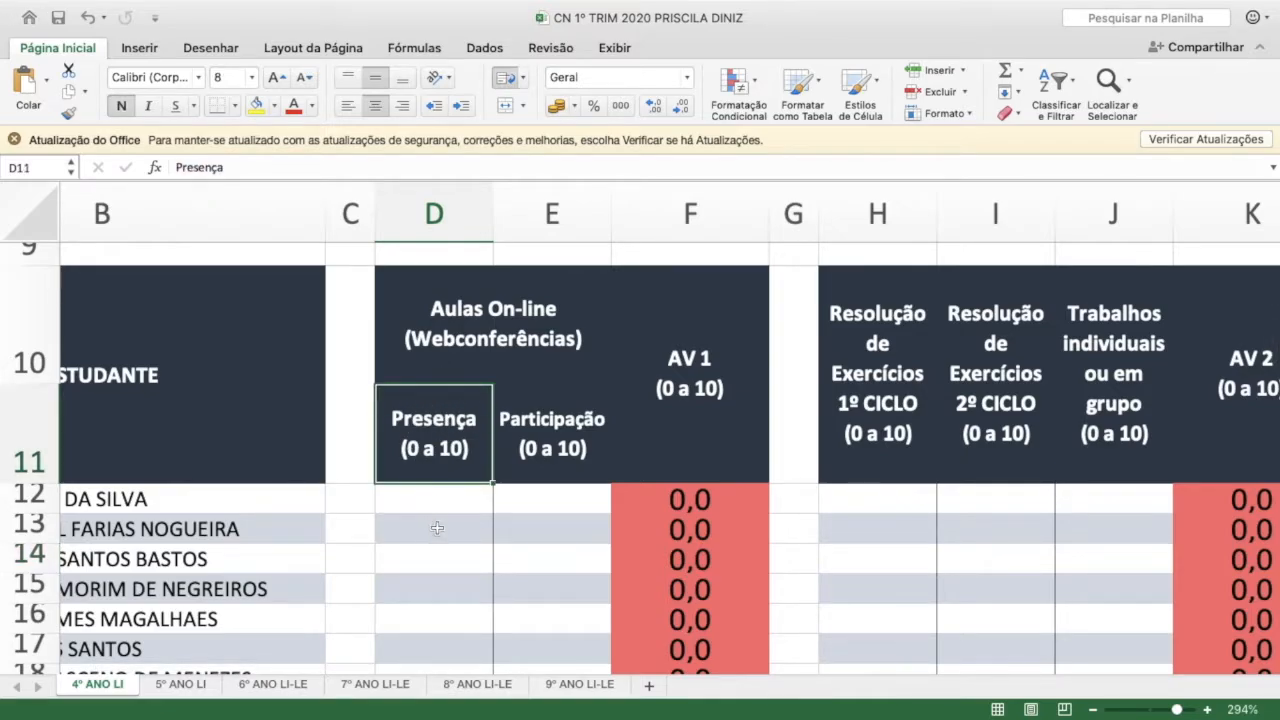
Enter 9 as the Presença score for the student in row 14
{"action": "left_click", "coordinate": [448, 558]}
{"action": "type", "text": "9"}
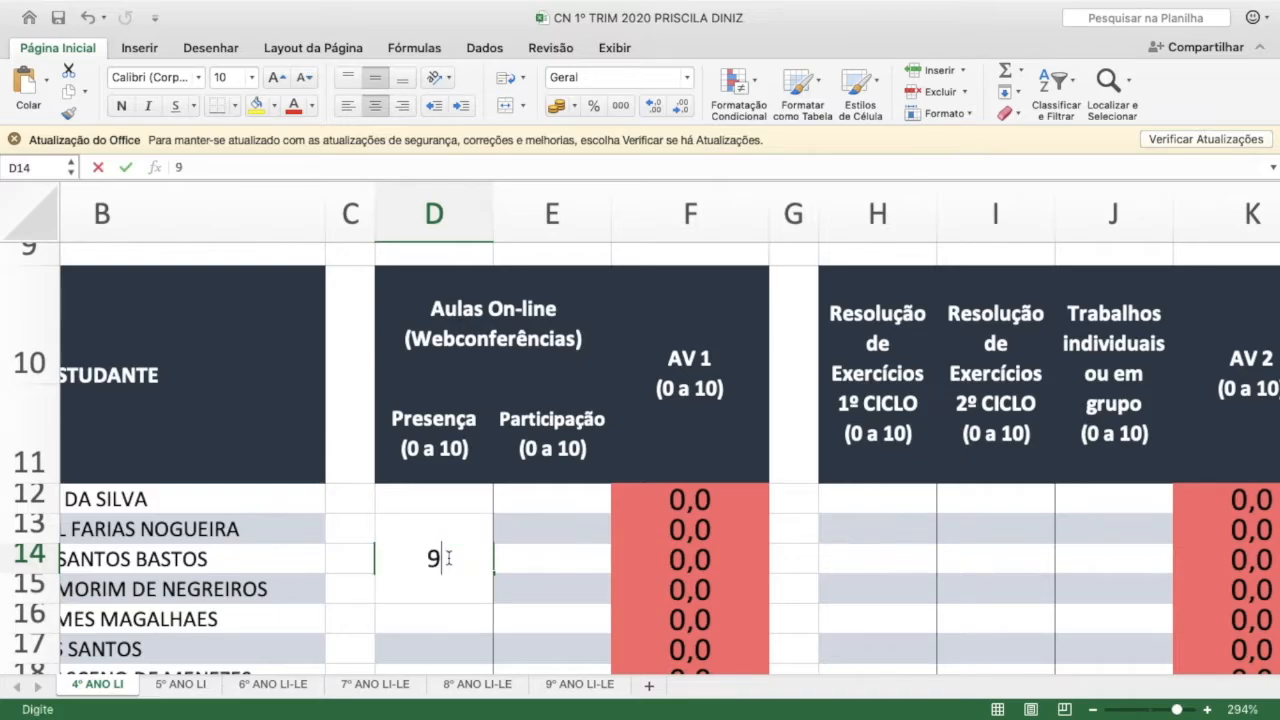
{"action": "left_click", "coordinate": [531, 560]}
{"action": "left_click", "coordinate": [456, 558]}
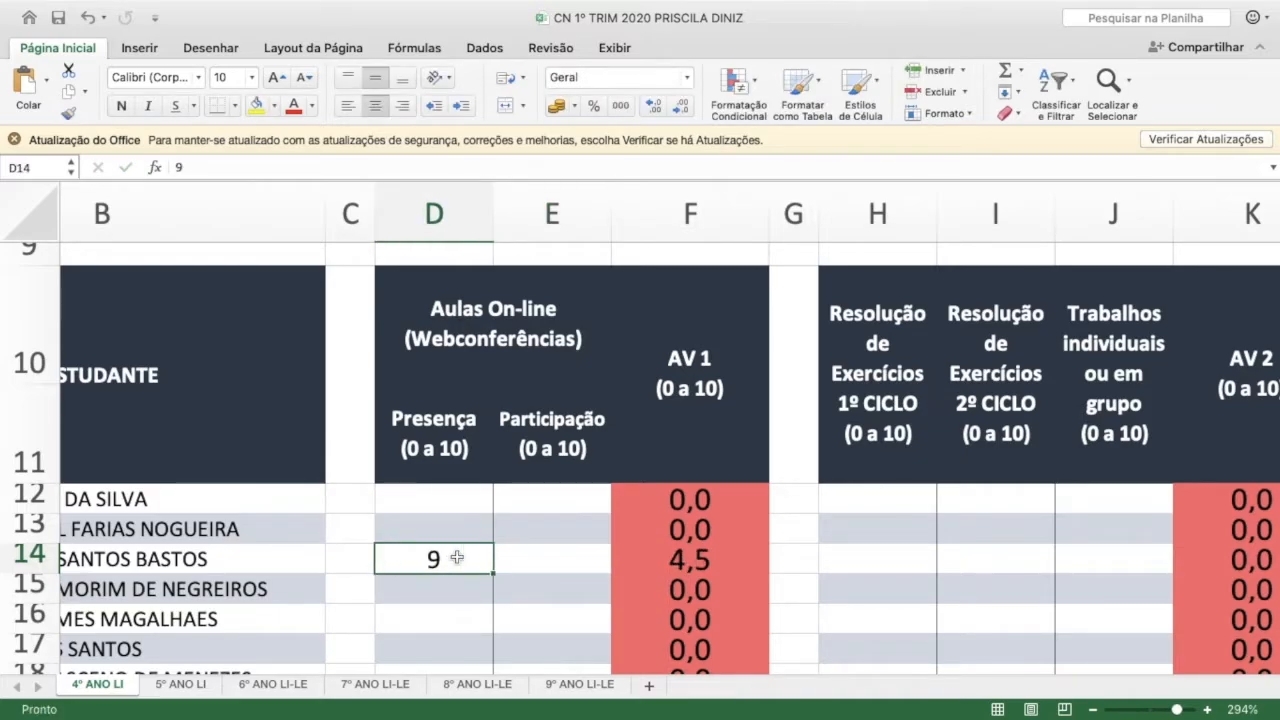
Enter 10 as the Participação score for the same student in row 14
{"action": "left_click", "coordinate": [446, 447]}
{"action": "left_click", "coordinate": [546, 430]}
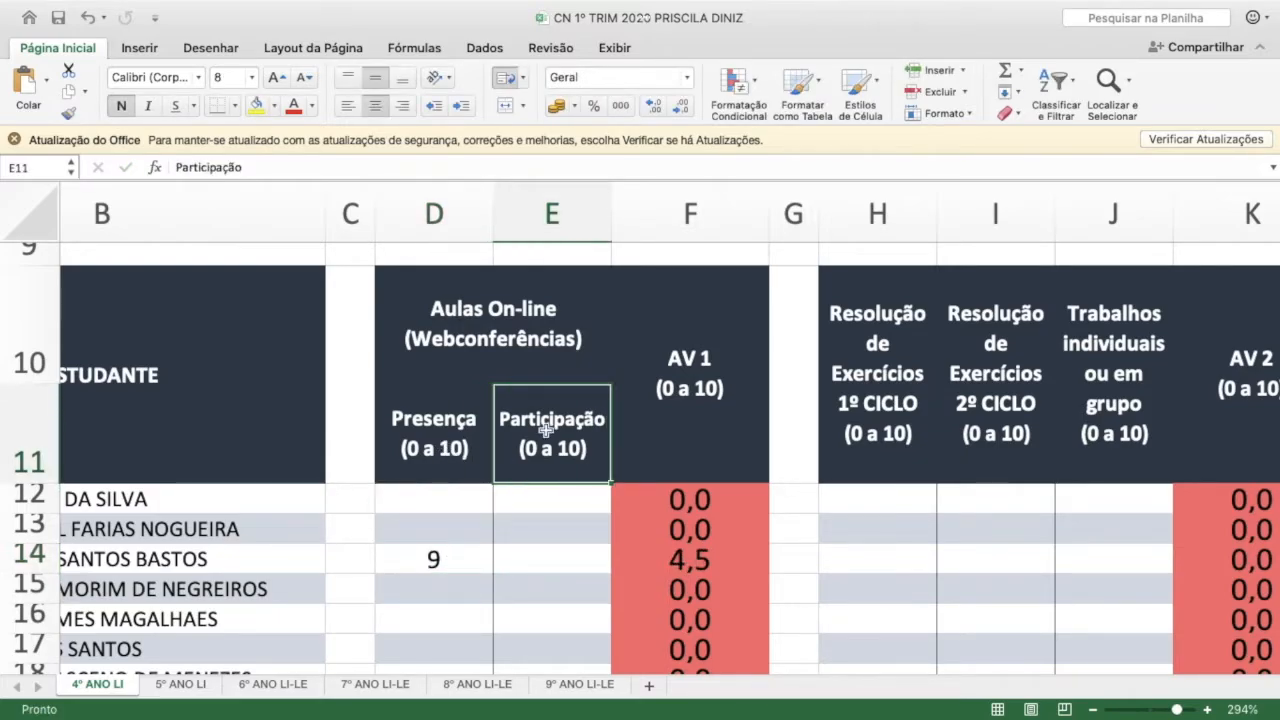
{"action": "left_click", "coordinate": [545, 552]}
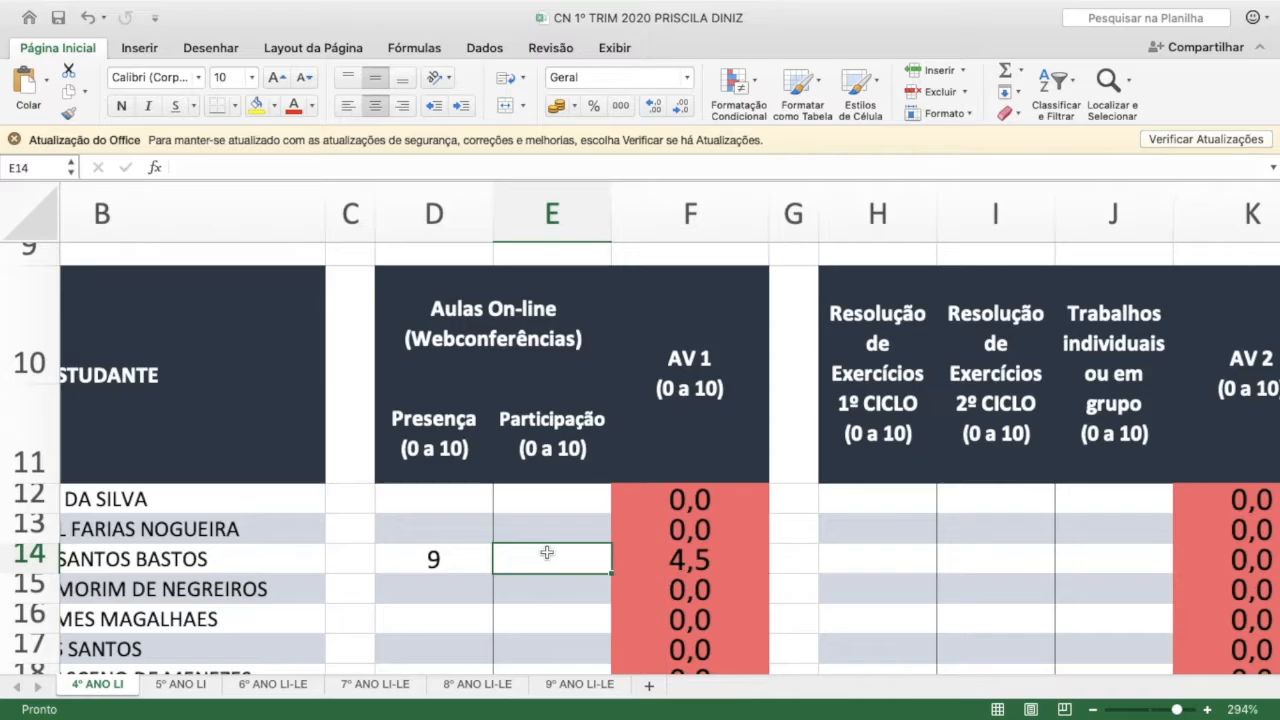
{"action": "type", "text": "10"}
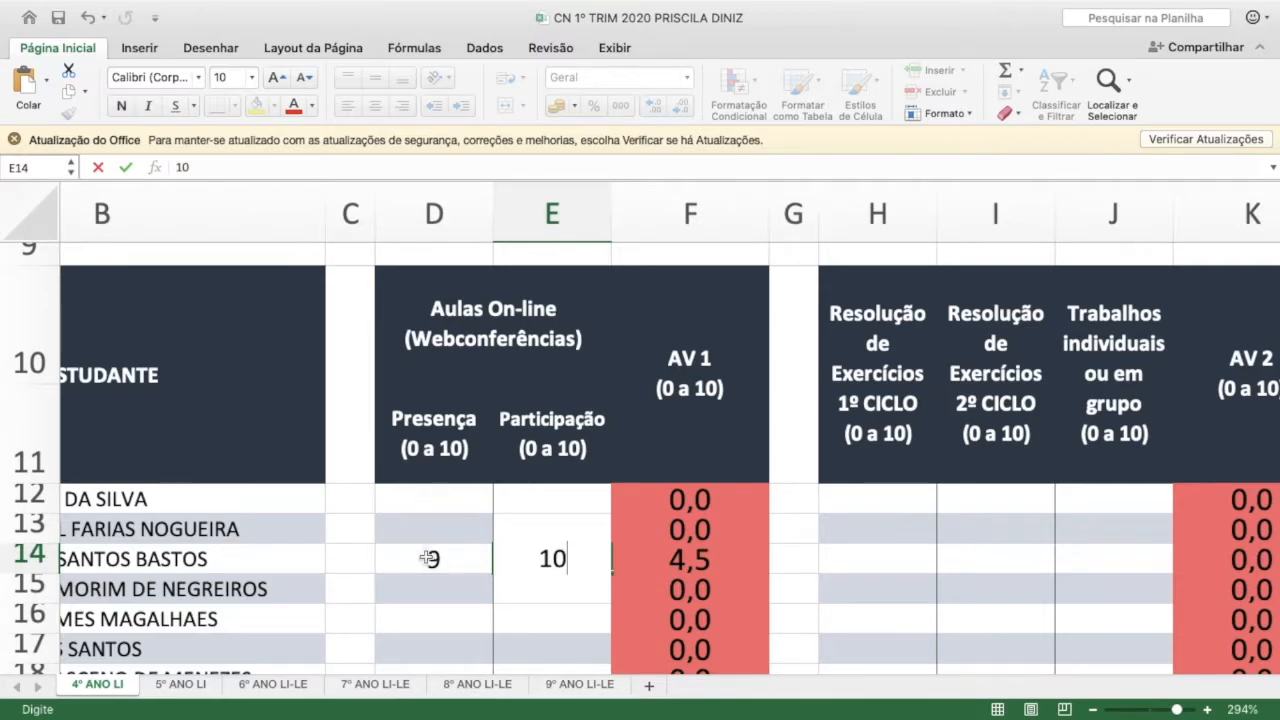
{"action": "left_click", "coordinate": [460, 556]}
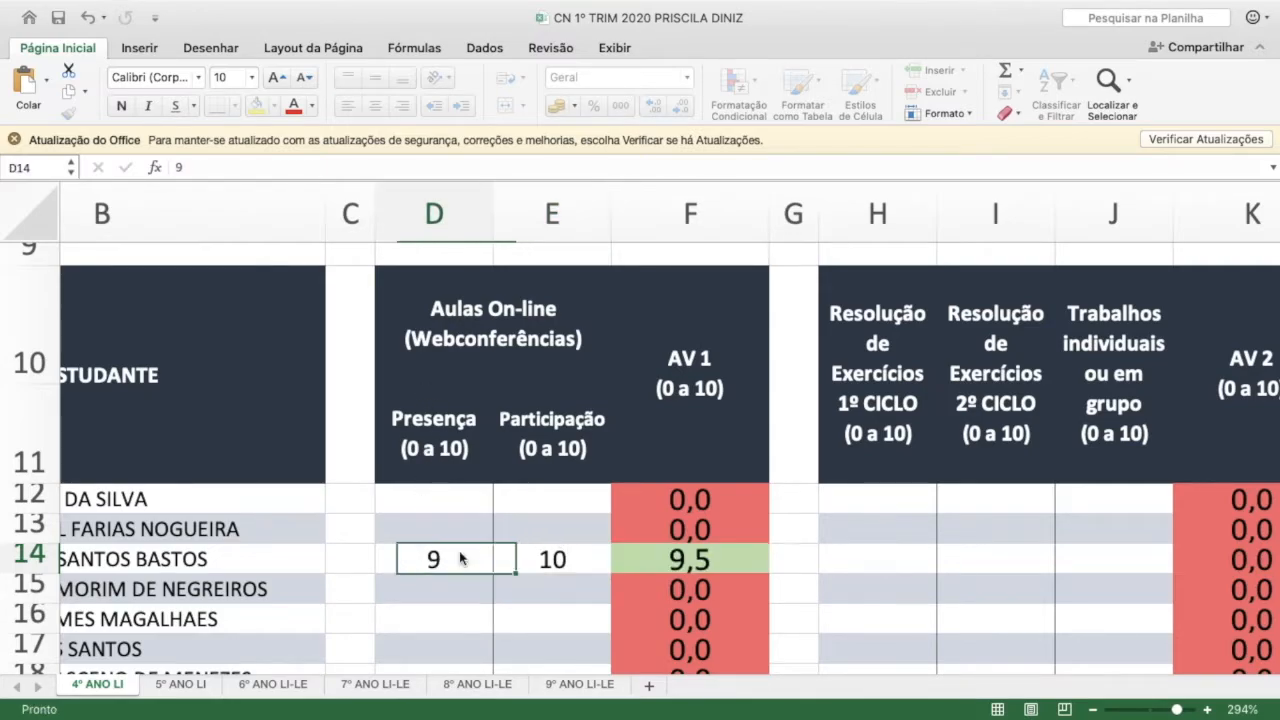
Inspect the AV 1 cell for row 14 and its averaging formula of the two online-class scores
{"action": "left_click", "coordinate": [530, 556]}
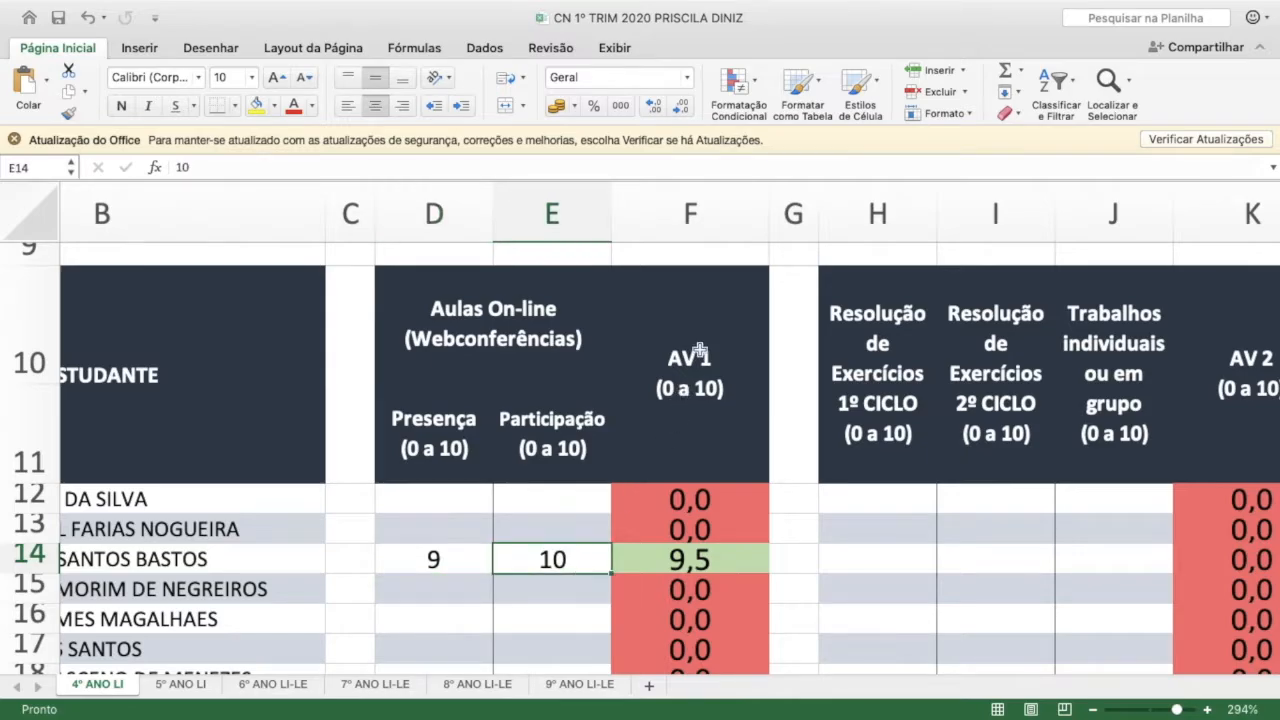
{"action": "left_click", "coordinate": [700, 347]}
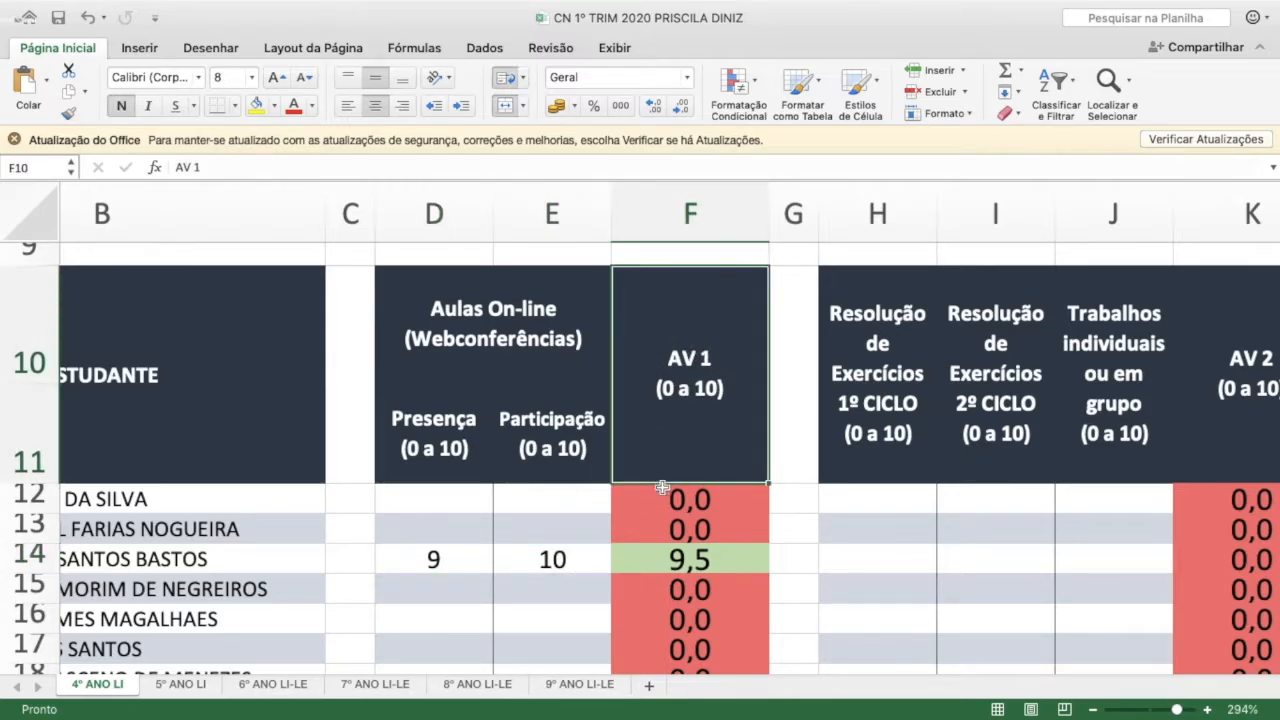
{"action": "left_click", "coordinate": [430, 556]}
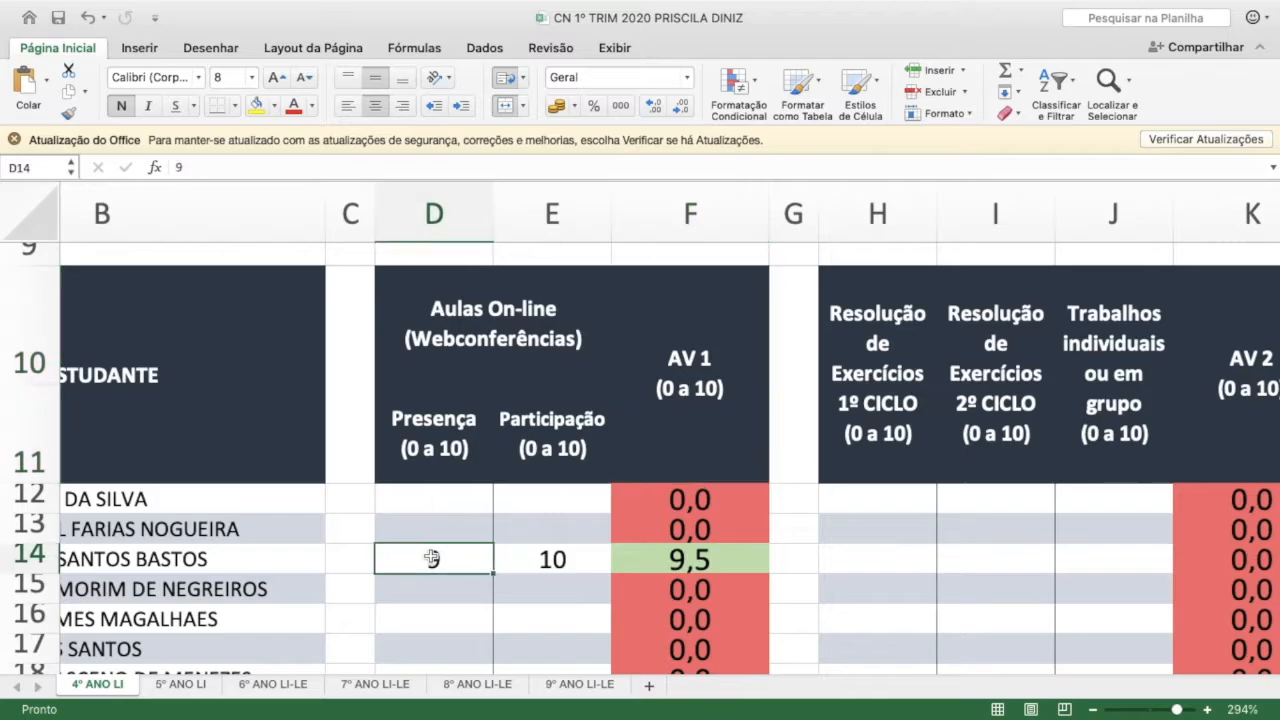
{"action": "left_click", "coordinate": [578, 557]}
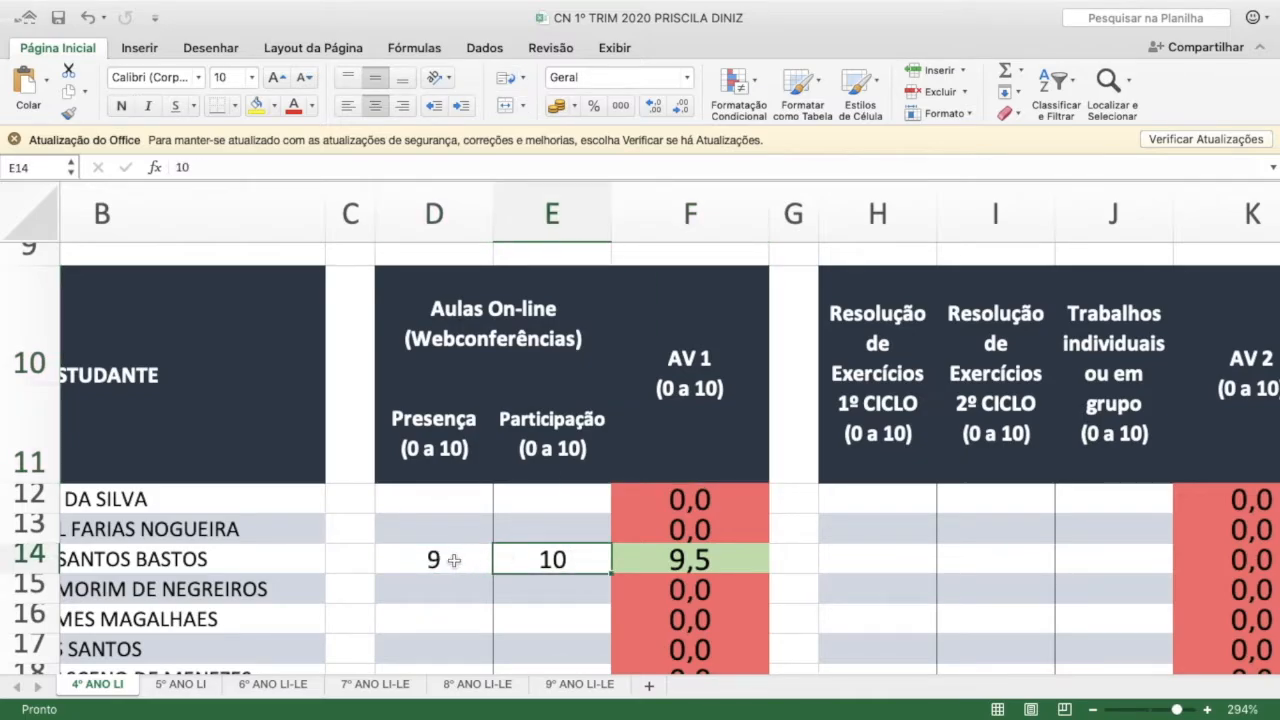
{"action": "left_click_drag", "start_coordinate": [453, 560], "coordinate": [550, 562]}
{"action": "left_click", "coordinate": [700, 562]}
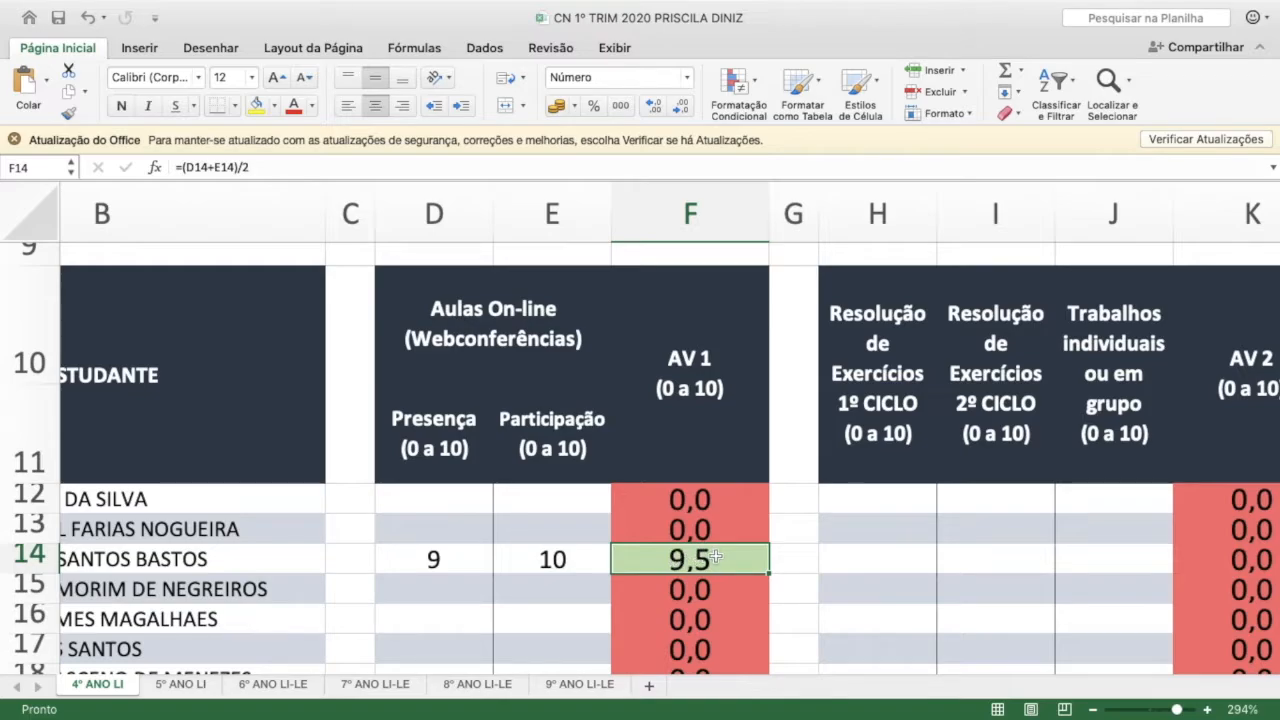
{"action": "left_click", "coordinate": [704, 427]}
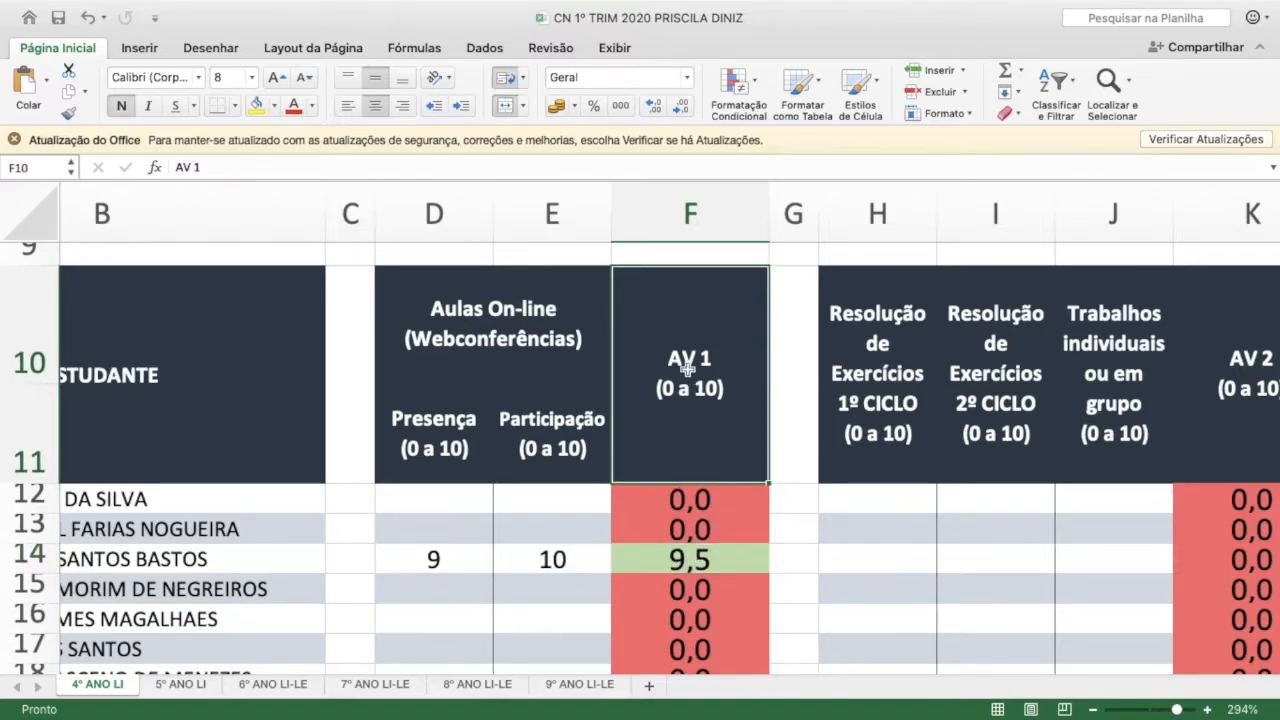
{"action": "left_click", "coordinate": [690, 562]}
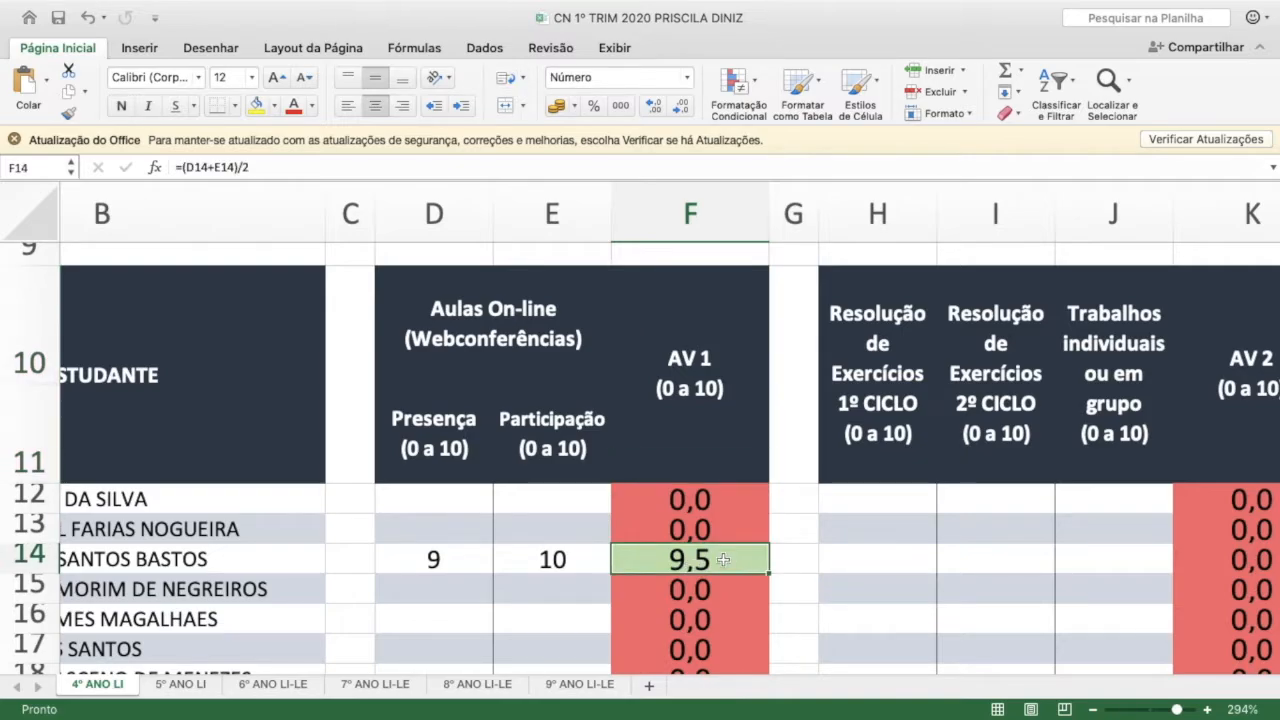
{"action": "scroll", "coordinate": [723, 560], "scroll_direction": "right", "scroll_amount": 10}
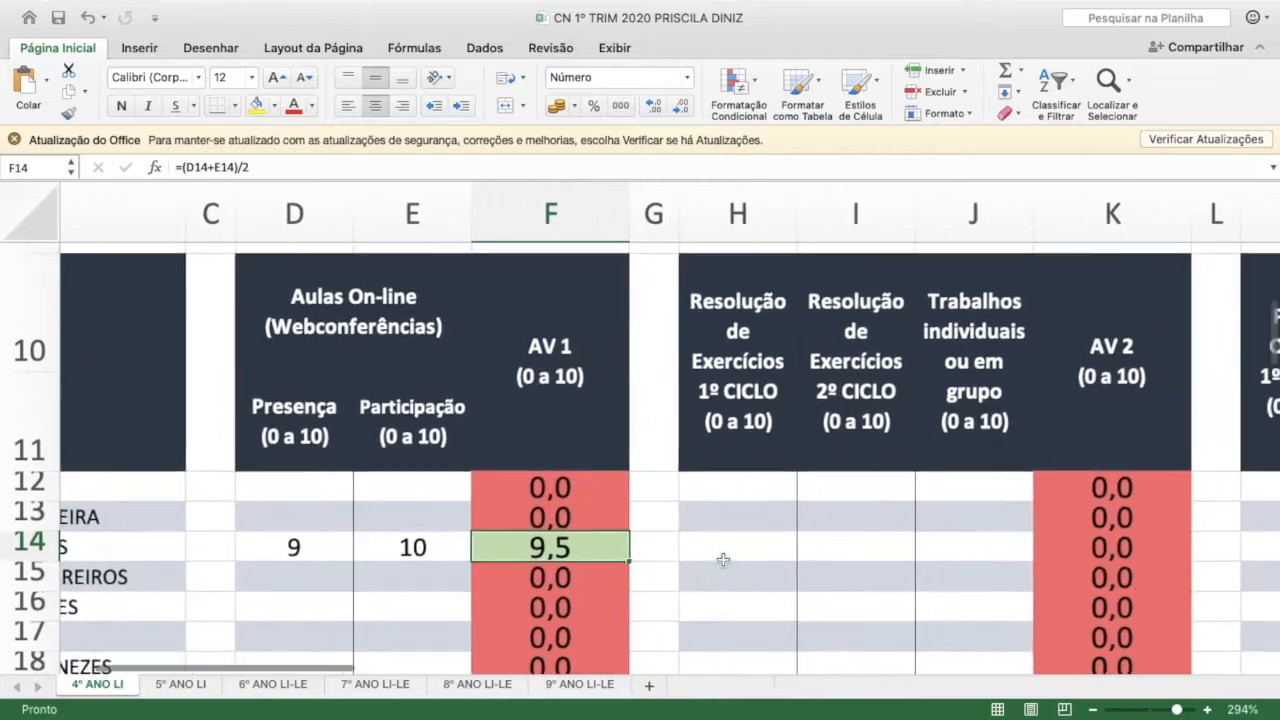
Examine the AV 2 heading and the two Resolução de Exercícios and Trabalhos individuais ou em grupo columns that feed it
{"action": "left_click", "coordinate": [782, 378]}
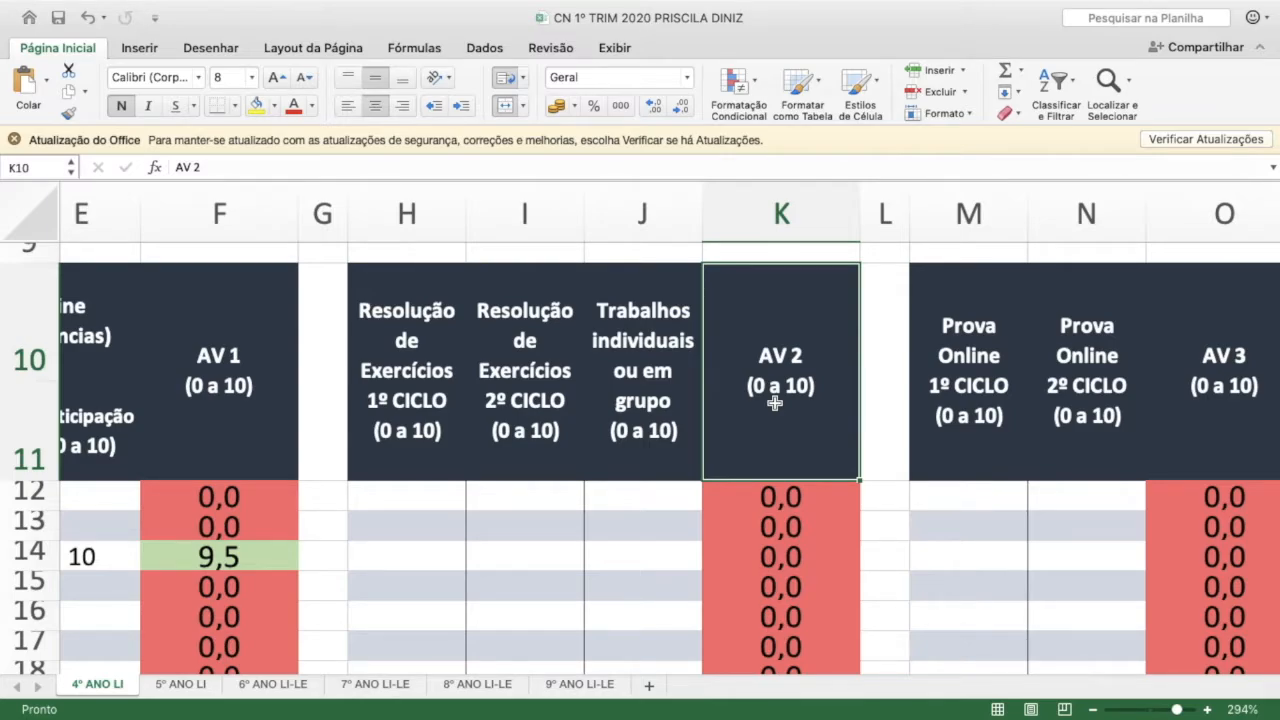
{"action": "left_click", "coordinate": [398, 387]}
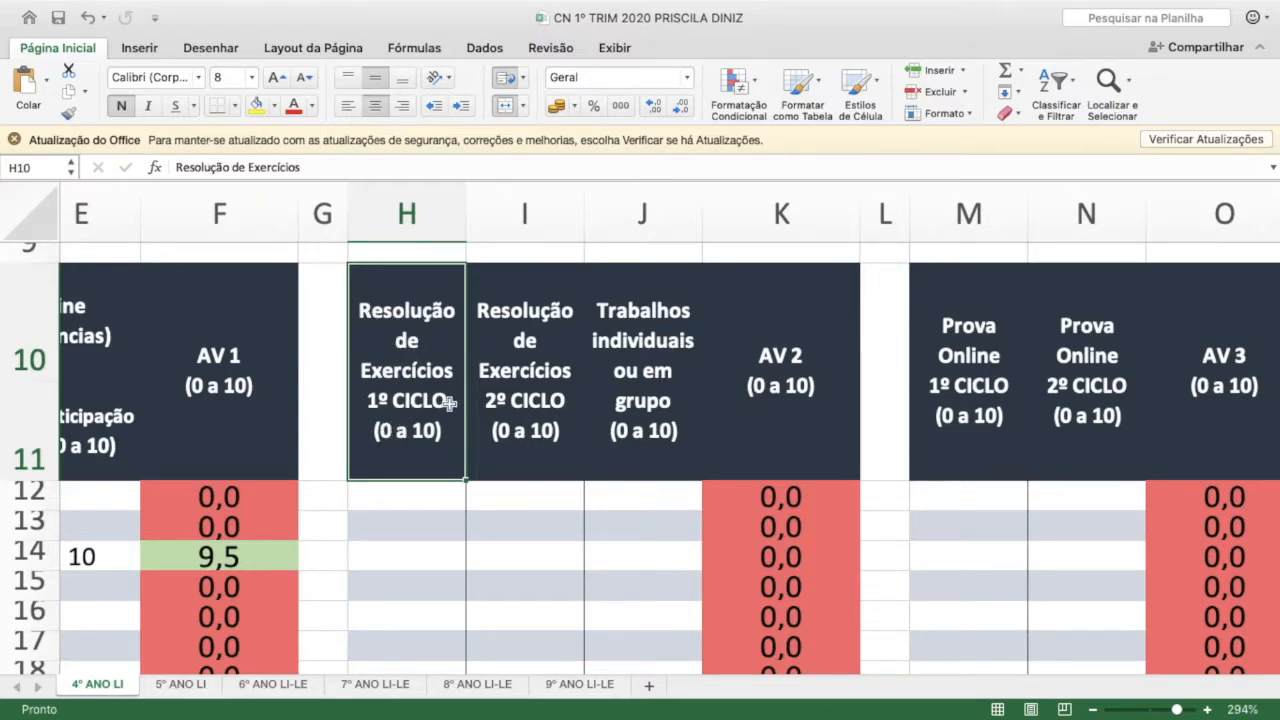
{"action": "left_click", "coordinate": [522, 392]}
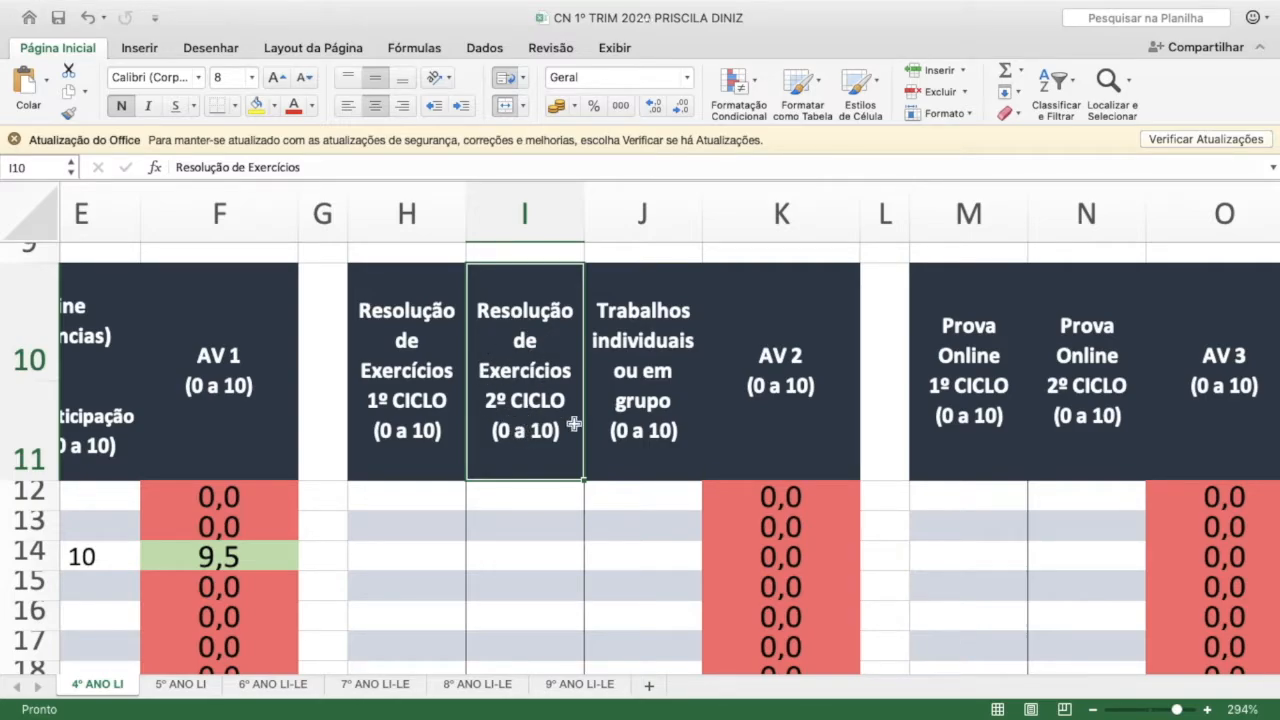
{"action": "left_click", "coordinate": [650, 335]}
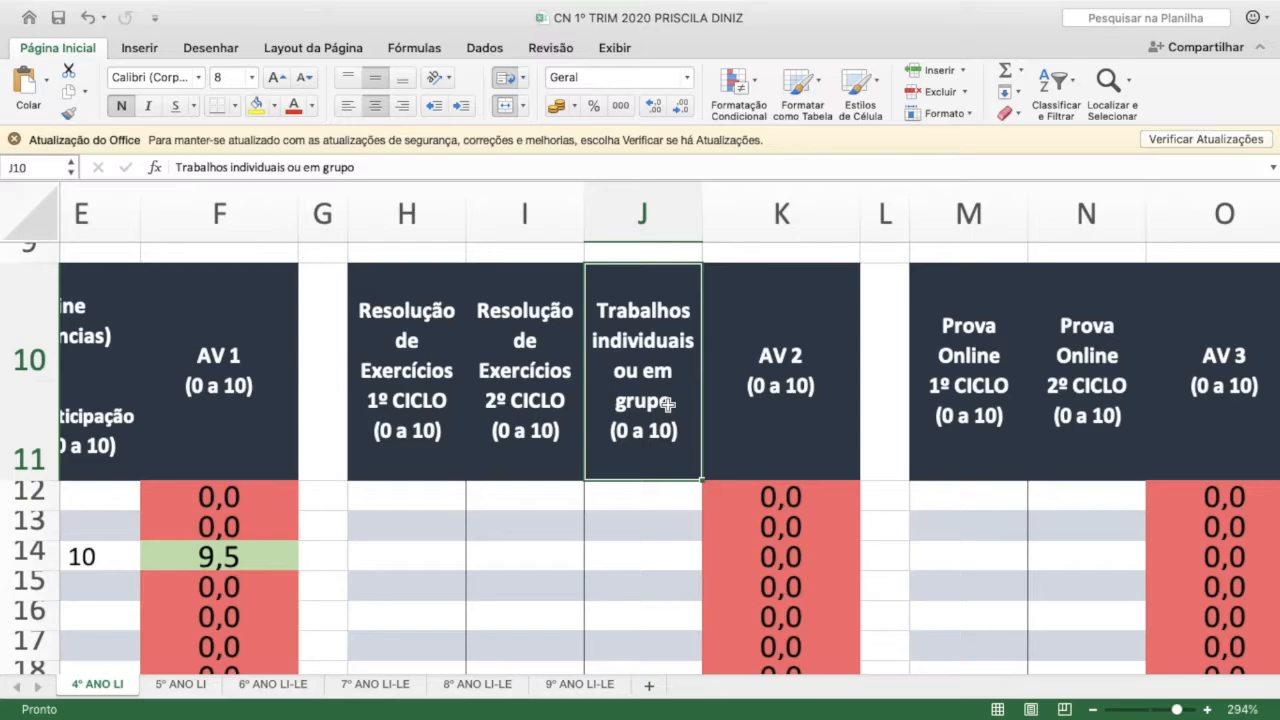
{"action": "left_click", "coordinate": [407, 405]}
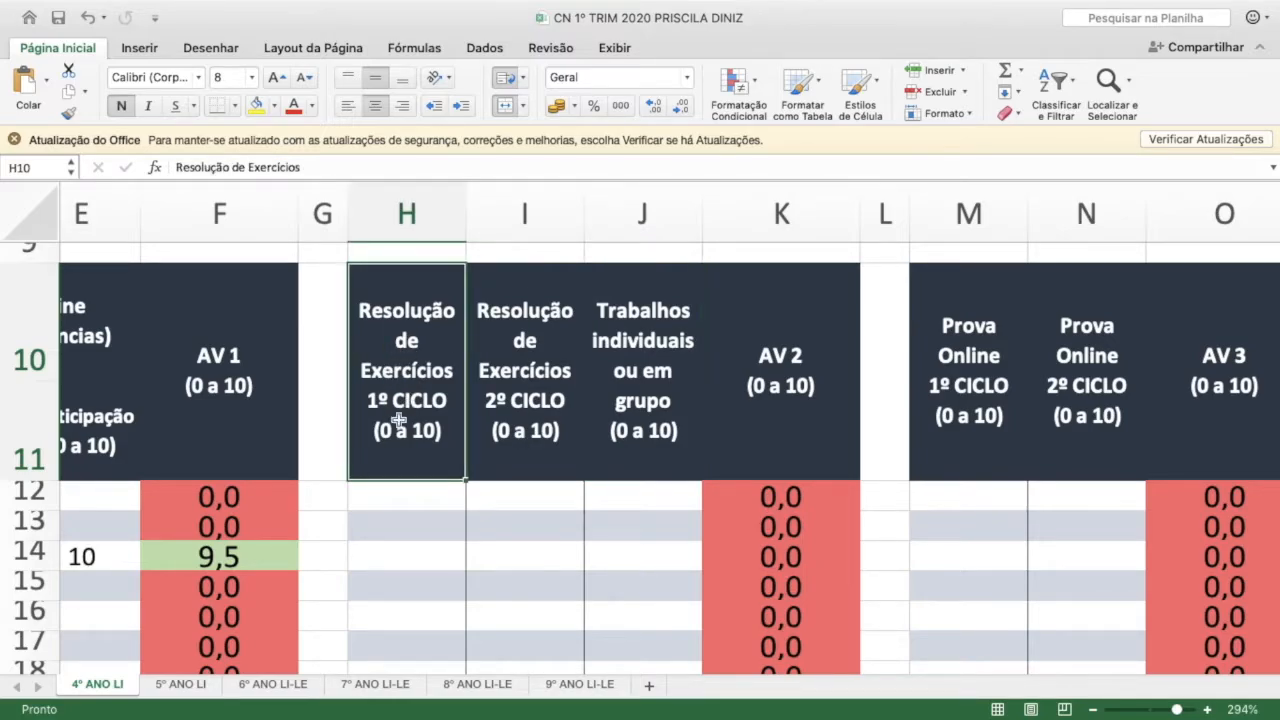
{"action": "left_click", "coordinate": [542, 400]}
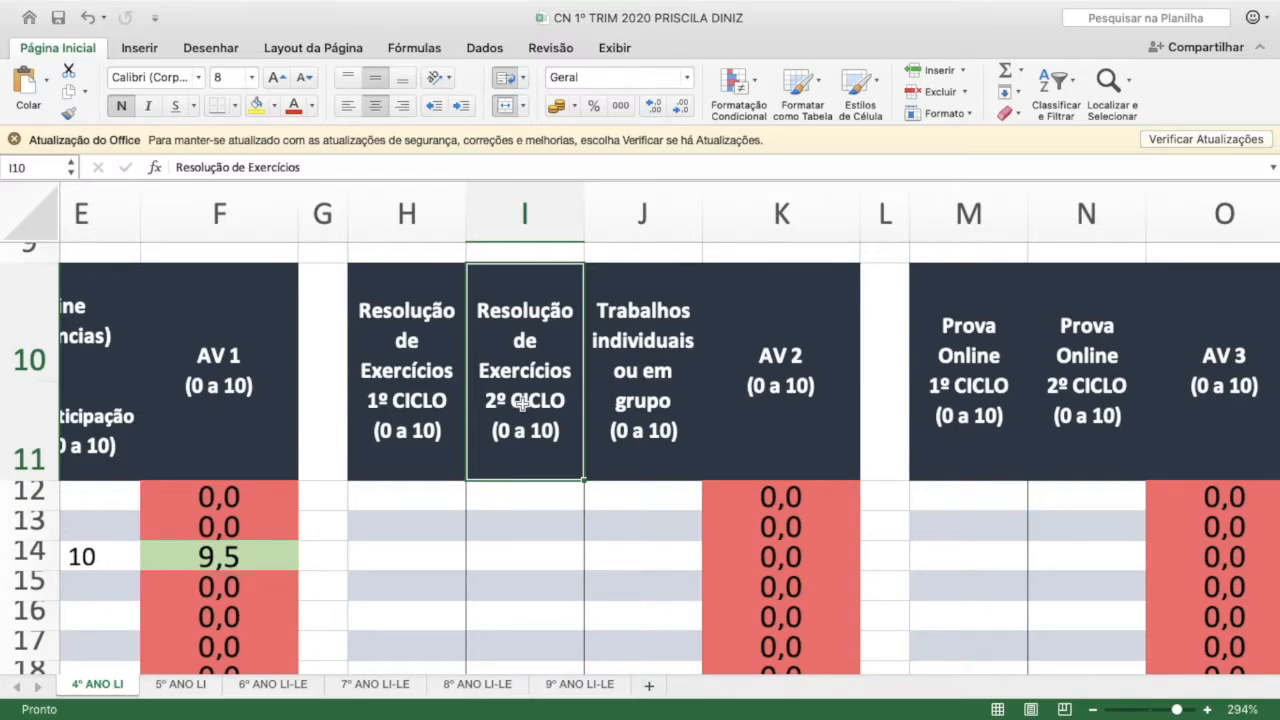
{"action": "left_click", "coordinate": [418, 430]}
{"action": "left_click", "coordinate": [520, 430]}
{"action": "left_click", "coordinate": [392, 411]}
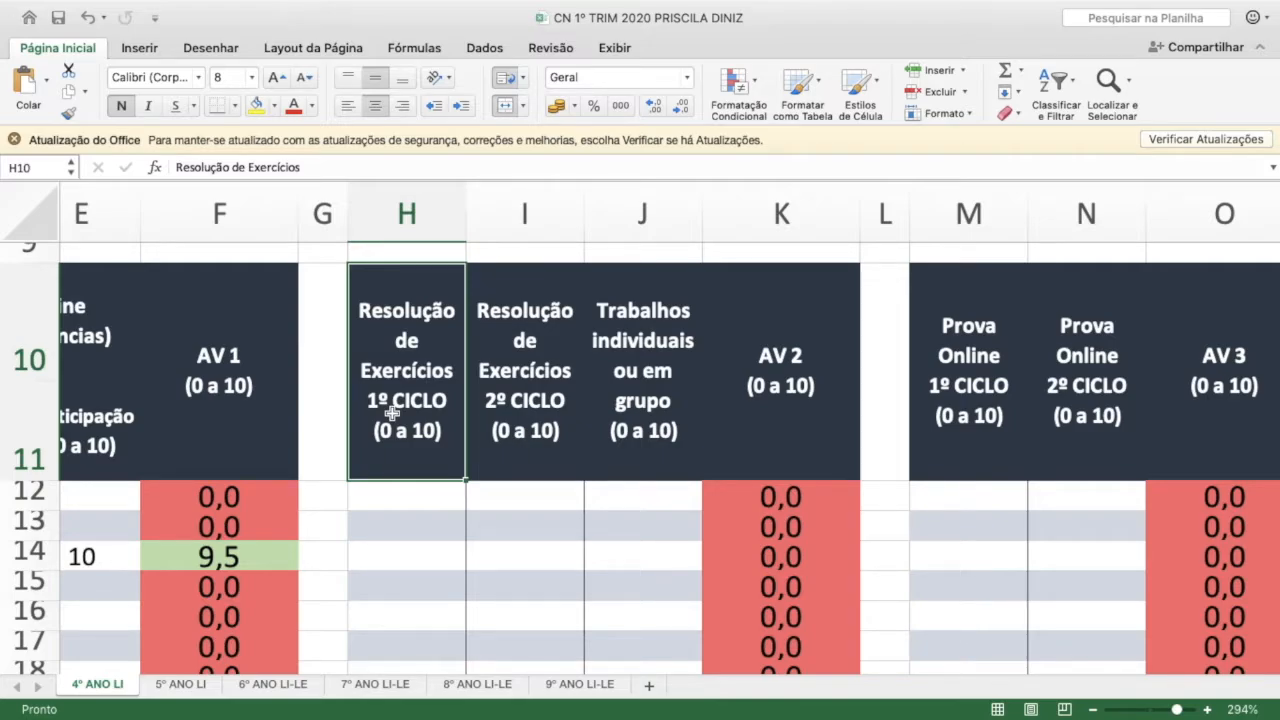
{"action": "left_click", "coordinate": [536, 404]}
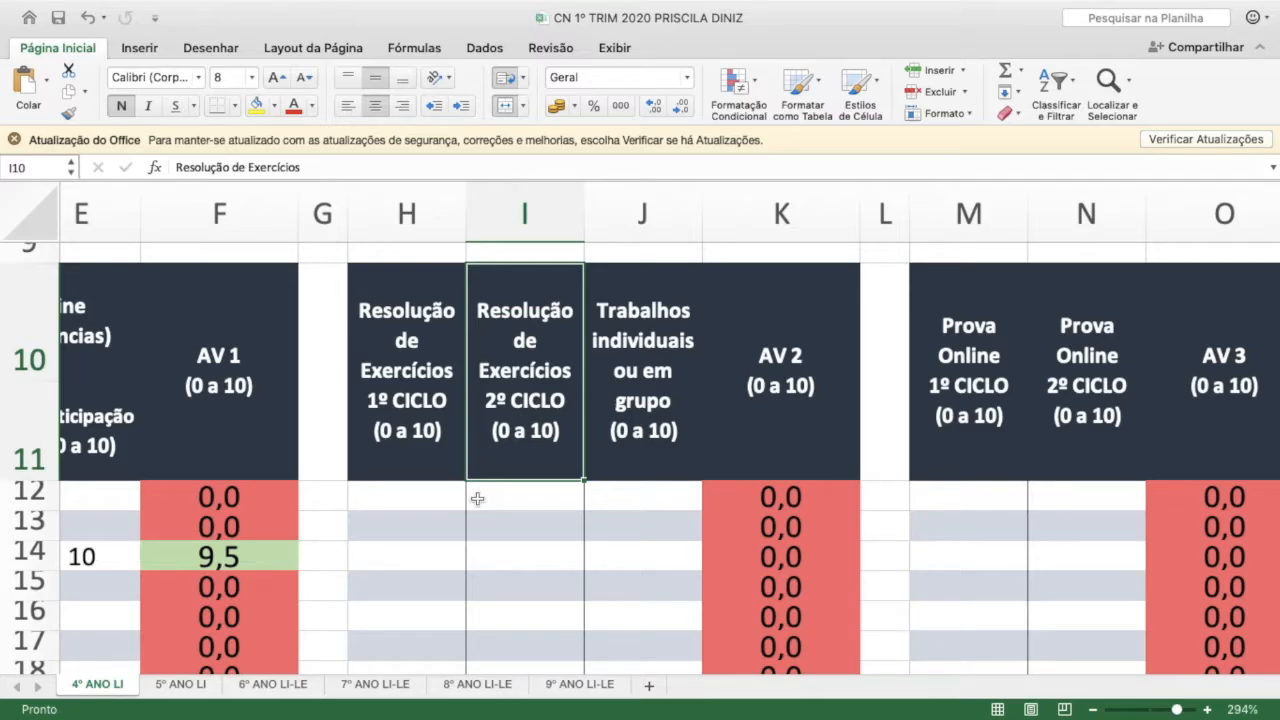
{"action": "left_click", "coordinate": [417, 560]}
{"action": "left_click", "coordinate": [401, 410]}
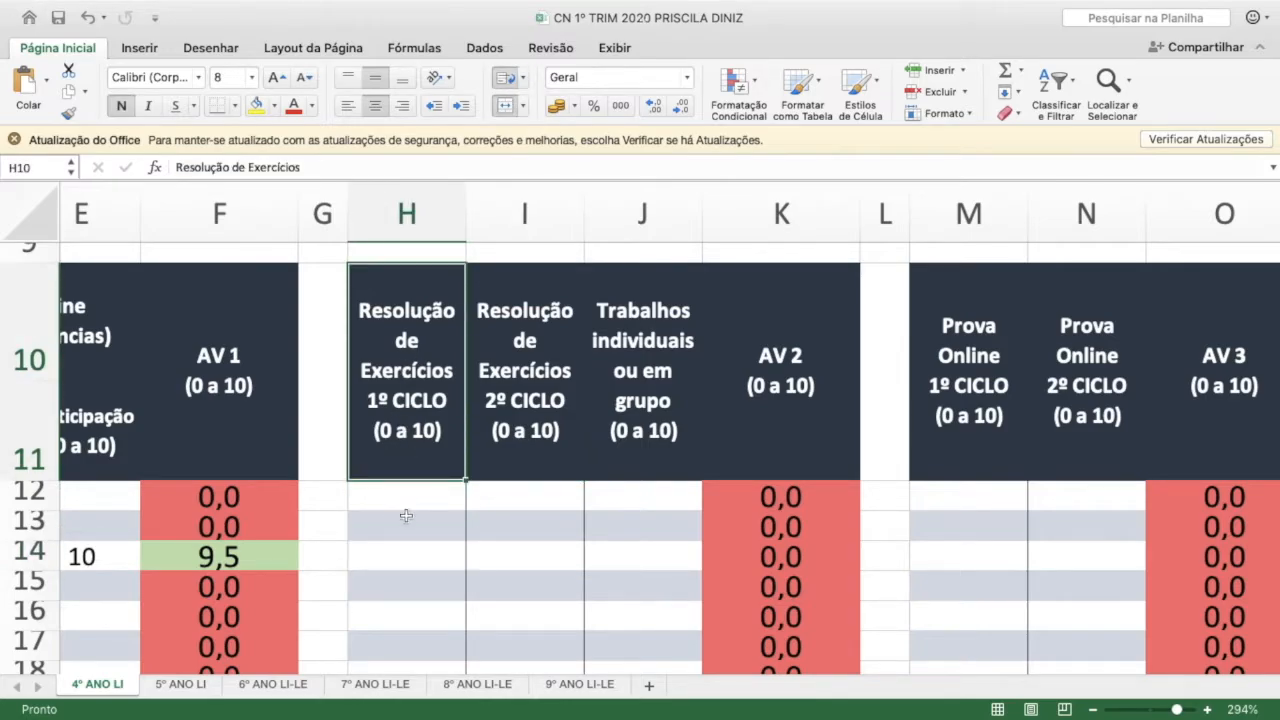
Enter 8 as the Resolução de Exercícios 1º CICLO score for the student in row 14
{"action": "left_click", "coordinate": [415, 550]}
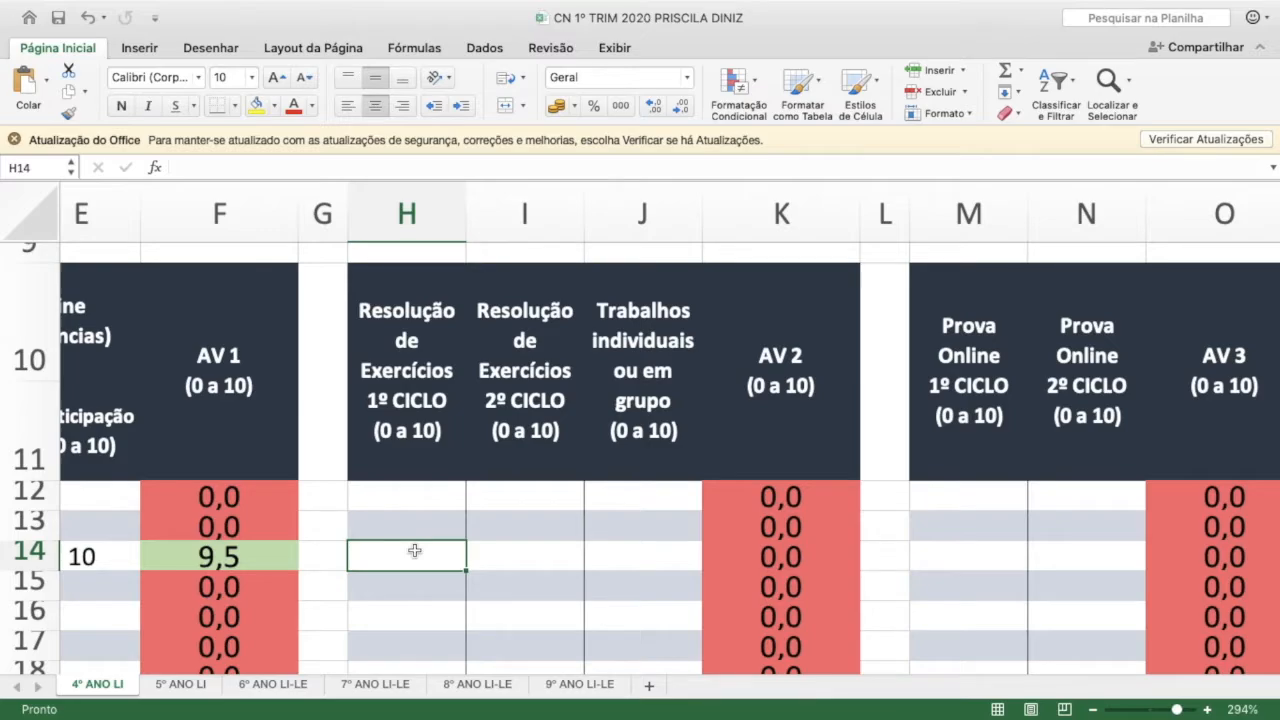
{"action": "type", "text": "8"}
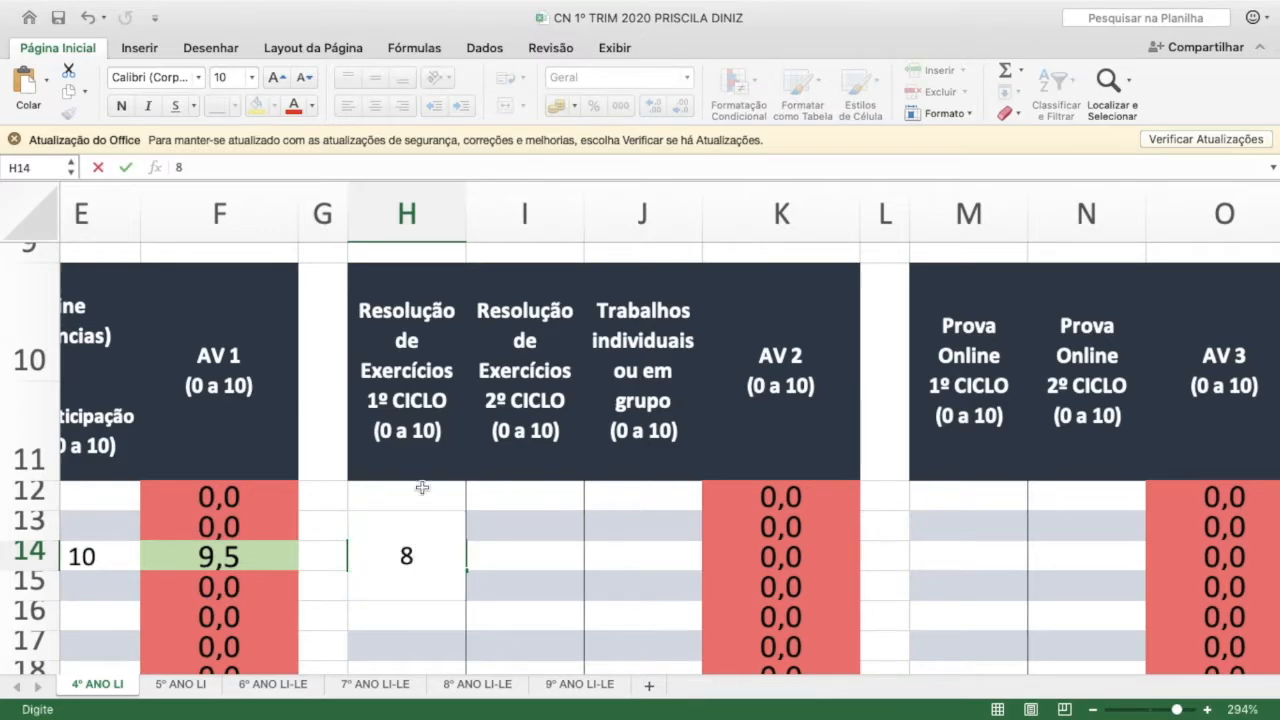
{"action": "left_click", "coordinate": [524, 560]}
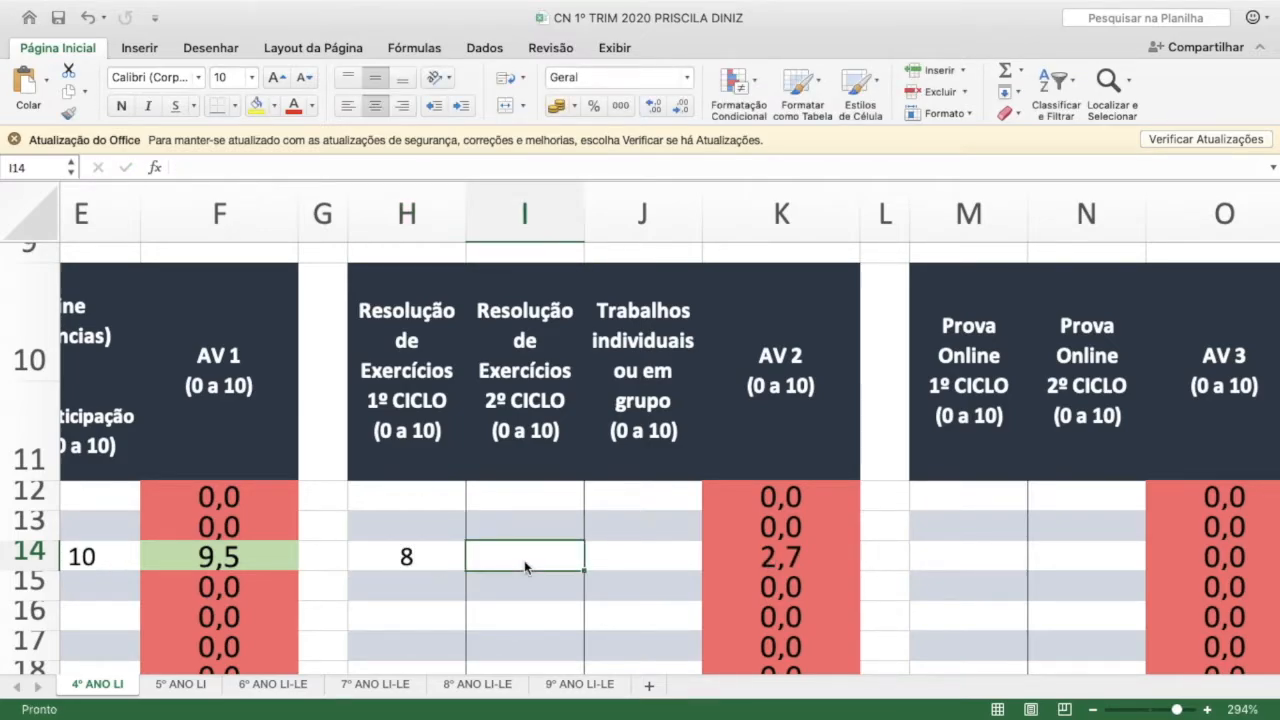
Enter 10 as the Resolução de Exercícios 2º CICLO score for the same student in row 14
{"action": "left_click", "coordinate": [537, 360]}
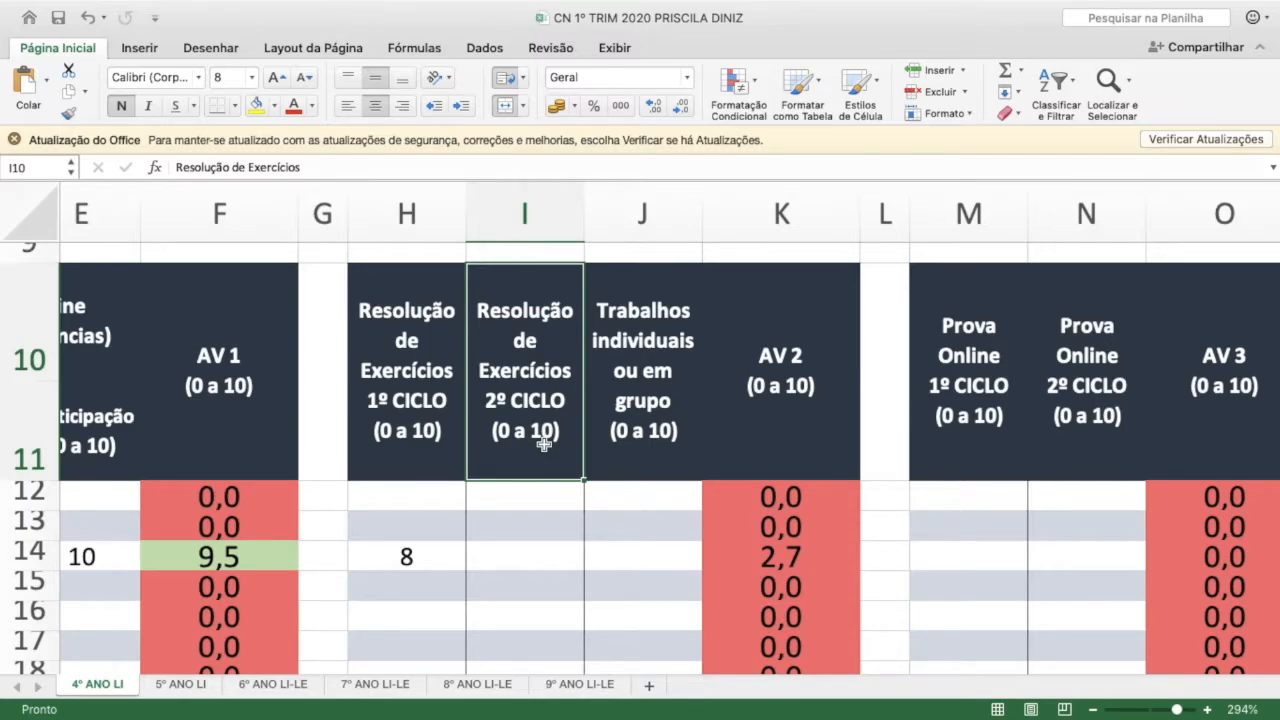
{"action": "left_click", "coordinate": [528, 545]}
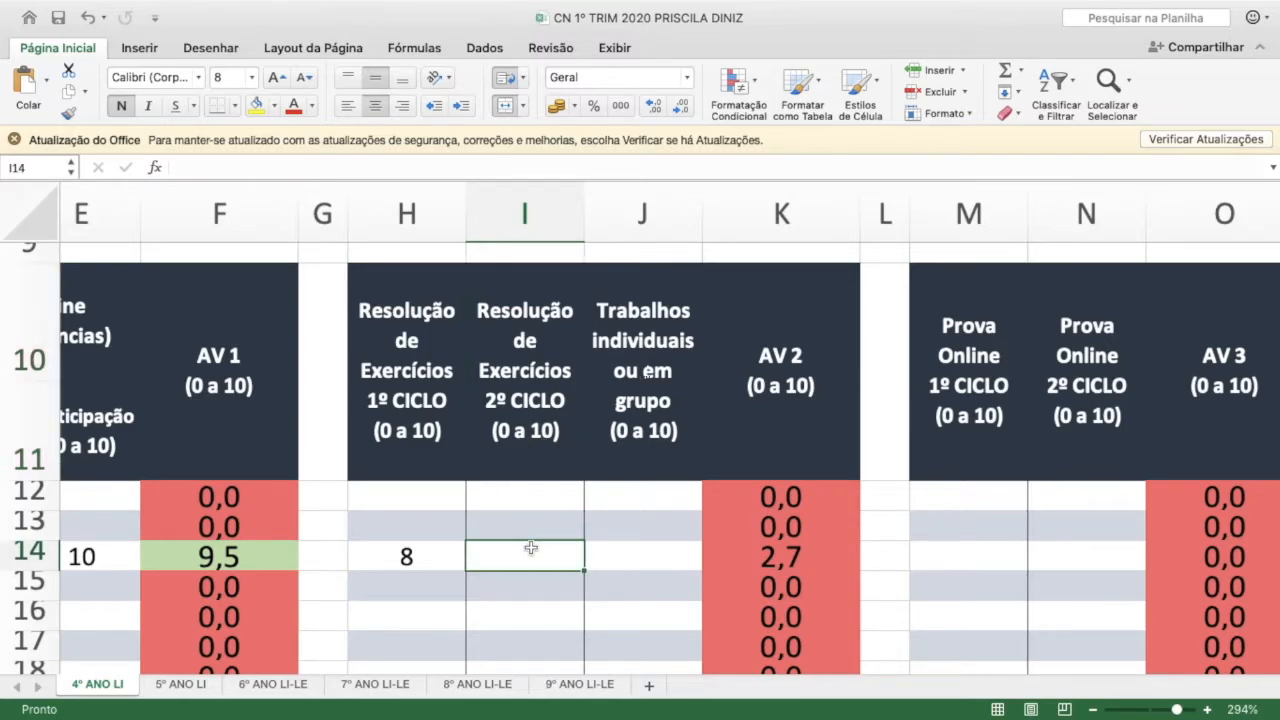
{"action": "type", "text": "10"}
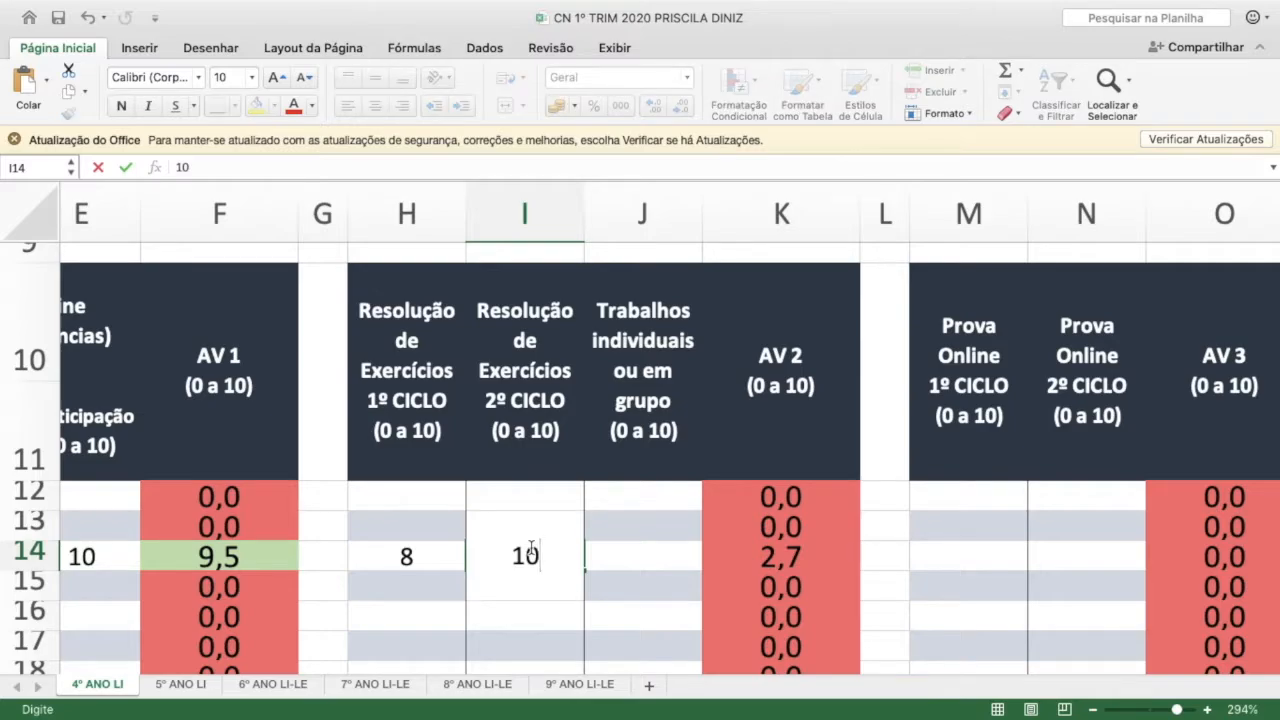
{"action": "left_click", "coordinate": [626, 558]}
Enter 9 as the Trabalhos individuais ou em grupo score for the student in row 14
{"action": "left_click", "coordinate": [652, 372]}
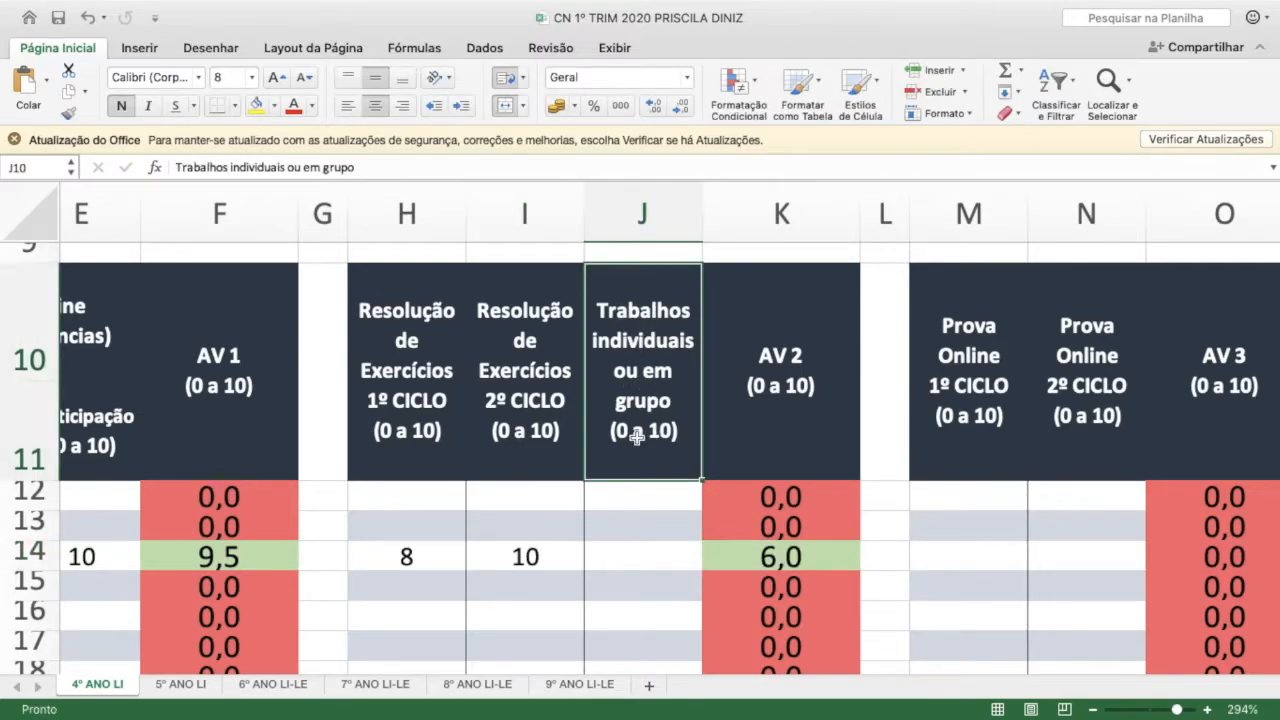
{"action": "left_click", "coordinate": [626, 563]}
{"action": "type", "text": "9"}
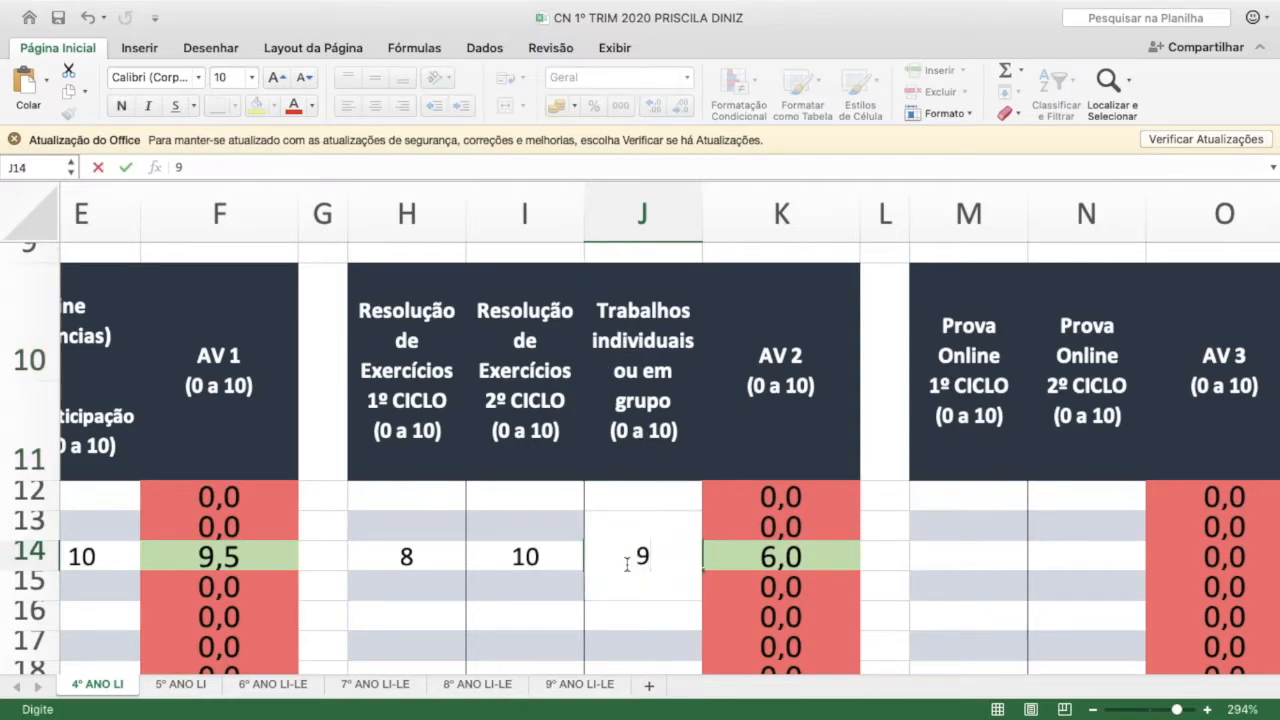
{"action": "left_click", "coordinate": [551, 520]}
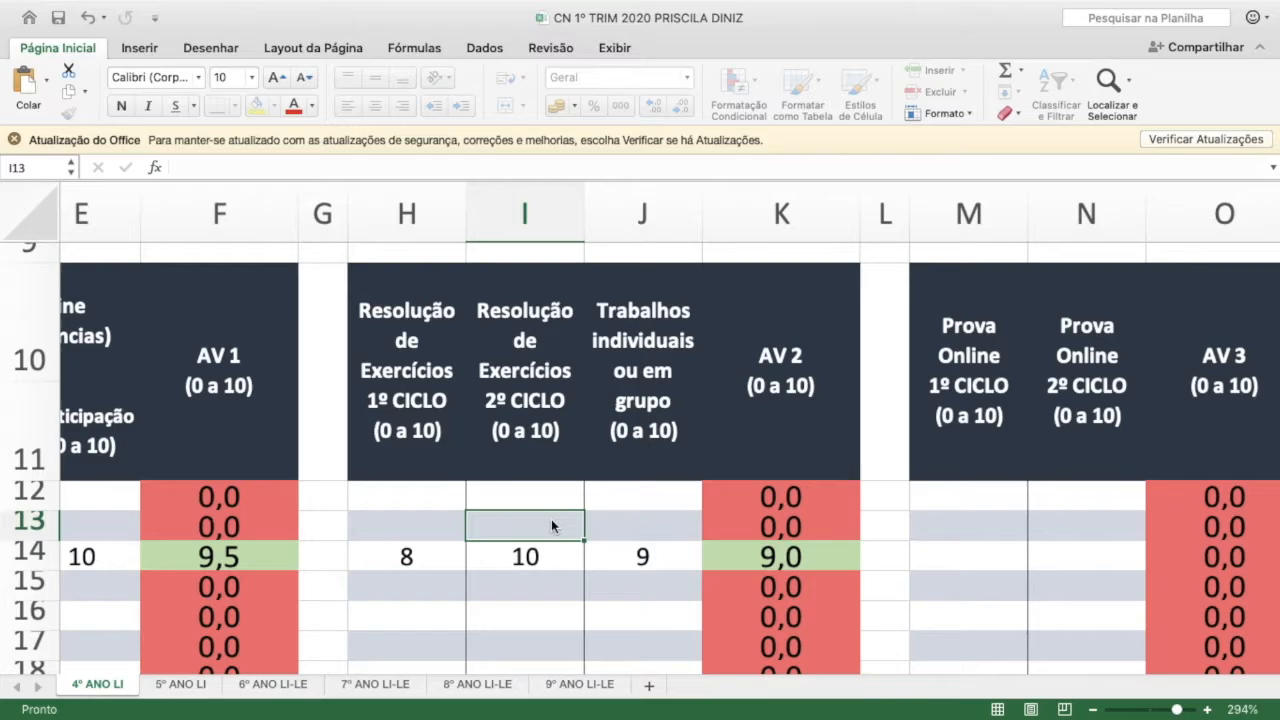
Inspect the three row-14 exercise scores and the AV 2 cell's formula averaging them
{"action": "left_click", "coordinate": [646, 557]}
{"action": "left_click_drag", "start_coordinate": [645, 557], "coordinate": [432, 545]}
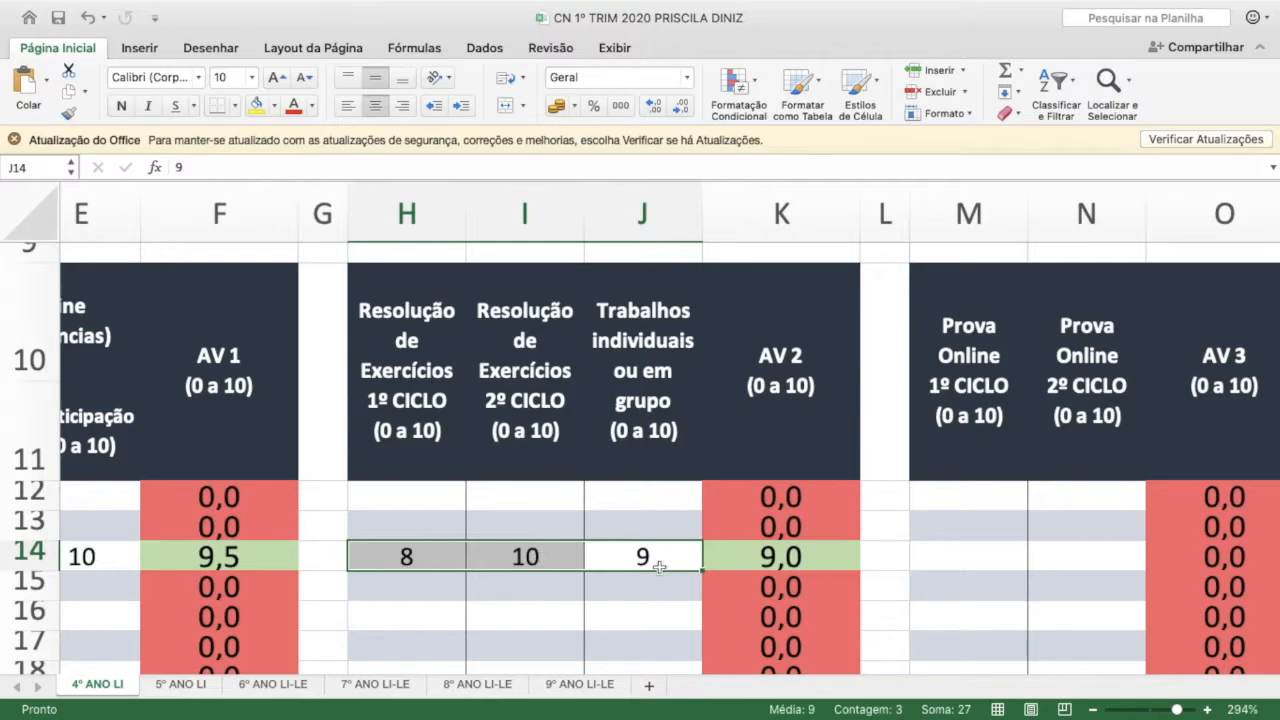
{"action": "left_click", "coordinate": [772, 557]}
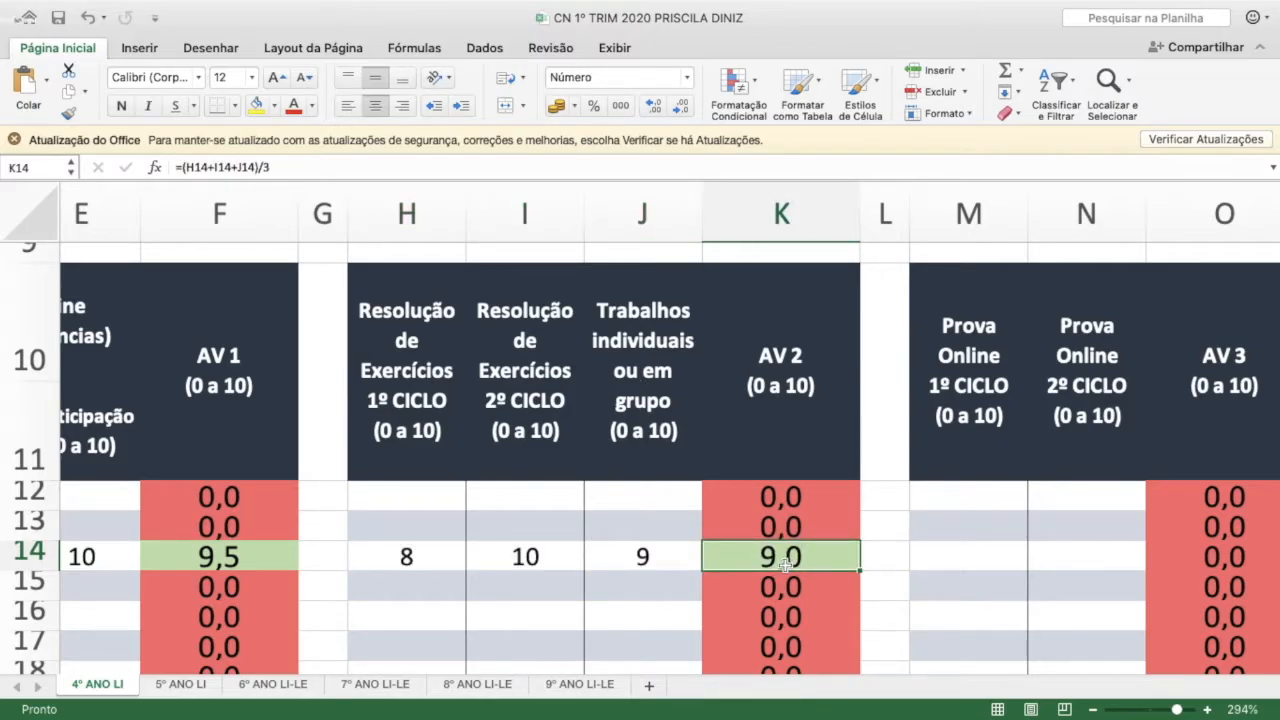
{"action": "left_click", "coordinate": [797, 360]}
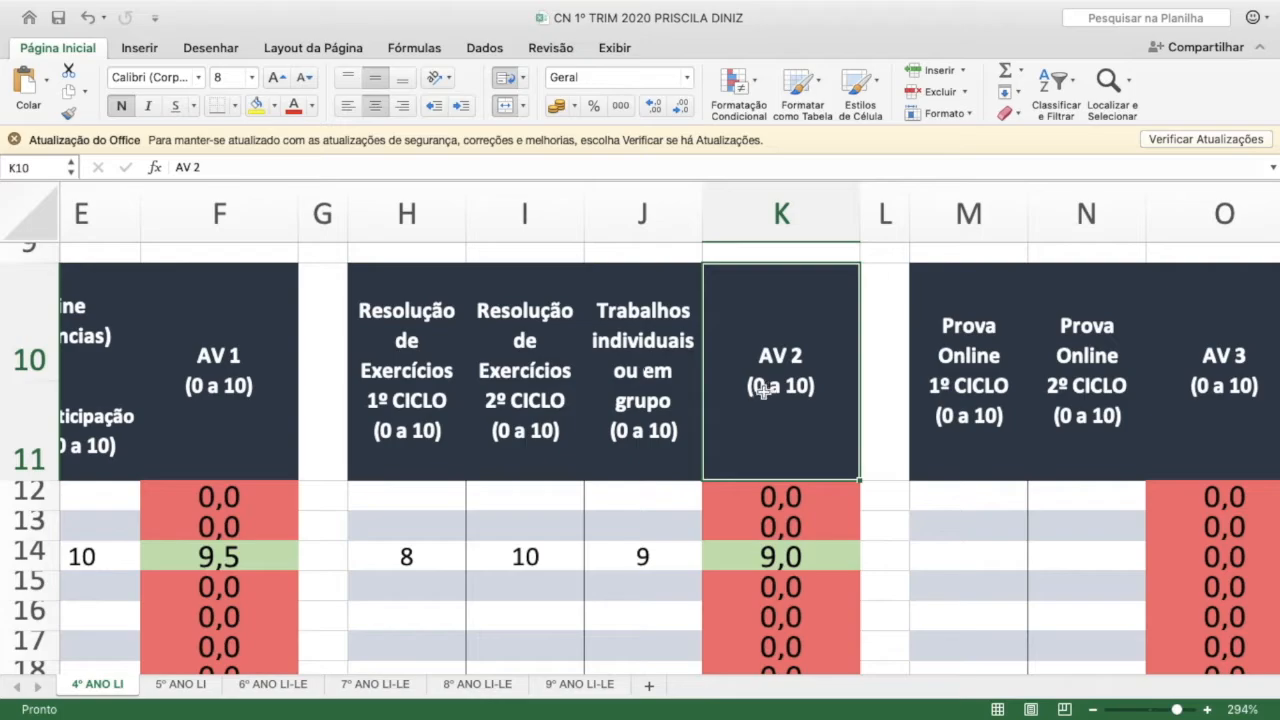
Examine the Prova Online 1º and 2º CICLO columns, AV 3 and the TOTAL do TRIMESTRE column
{"action": "scroll", "coordinate": [818, 544], "scroll_direction": "right", "scroll_amount": 5}
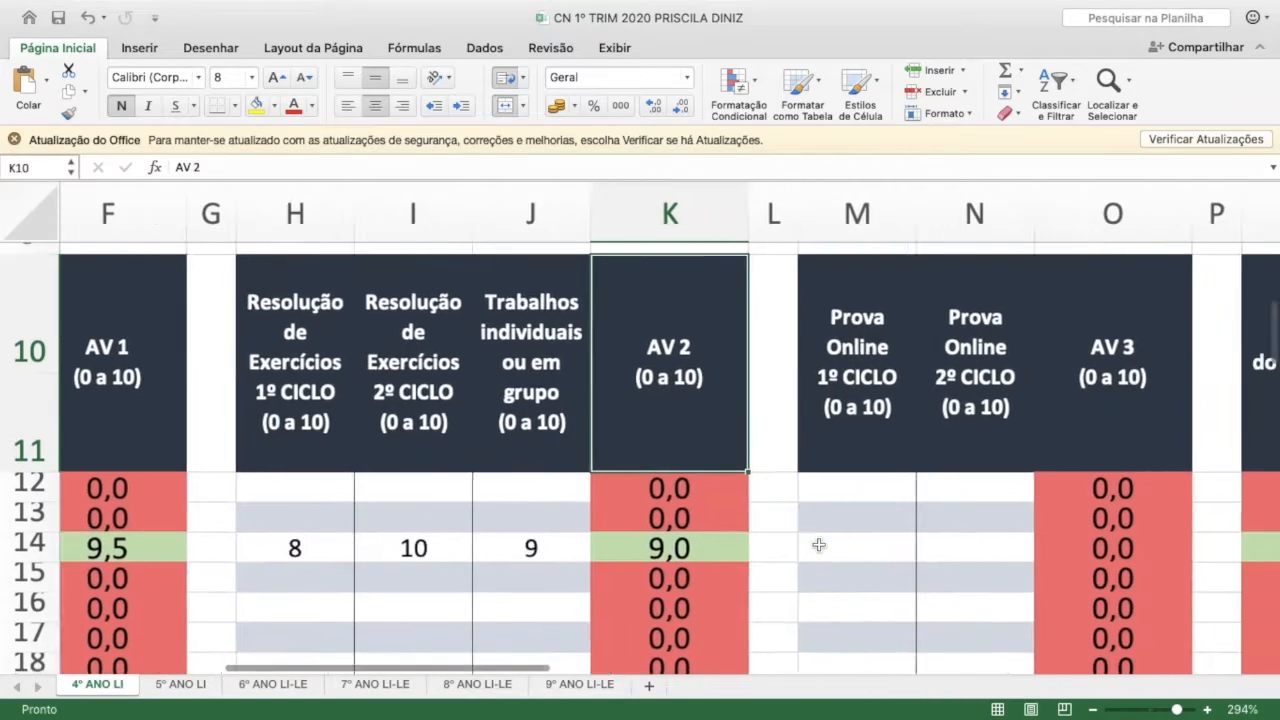
{"action": "scroll", "coordinate": [818, 544], "scroll_direction": "right", "scroll_amount": 1}
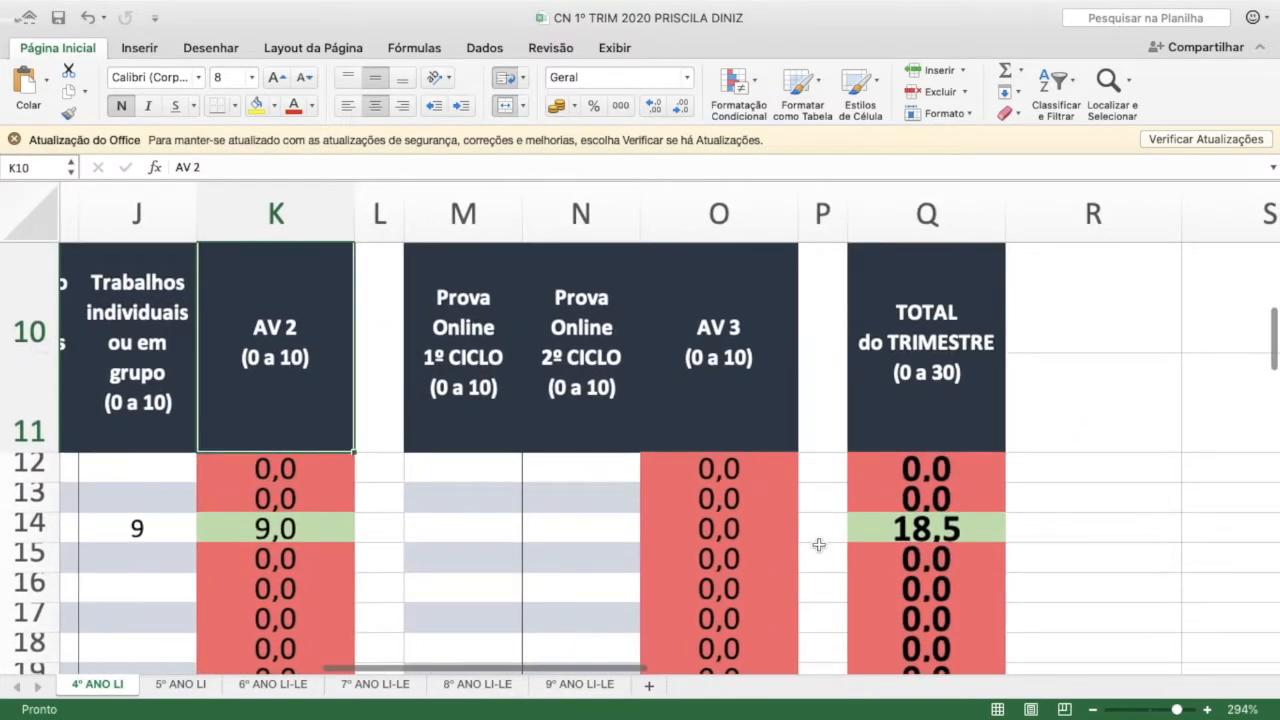
{"action": "left_click", "coordinate": [492, 531]}
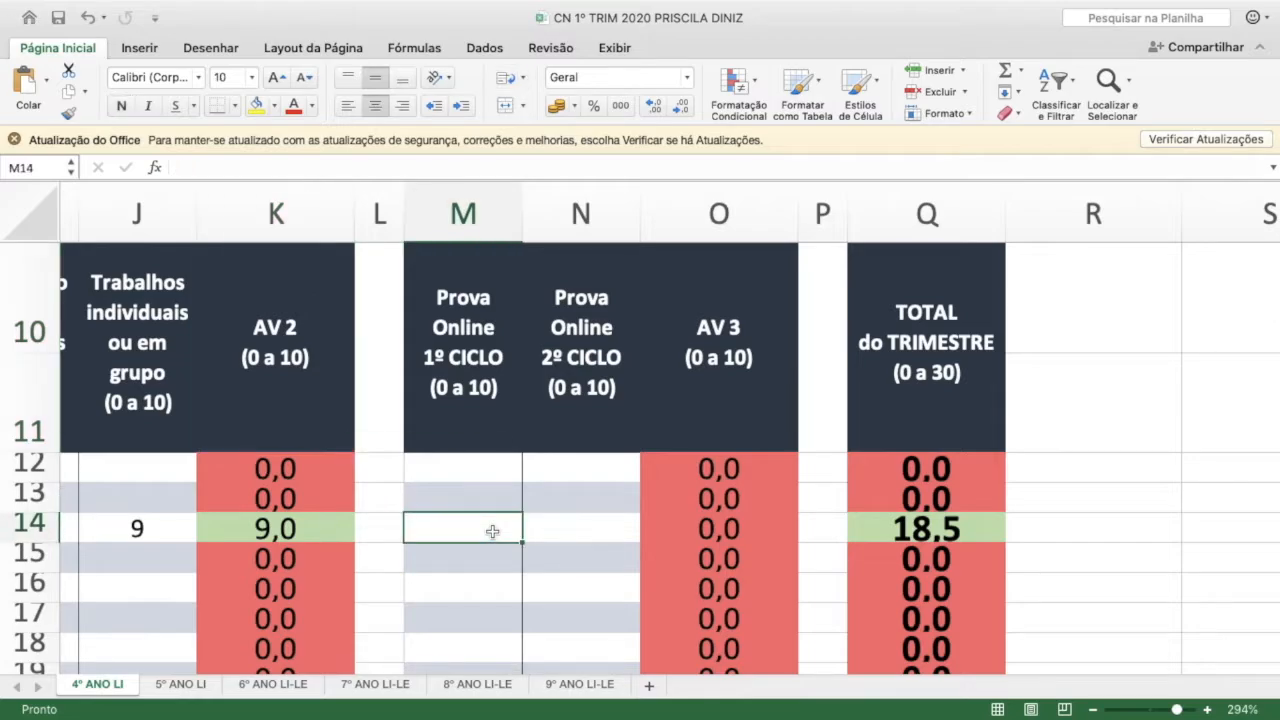
{"action": "scroll", "coordinate": [480, 390], "scroll_direction": "up", "scroll_amount": 1}
{"action": "scroll", "coordinate": [480, 390], "scroll_direction": "up", "scroll_amount": 1}
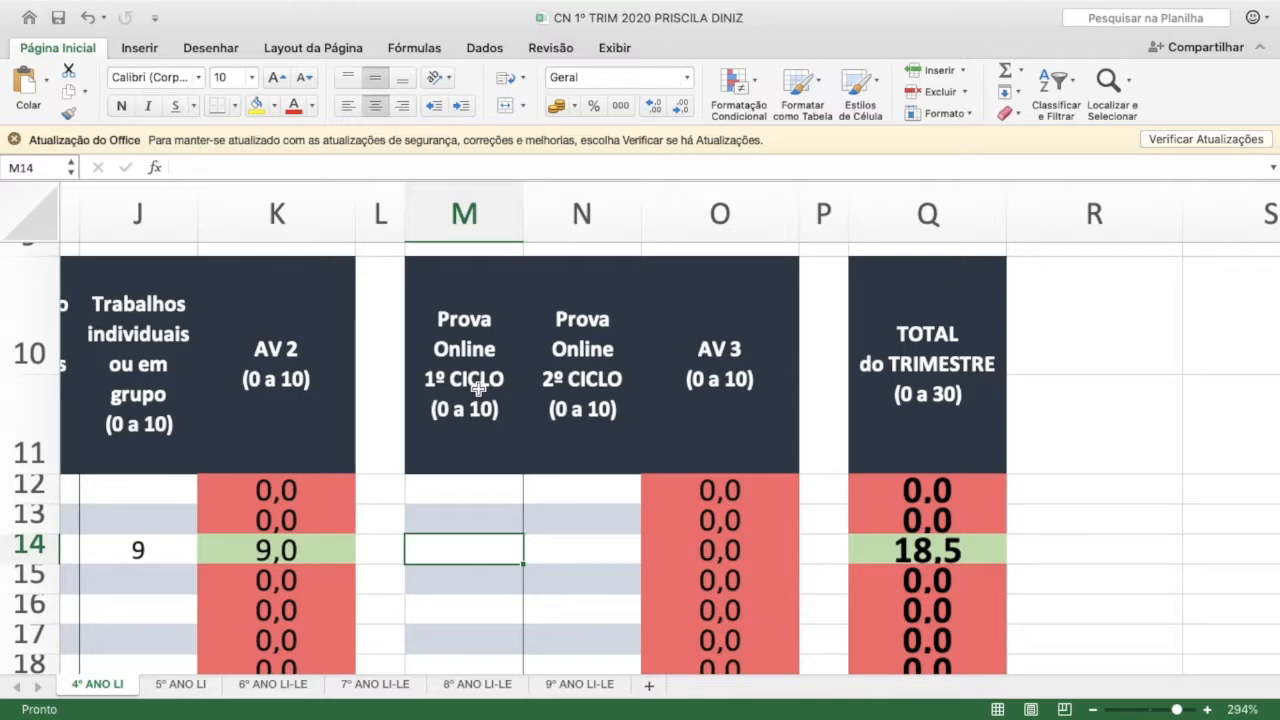
{"action": "left_click", "coordinate": [472, 378]}
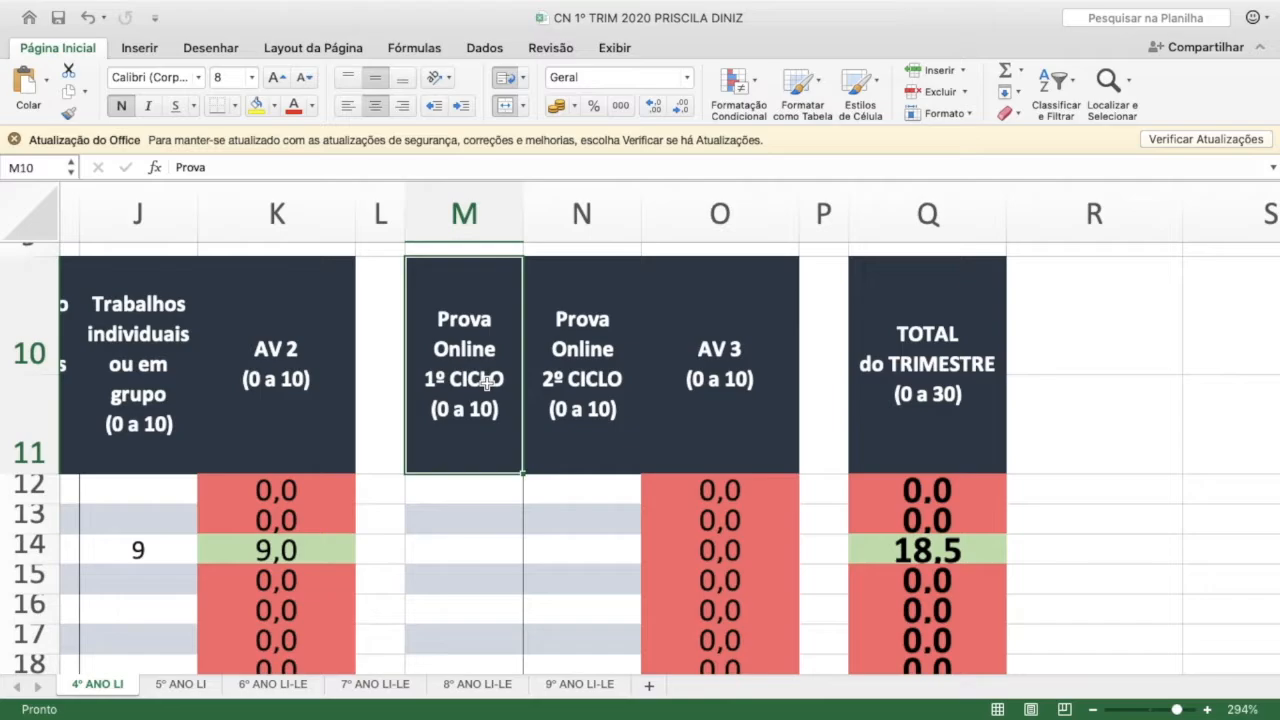
{"action": "left_click", "coordinate": [578, 363]}
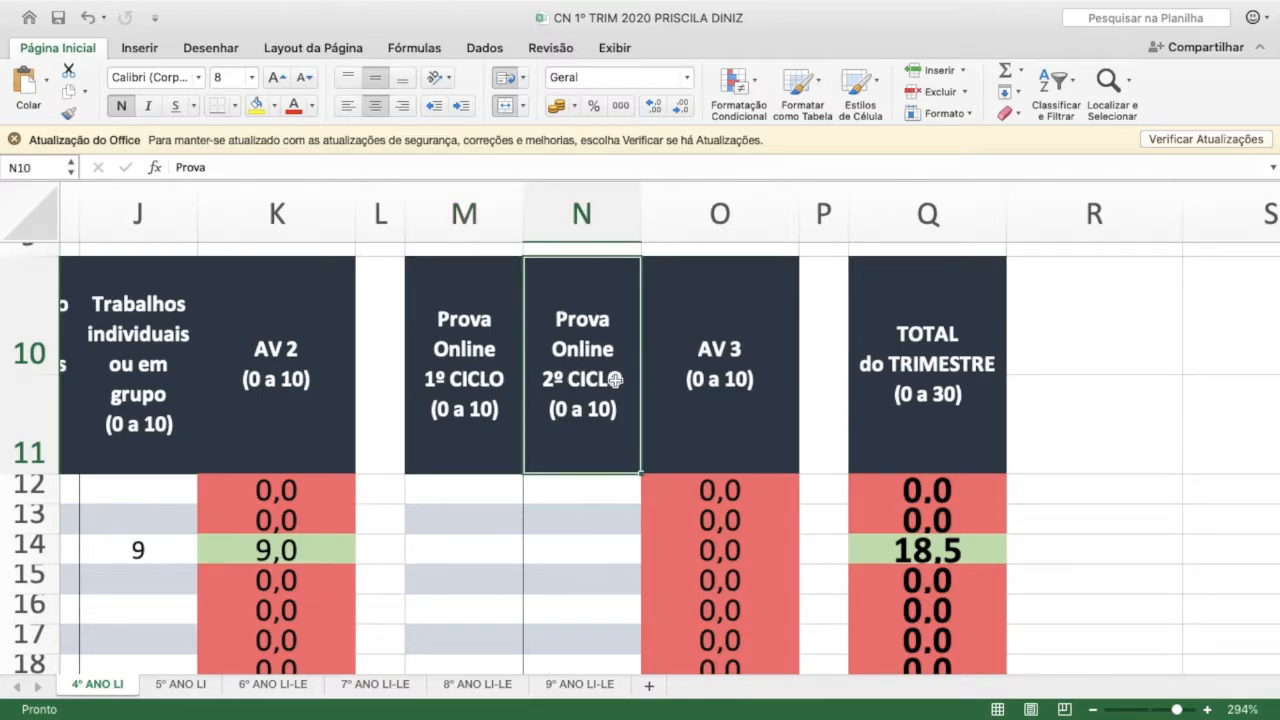
Enter 7,5 as the Prova Online 1º CICLO score for the student in row 14
{"action": "left_click", "coordinate": [471, 553]}
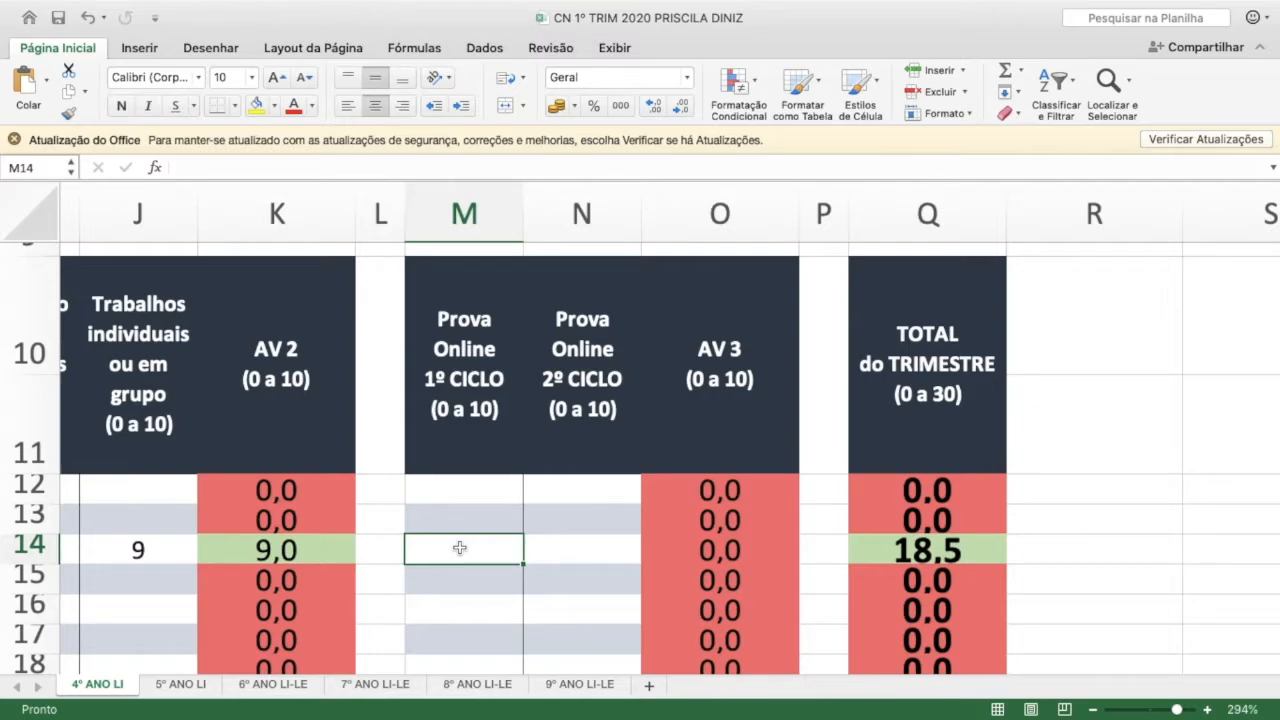
{"action": "left_click", "coordinate": [458, 420]}
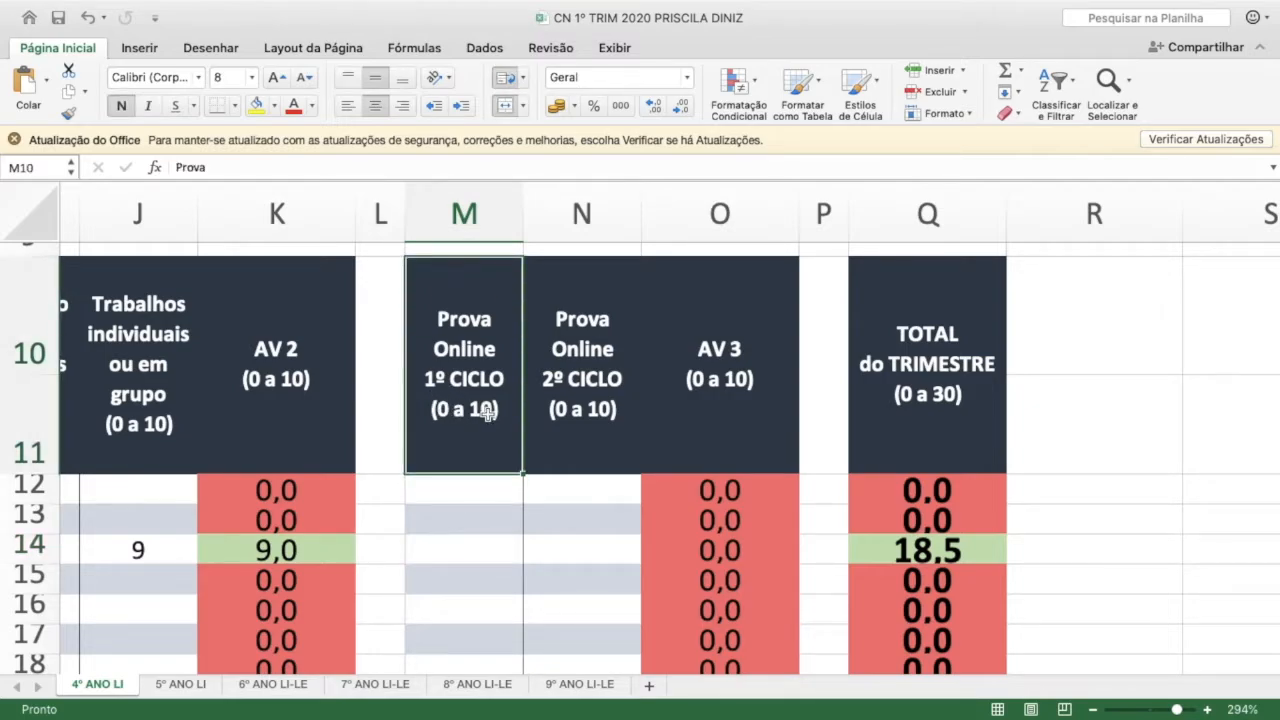
{"action": "left_click", "coordinate": [472, 552]}
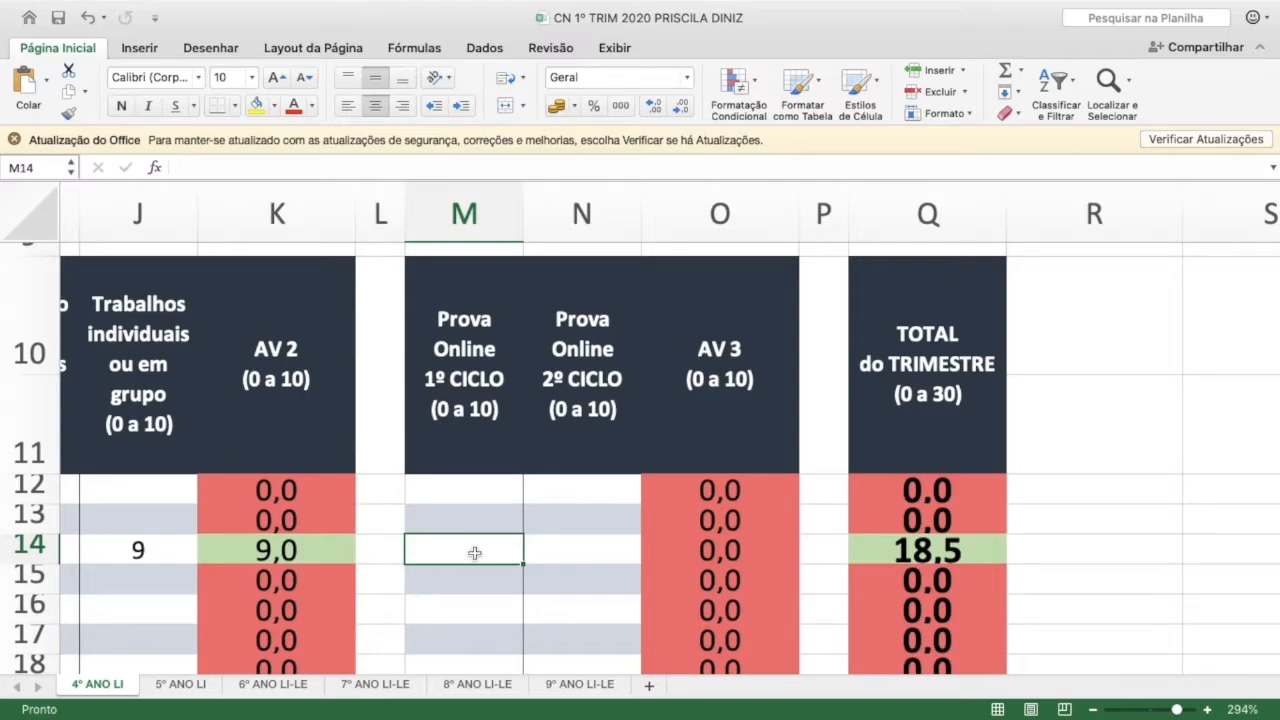
{"action": "type", "text": "7"}
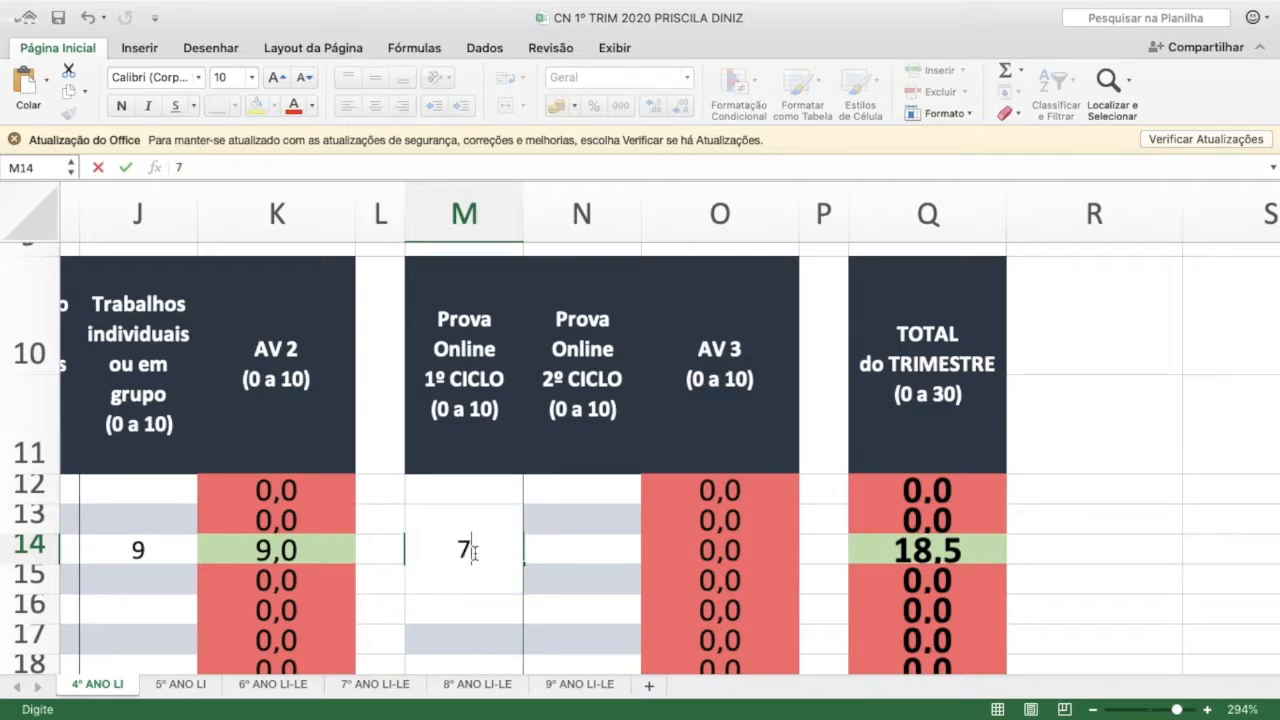
{"action": "type", "text": ",5"}
{"action": "left_click", "coordinate": [539, 546]}
Enter 8,0 as the Prova Online 2º CICLO score for the student in row 14
{"action": "left_click", "coordinate": [458, 398]}
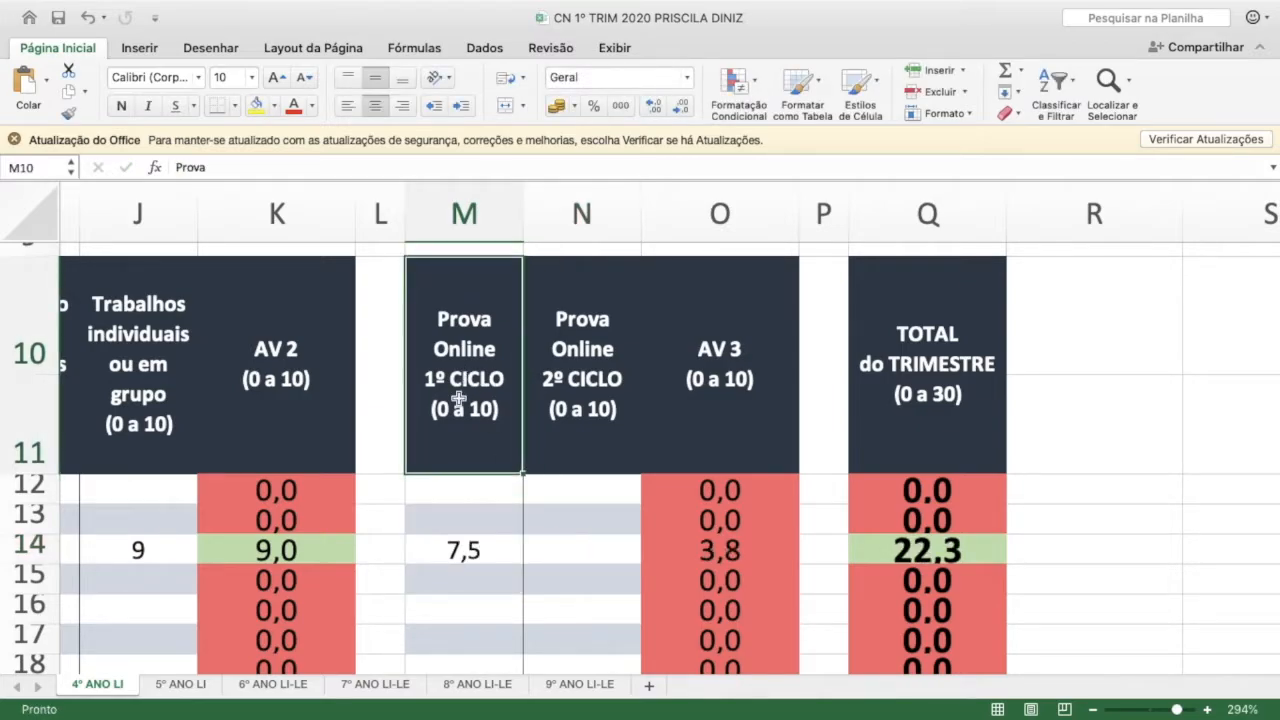
{"action": "left_click", "coordinate": [581, 398]}
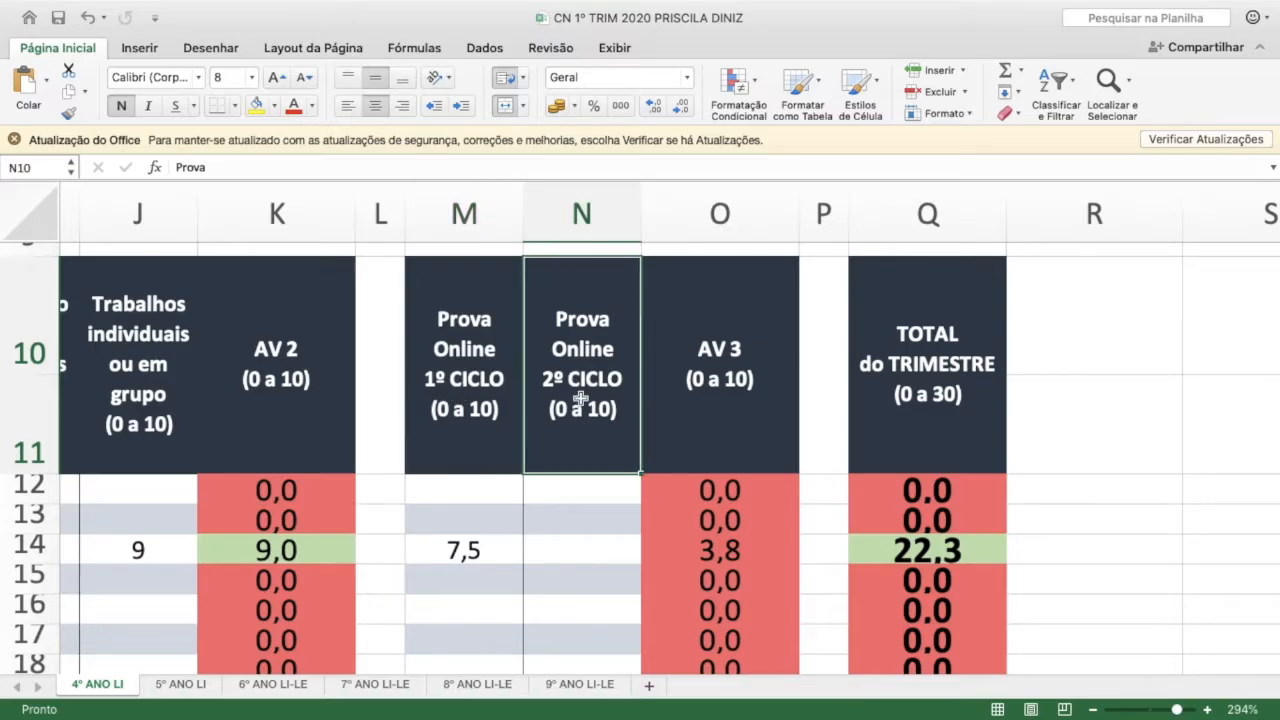
{"action": "left_click", "coordinate": [577, 550]}
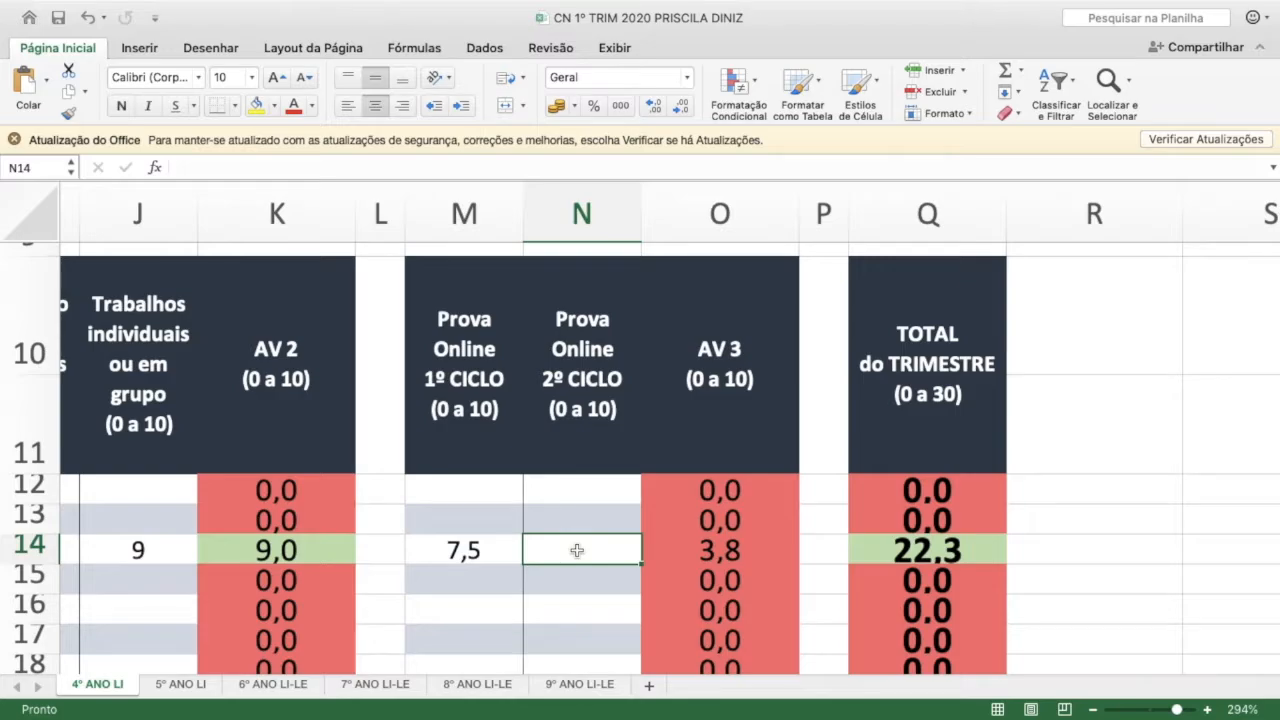
{"action": "left_click", "coordinate": [572, 384]}
{"action": "left_click", "coordinate": [565, 540]}
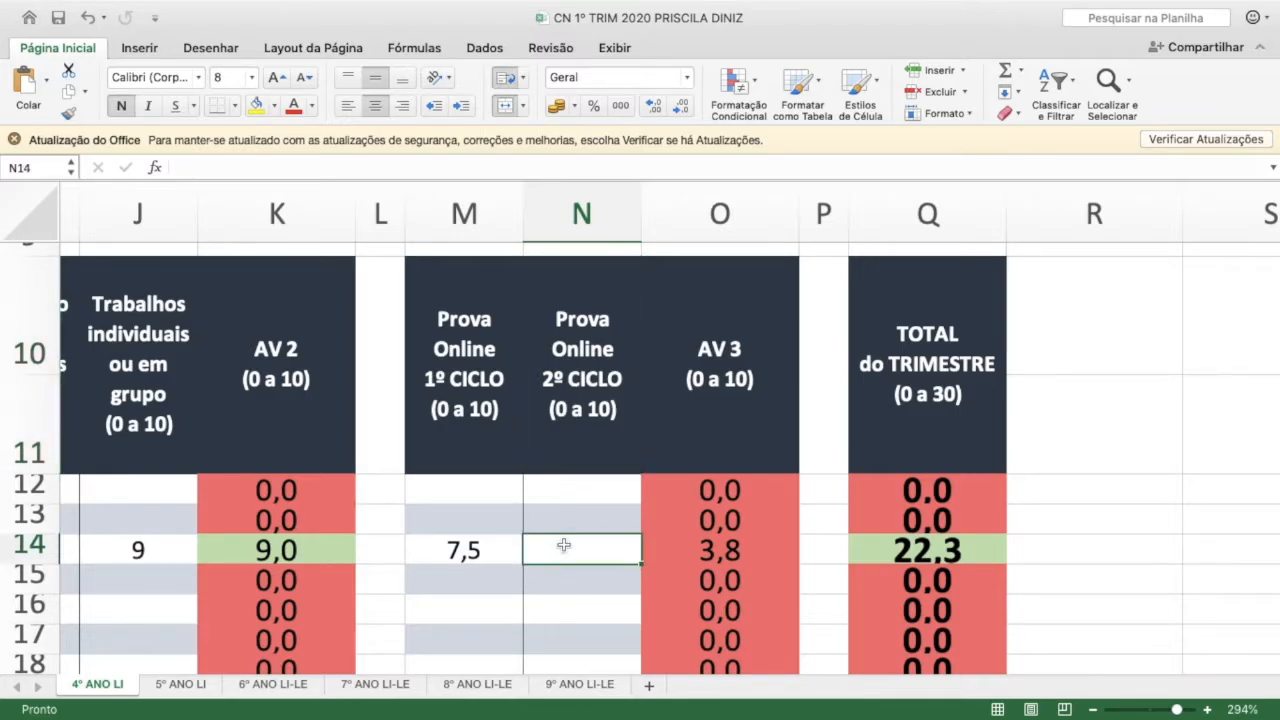
{"action": "type", "text": "8,0"}
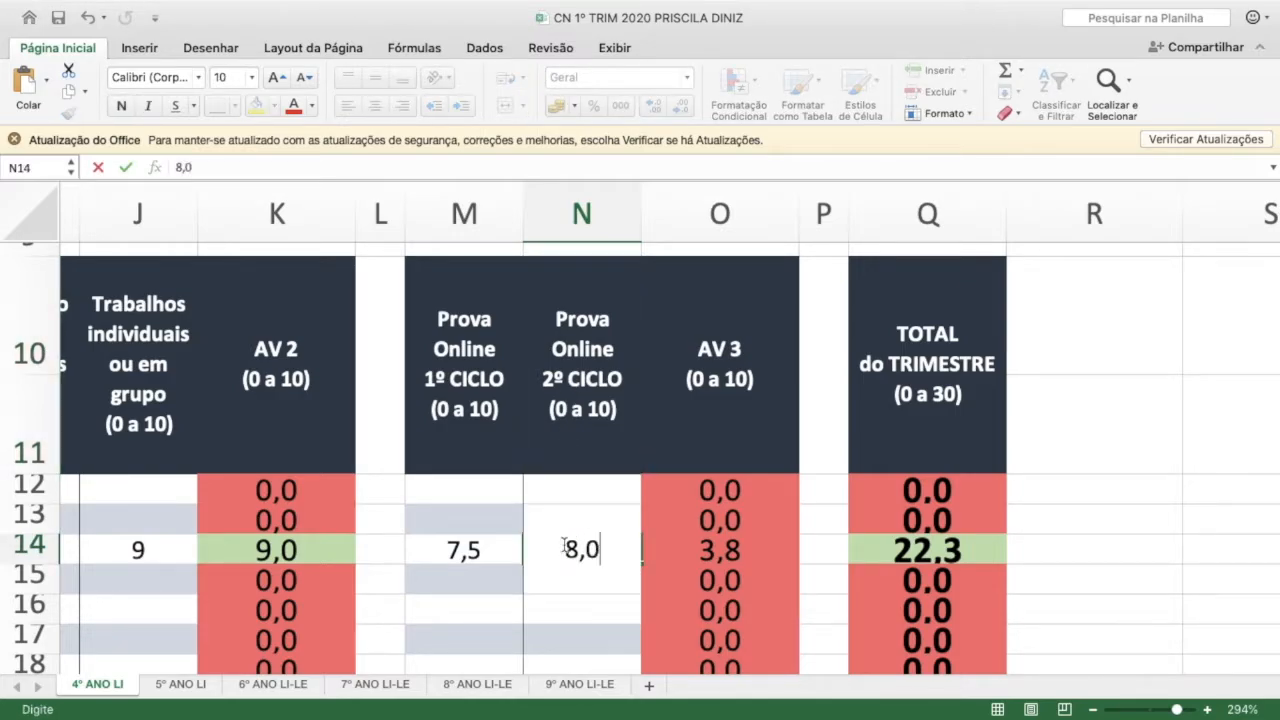
{"action": "left_click", "coordinate": [486, 520]}
{"action": "left_click", "coordinate": [583, 543]}
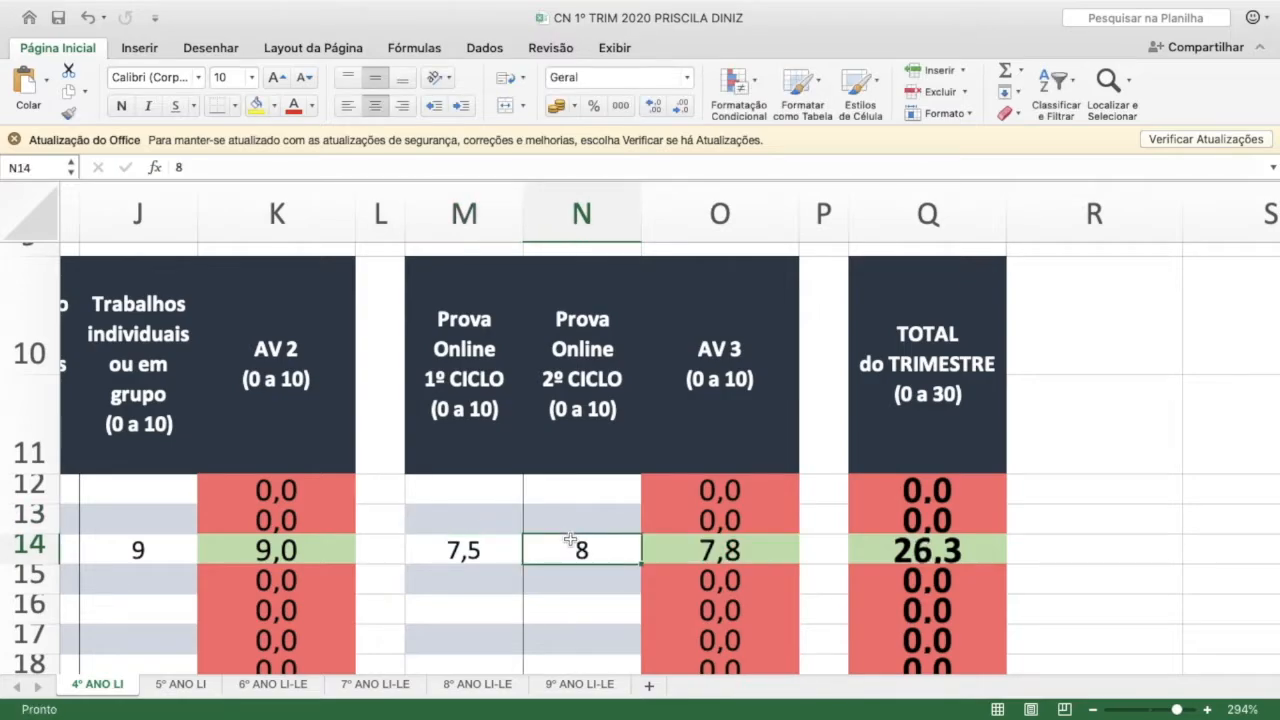
Inspect the two row-14 online test scores and the AV 3 cell's formula averaging them
{"action": "left_click_drag", "start_coordinate": [457, 552], "coordinate": [563, 552]}
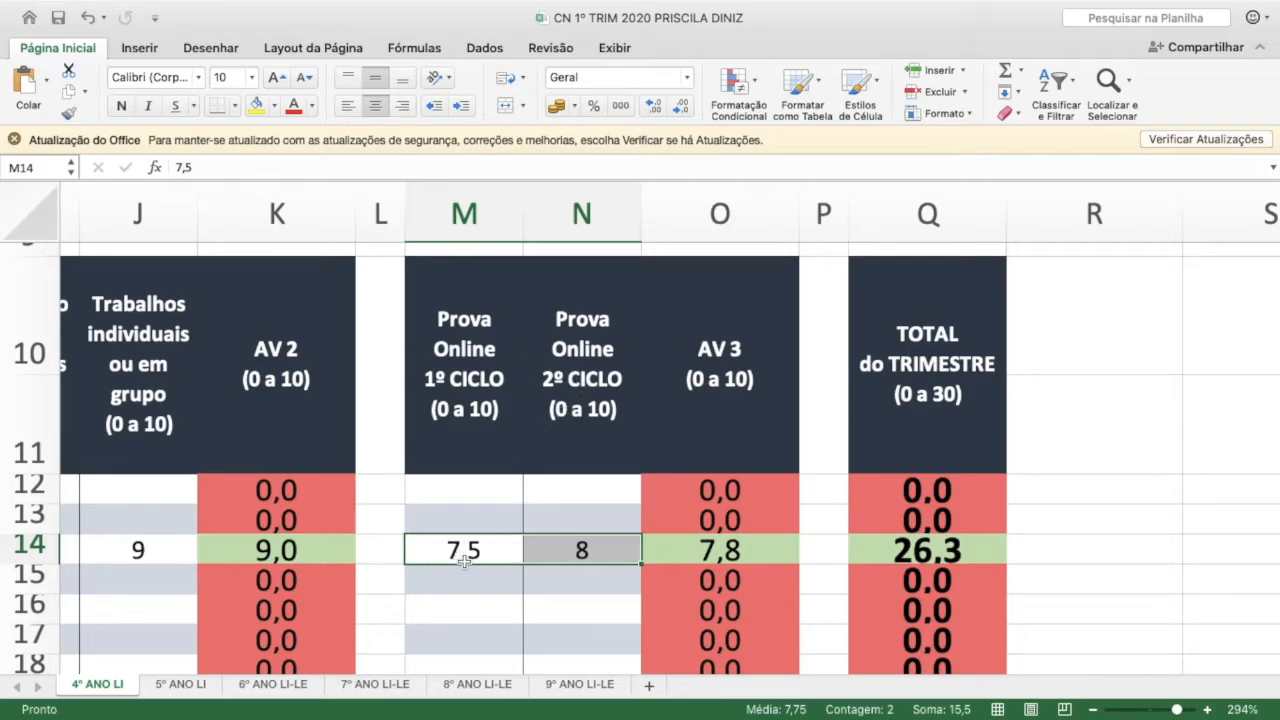
{"action": "left_click", "coordinate": [726, 551]}
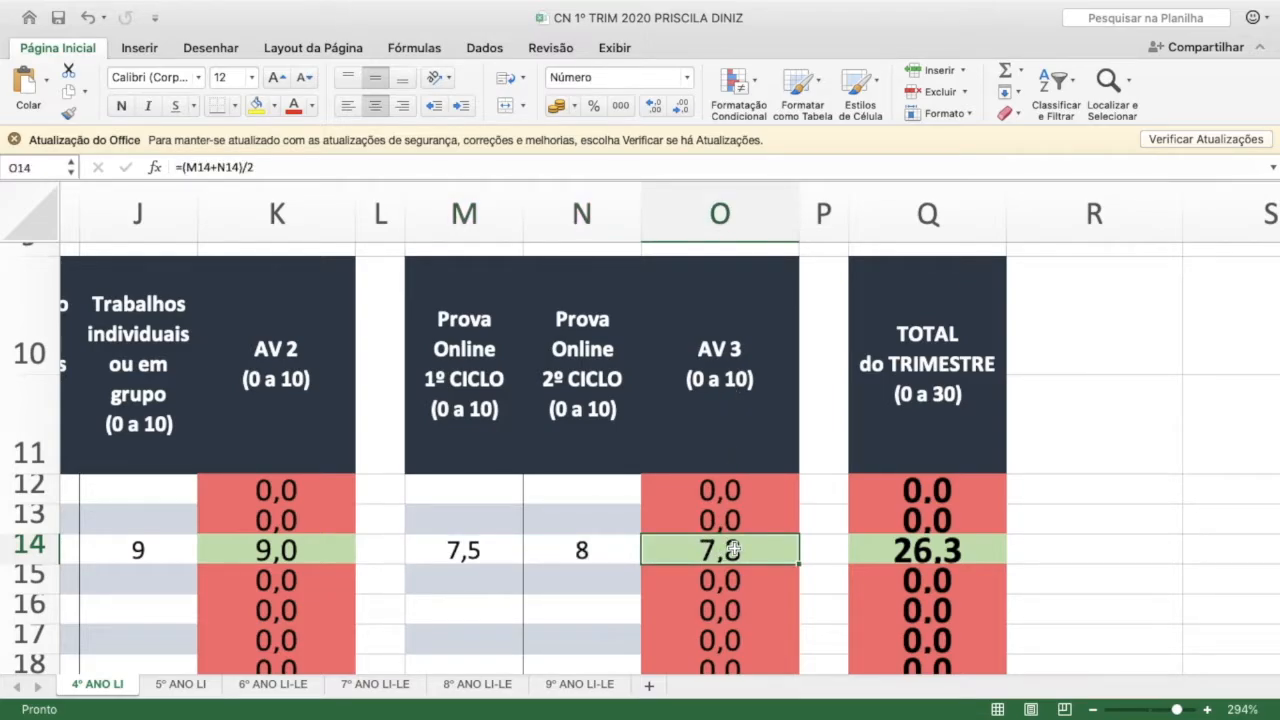
{"action": "scroll", "coordinate": [734, 549], "scroll_direction": "down", "scroll_amount": 2}
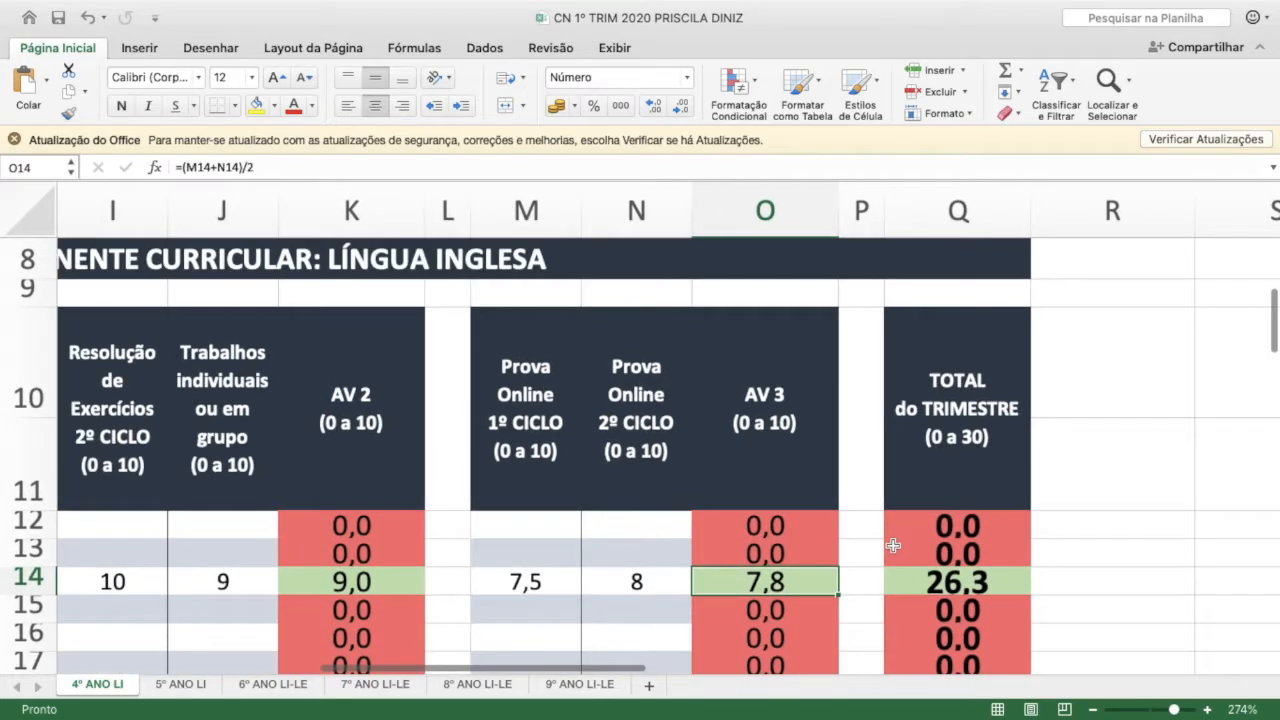
{"action": "left_click", "coordinate": [948, 578]}
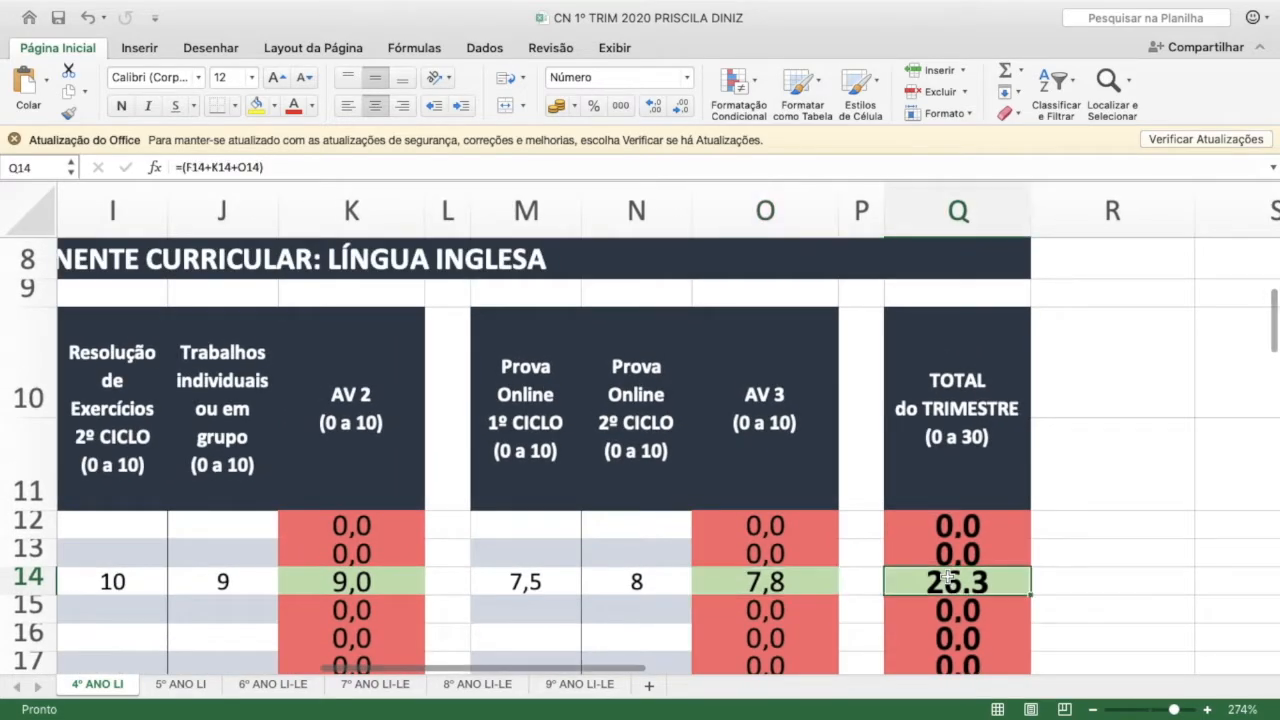
{"action": "left_click", "coordinate": [958, 392]}
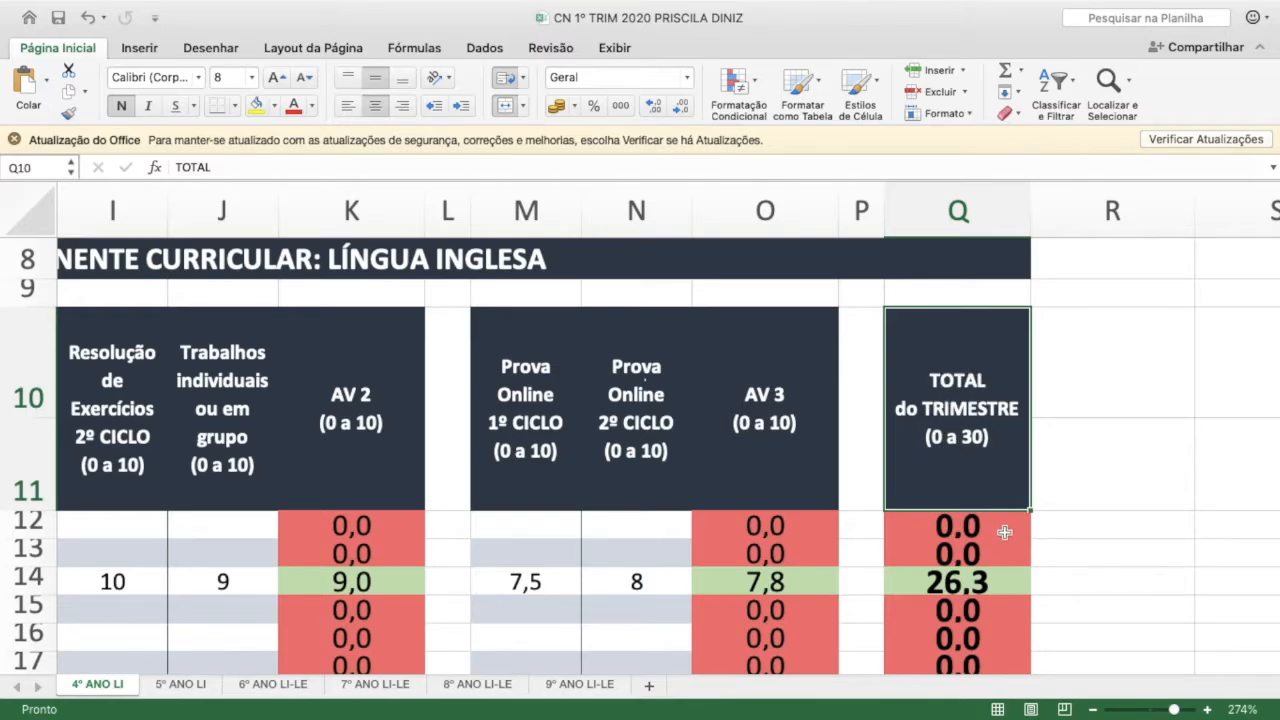
Examine the TOTAL do TRIMESTRE formula for row 14 and the AV 1, AV 2 and AV 3 columns it adds
{"action": "scroll", "coordinate": [1007, 537], "scroll_direction": "down", "scroll_amount": 5}
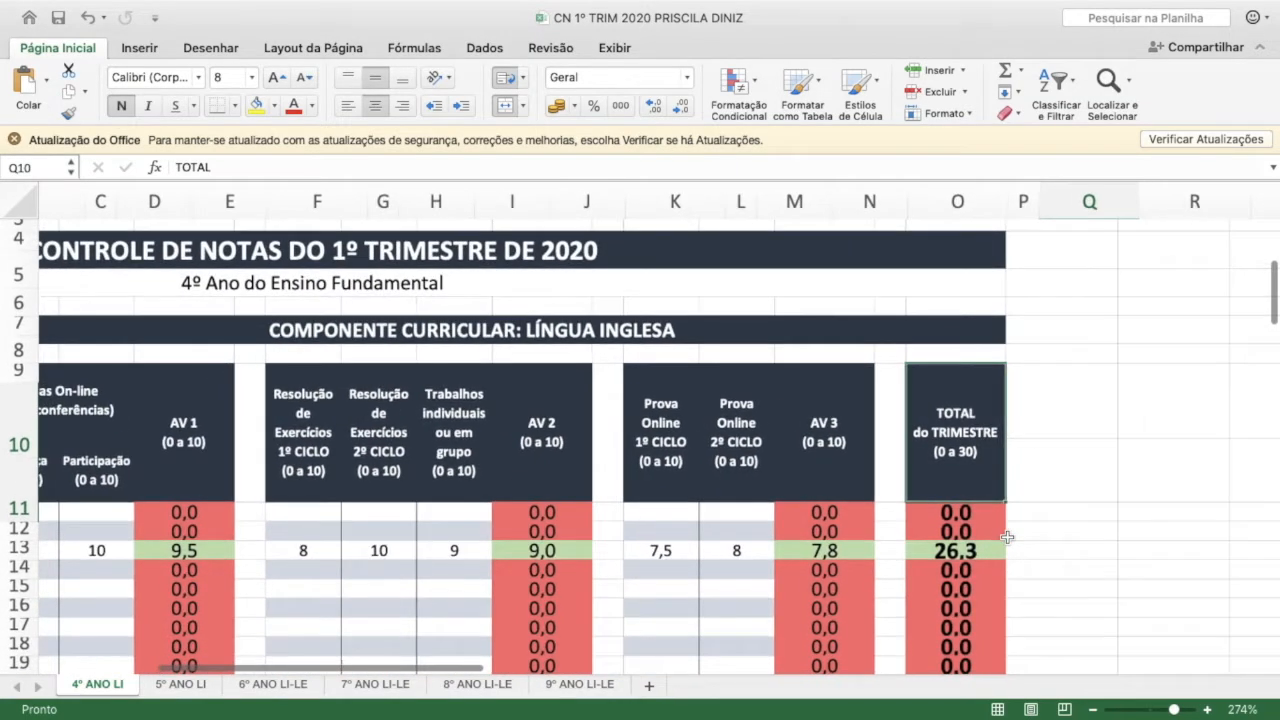
{"action": "scroll", "coordinate": [1007, 536], "scroll_direction": "left", "scroll_amount": 3}
{"action": "scroll", "coordinate": [1007, 536], "scroll_direction": "down", "scroll_amount": 1}
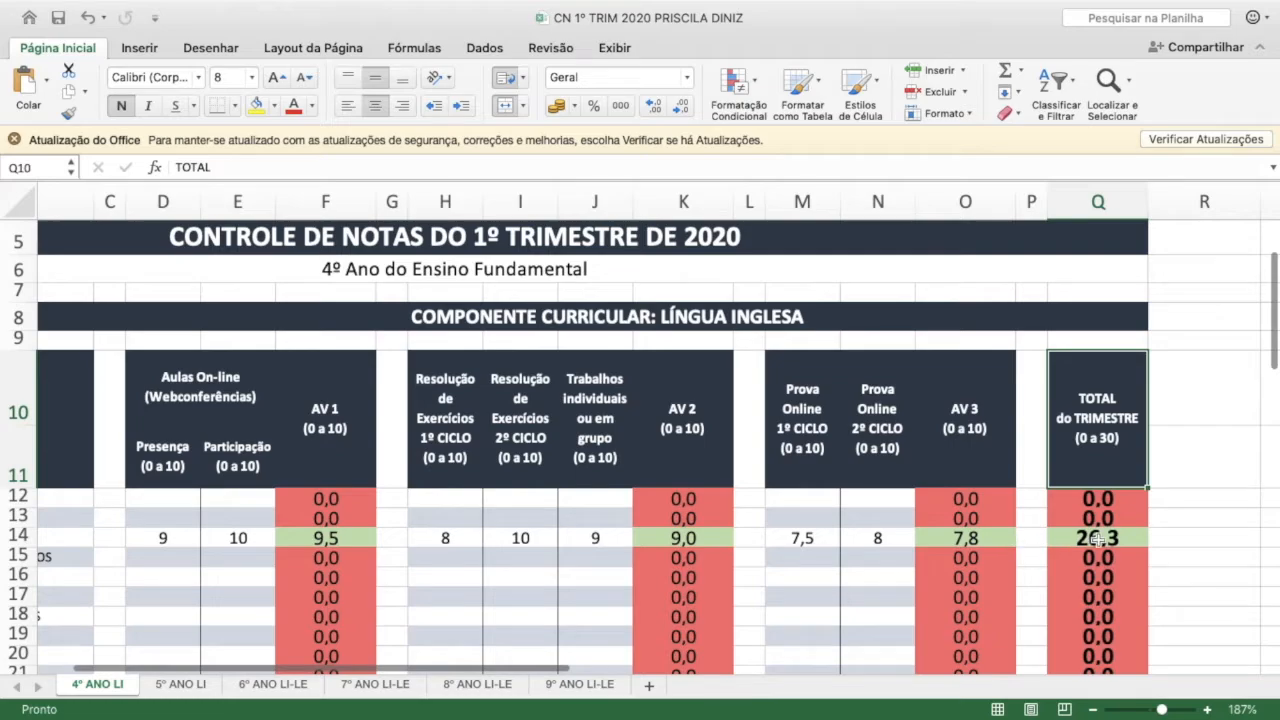
{"action": "left_click", "coordinate": [1097, 540]}
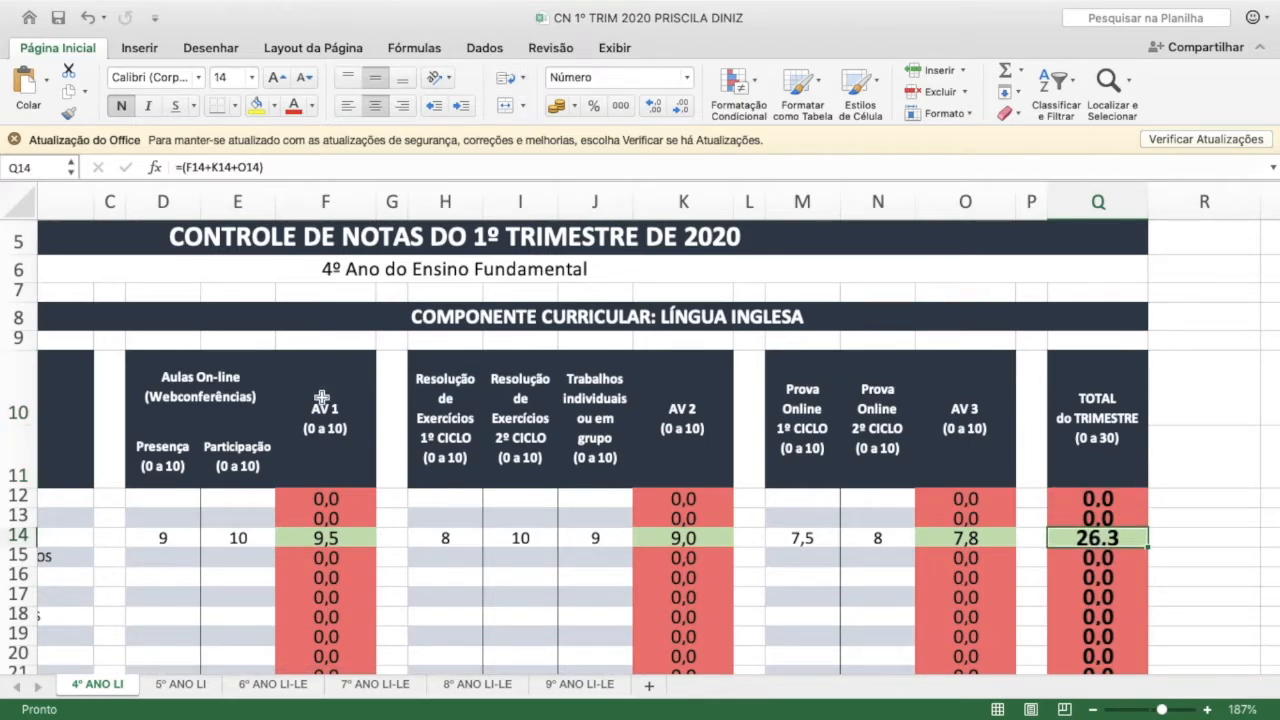
{"action": "left_click", "coordinate": [286, 431]}
{"action": "left_click", "coordinate": [692, 419]}
{"action": "left_click", "coordinate": [980, 411]}
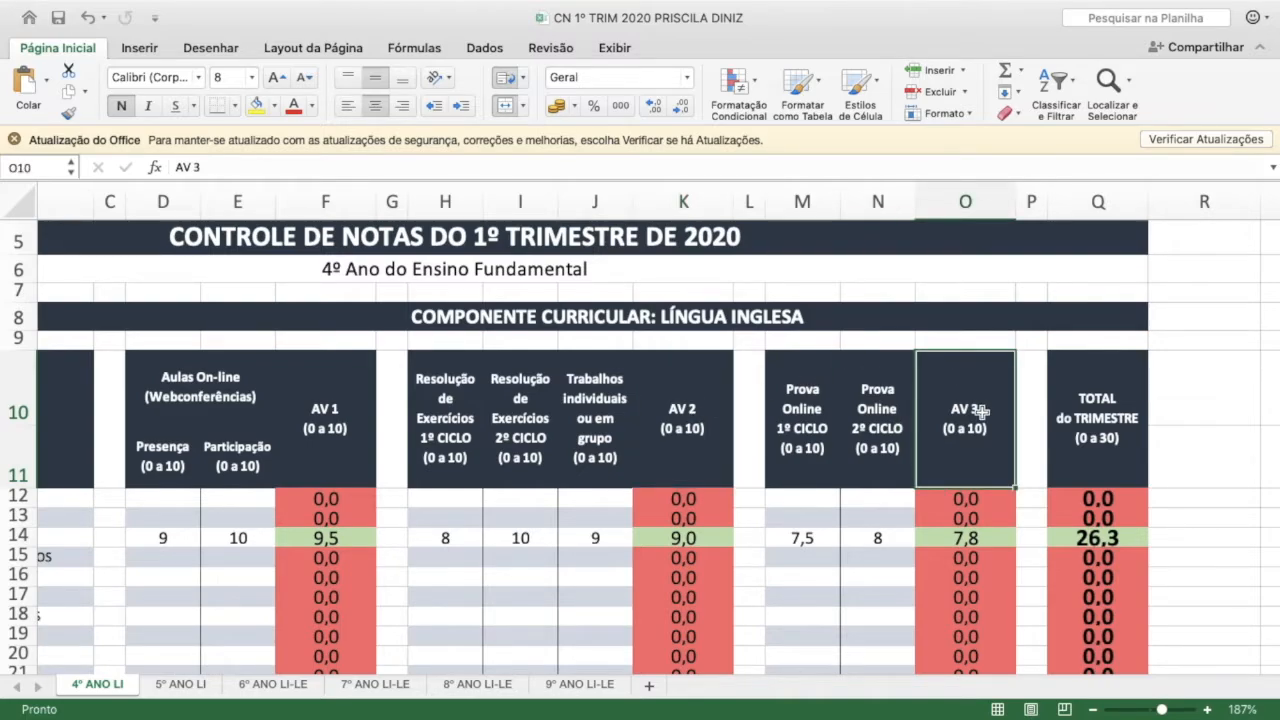
{"action": "left_click", "coordinate": [305, 435]}
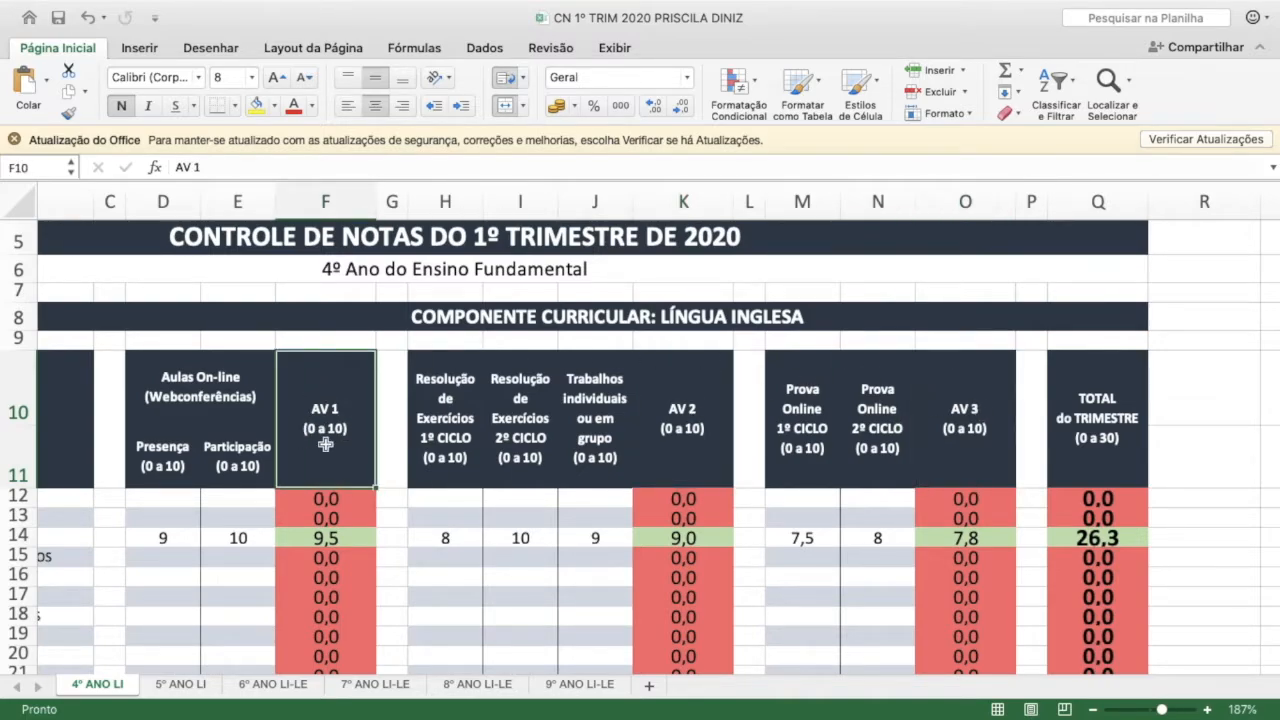
{"action": "left_click", "coordinate": [672, 421]}
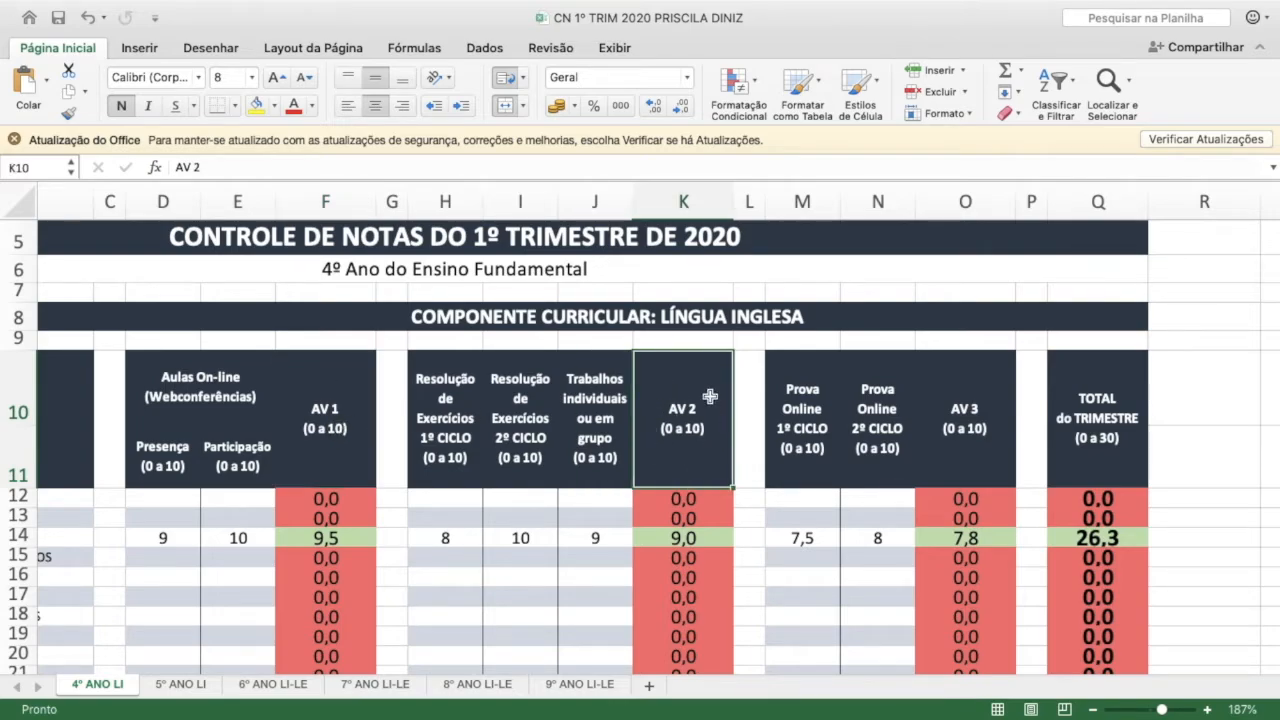
{"action": "left_click", "coordinate": [966, 418]}
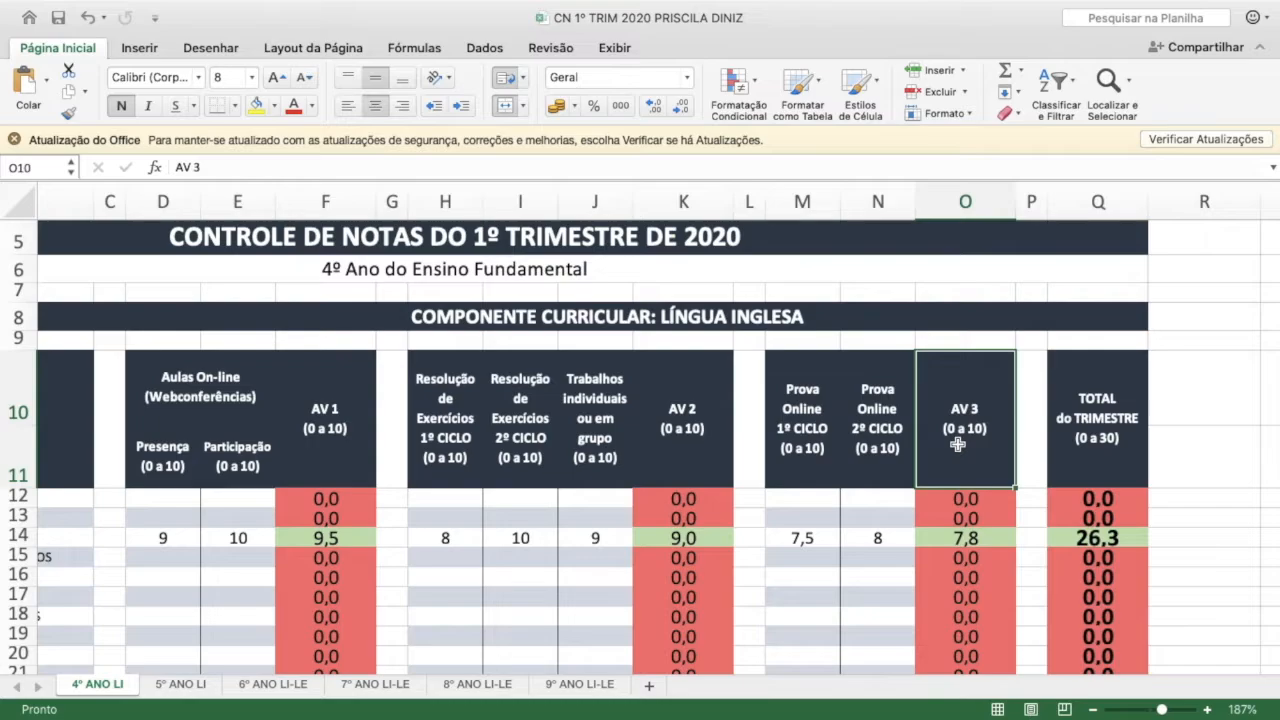
{"action": "left_click", "coordinate": [1105, 428]}
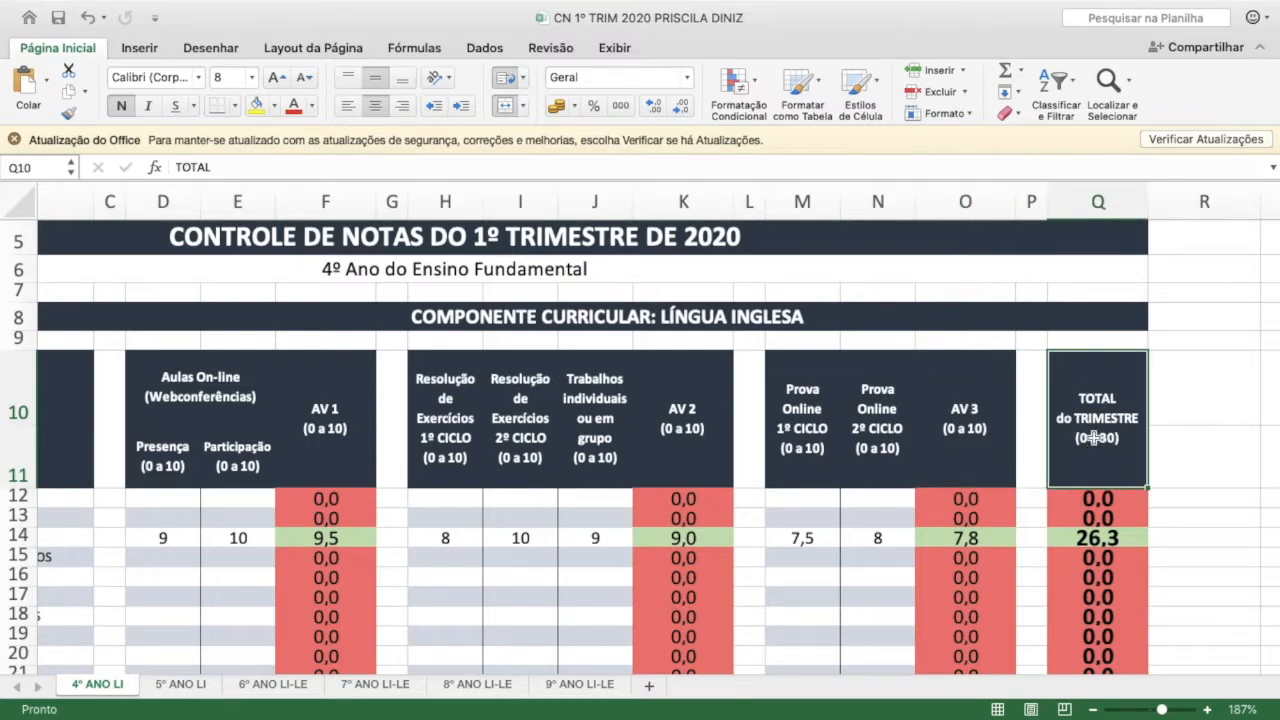
Review the row-14 AV 1, AV 2, AV 3 and TOTAL do TRIMESTRE cells and their formulas
{"action": "left_click", "coordinate": [161, 541]}
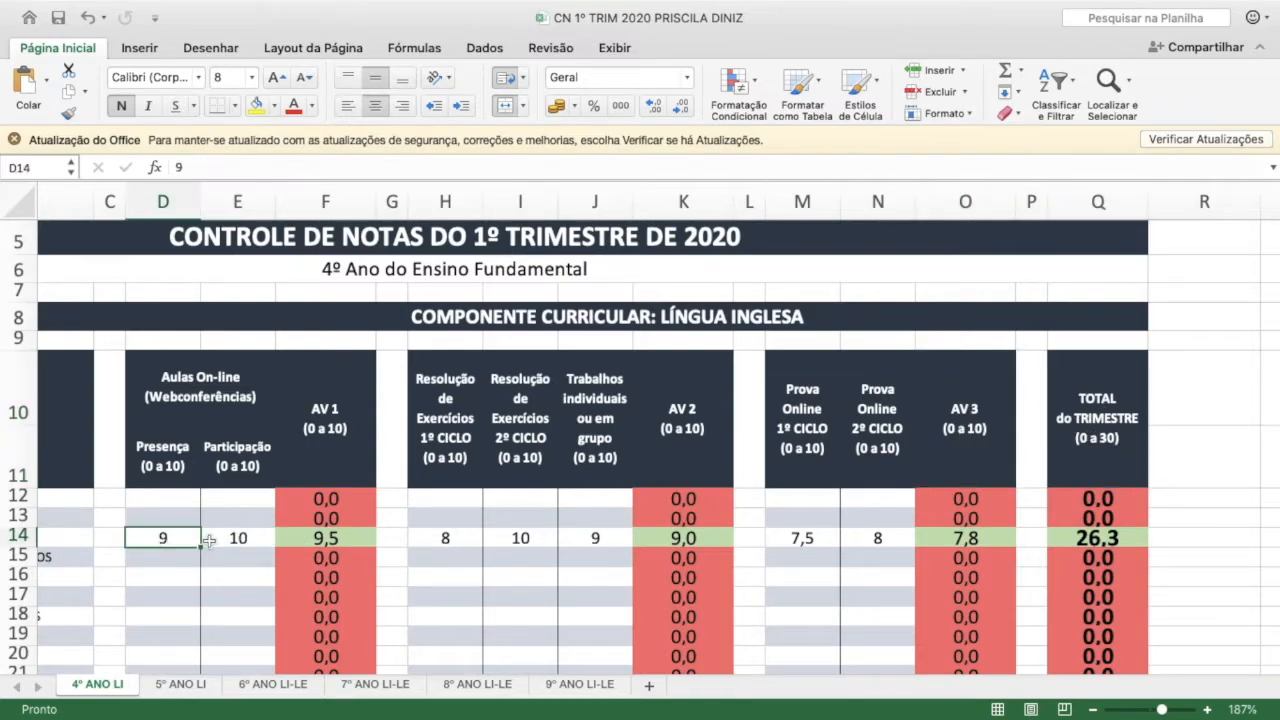
{"action": "left_click", "coordinate": [325, 541]}
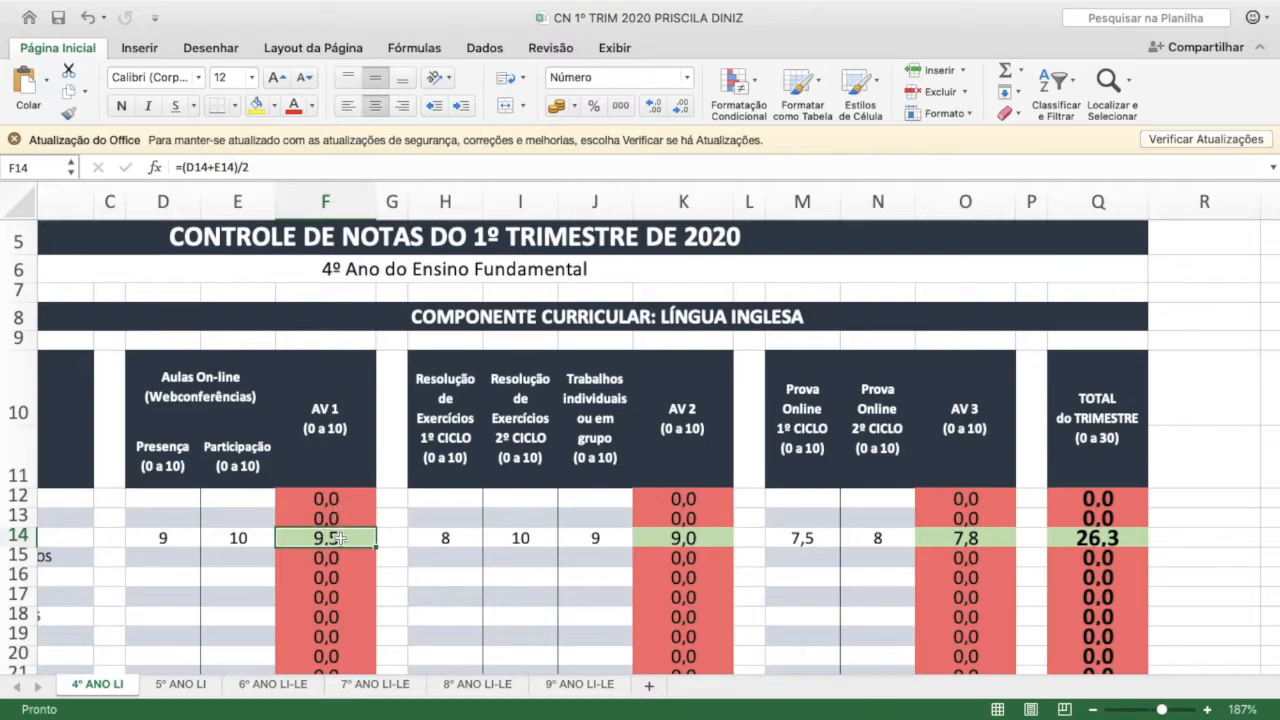
{"action": "left_click", "coordinate": [698, 408]}
{"action": "left_click", "coordinate": [686, 537]}
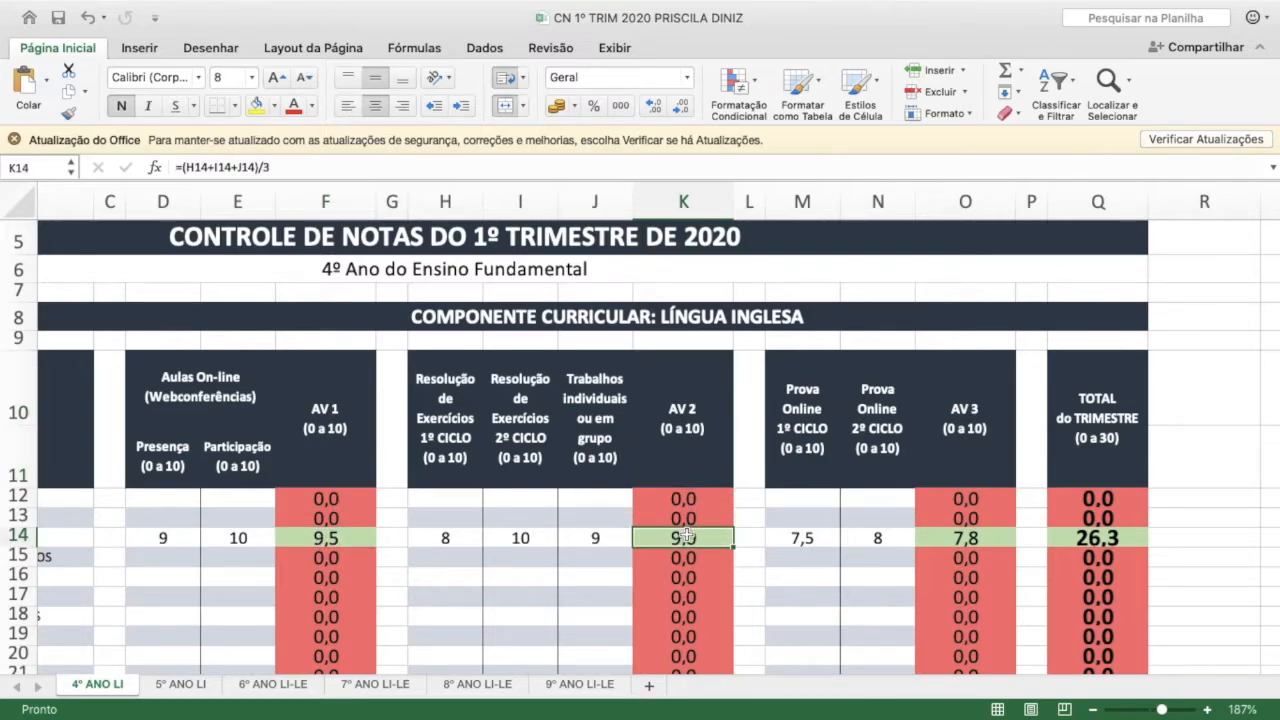
{"action": "left_click", "coordinate": [960, 415]}
{"action": "left_click", "coordinate": [974, 537]}
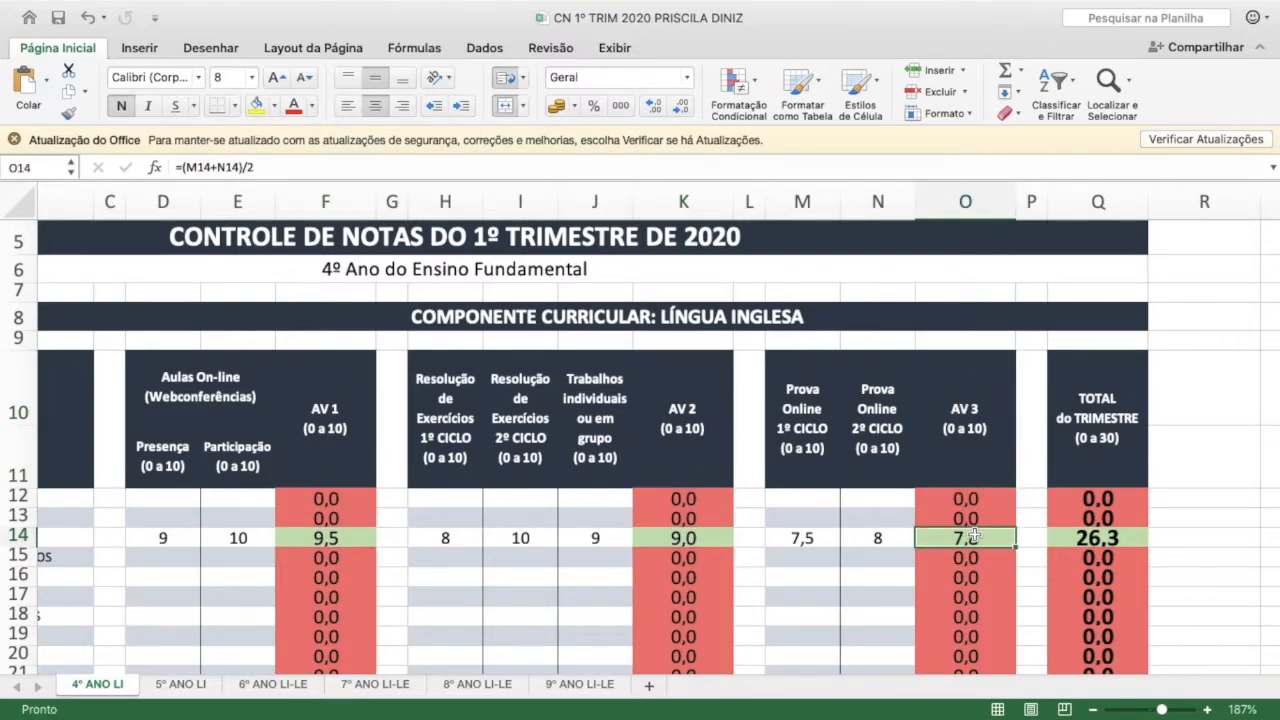
{"action": "left_click", "coordinate": [1106, 410]}
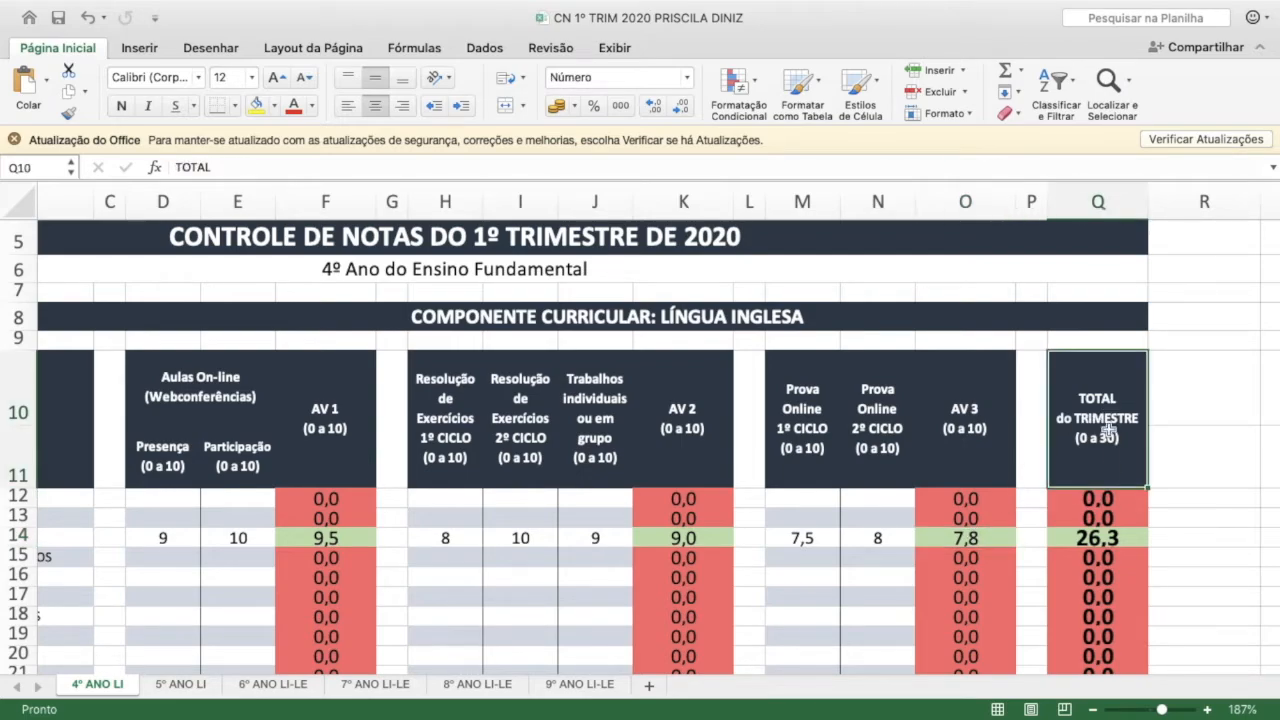
{"action": "left_click", "coordinate": [1096, 538]}
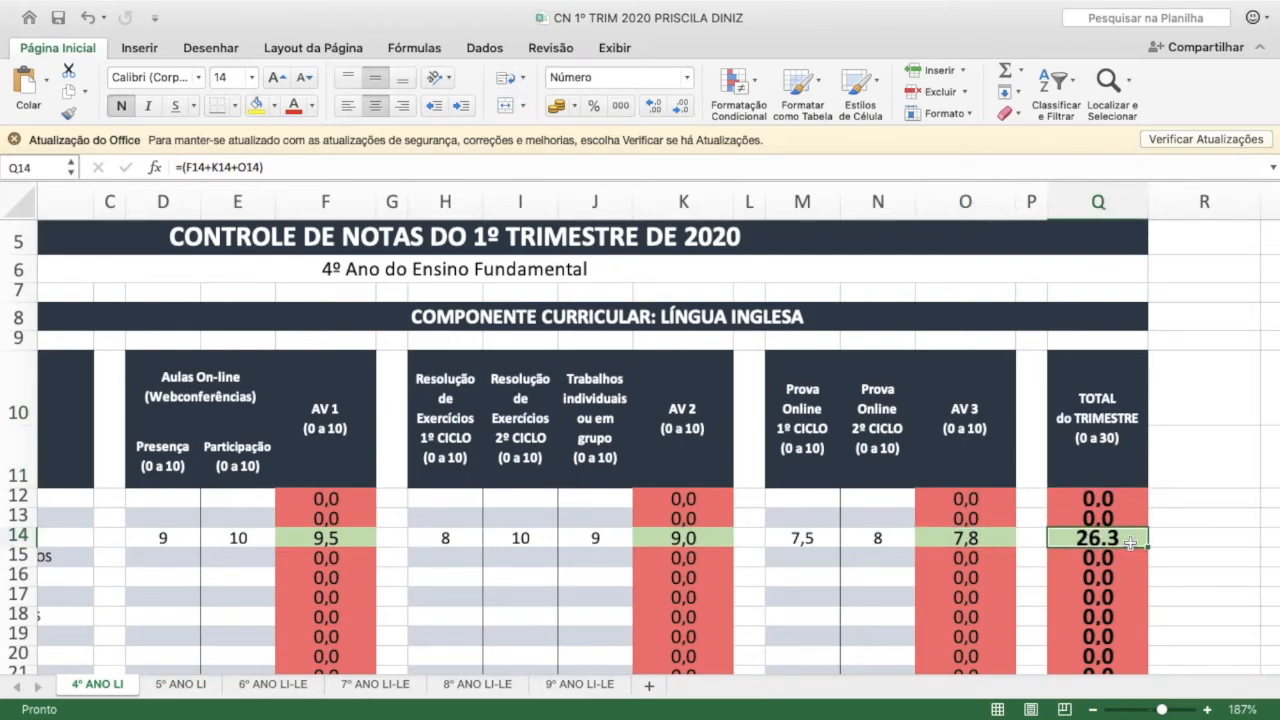
Examine the TOTAL do TRIMESTRE formulas and the empty score cells in rows 15 to 20
{"action": "scroll", "coordinate": [1130, 543], "scroll_direction": "up", "scroll_amount": 5}
{"action": "scroll", "coordinate": [1130, 543], "scroll_direction": "up", "scroll_amount": 5}
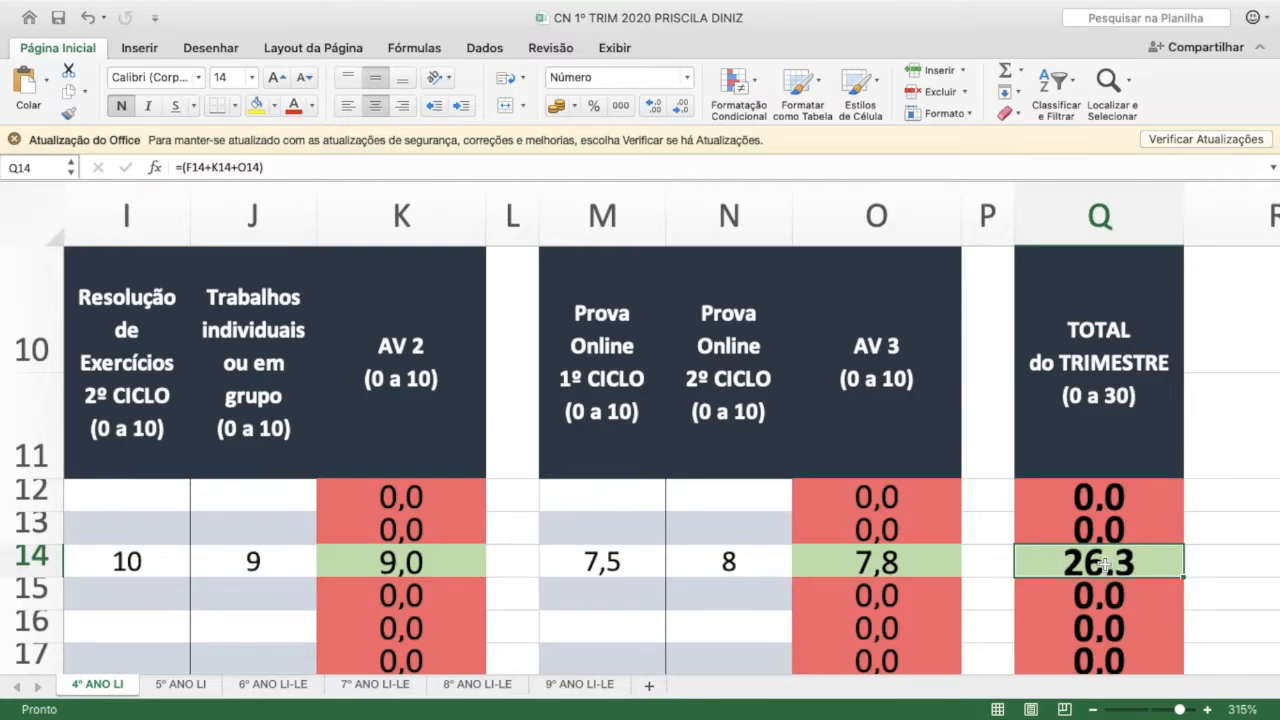
{"action": "scroll", "coordinate": [1102, 564], "scroll_direction": "down", "scroll_amount": 5}
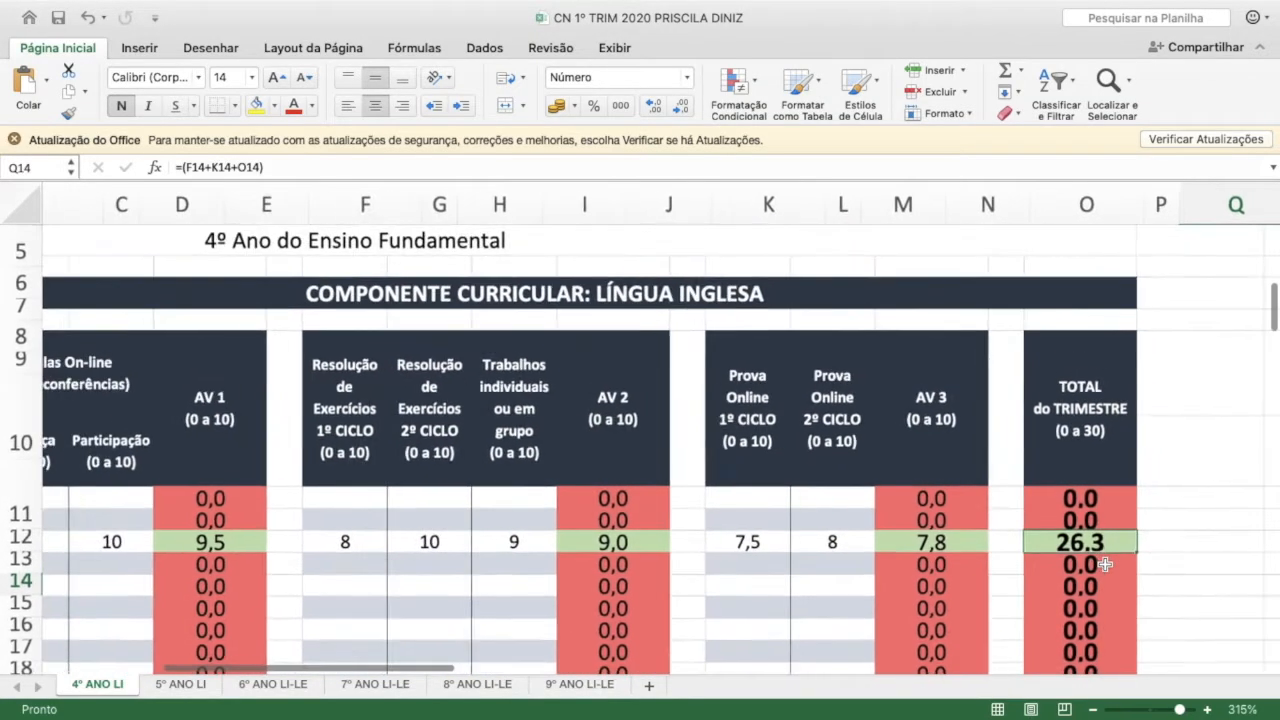
{"action": "scroll", "coordinate": [1105, 570], "scroll_direction": "down", "scroll_amount": 4}
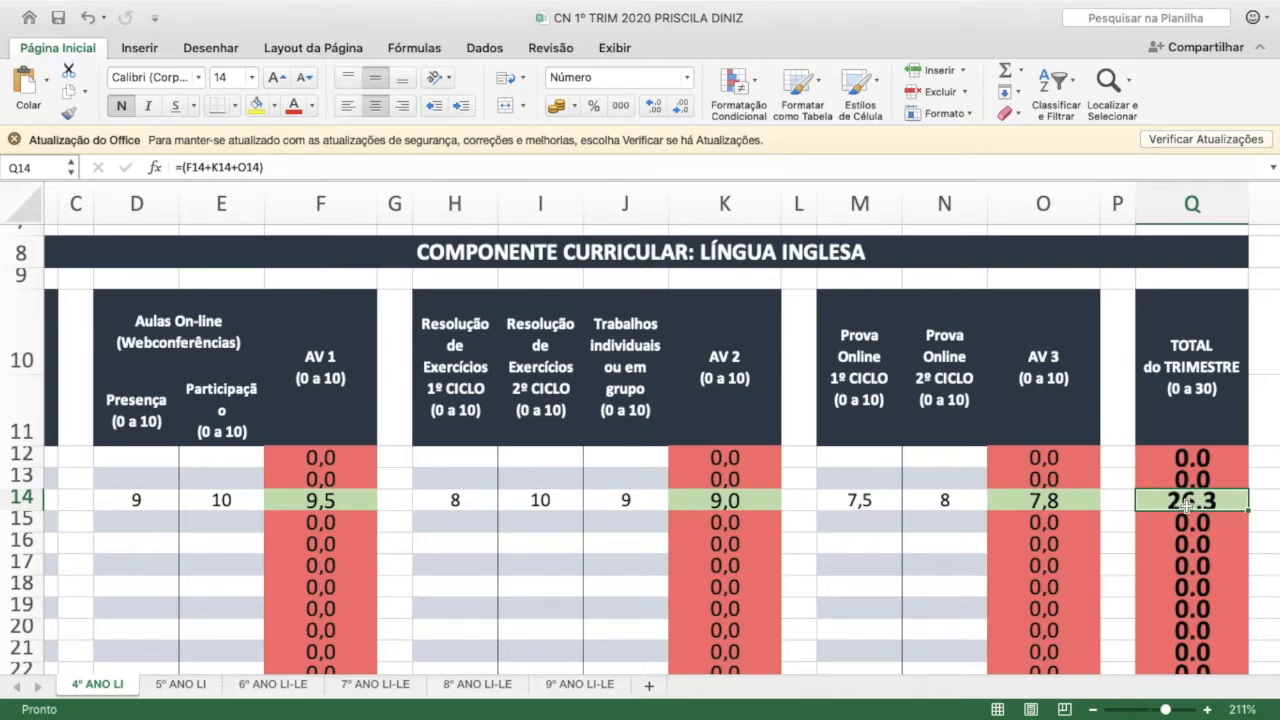
{"action": "left_click", "coordinate": [1188, 398]}
{"action": "left_click", "coordinate": [1196, 525]}
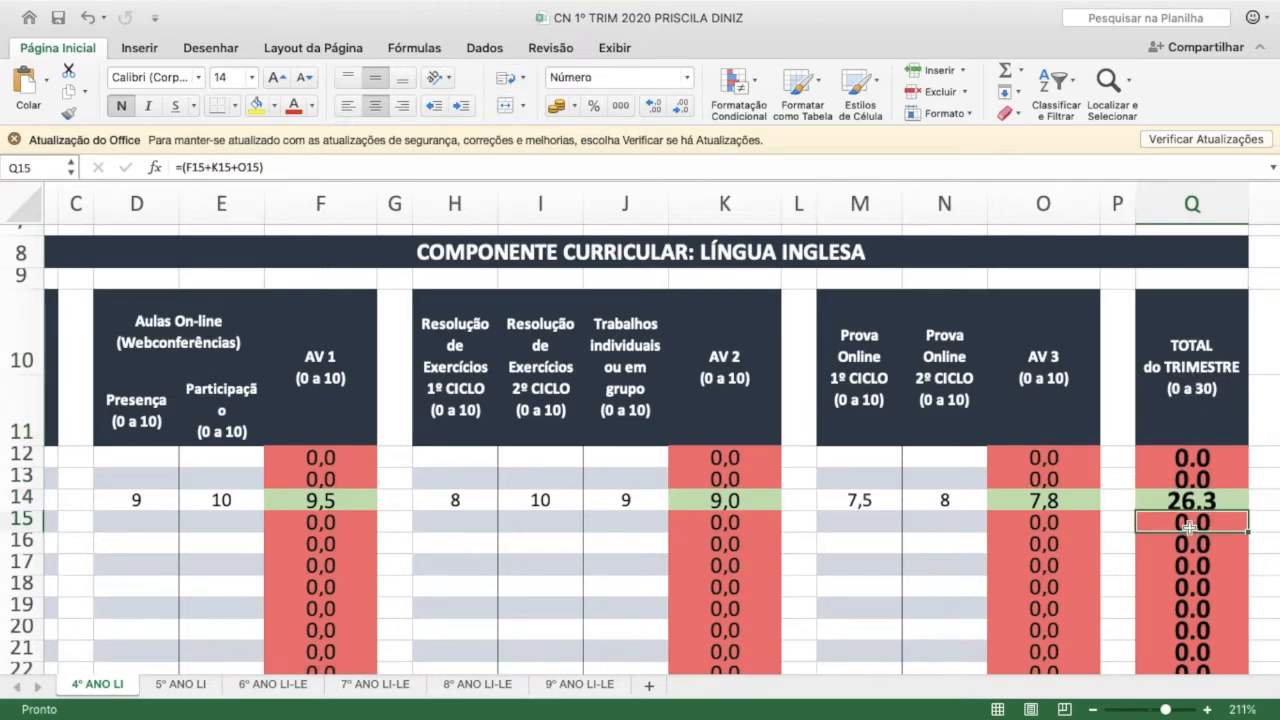
{"action": "left_click_drag", "start_coordinate": [1198, 525], "coordinate": [1200, 624]}
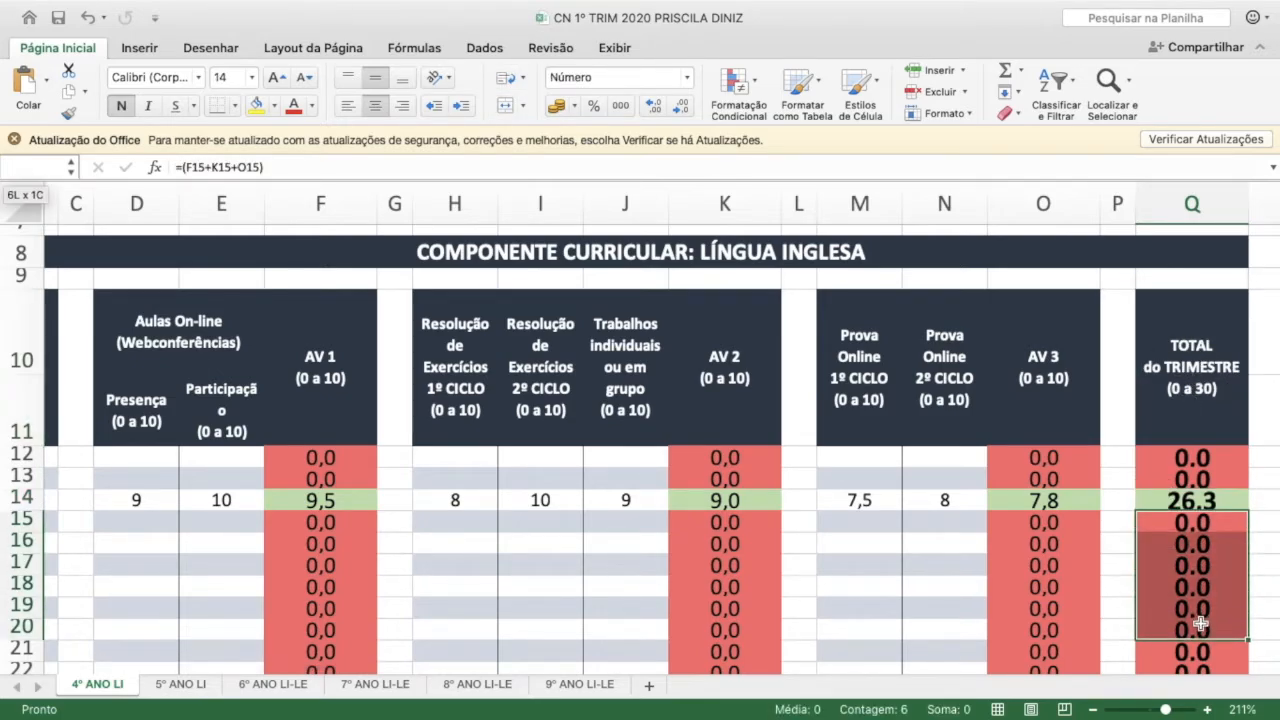
{"action": "left_click", "coordinate": [1186, 527]}
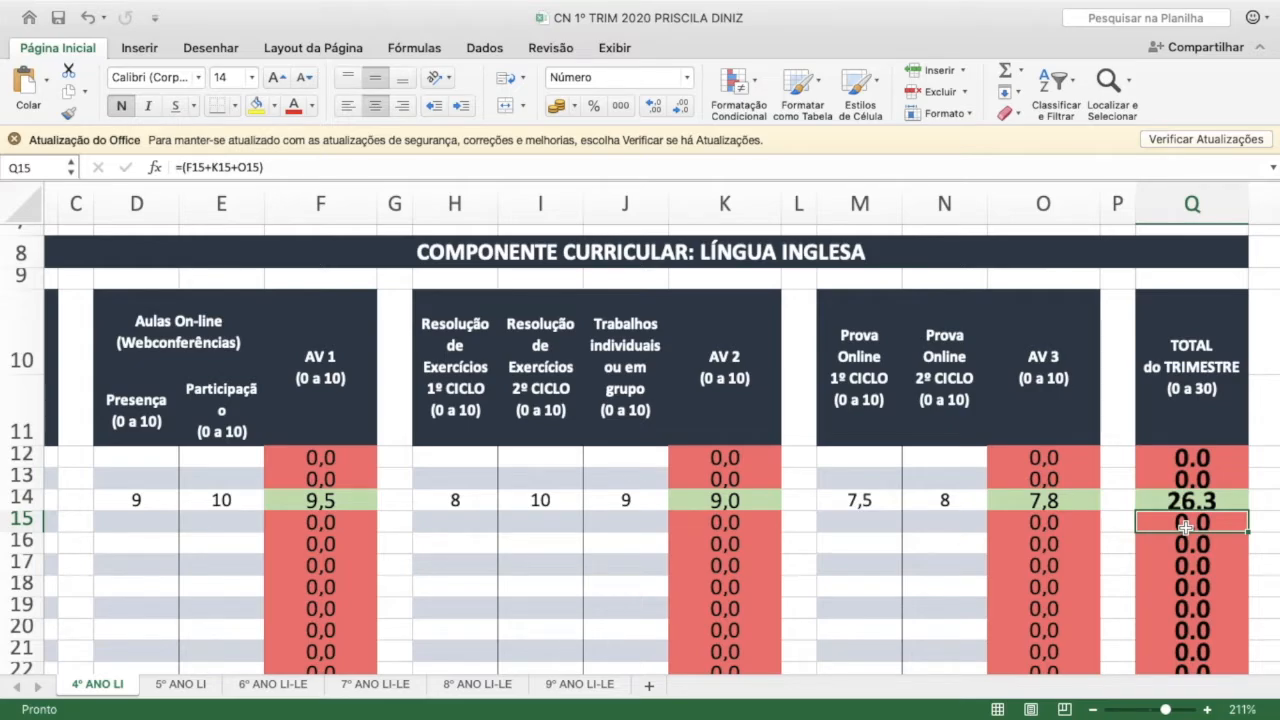
{"action": "left_click", "coordinate": [1191, 545]}
{"action": "left_click", "coordinate": [1195, 565]}
{"action": "left_click", "coordinate": [1197, 586]}
{"action": "left_click", "coordinate": [1193, 524]}
{"action": "left_click", "coordinate": [1190, 546]}
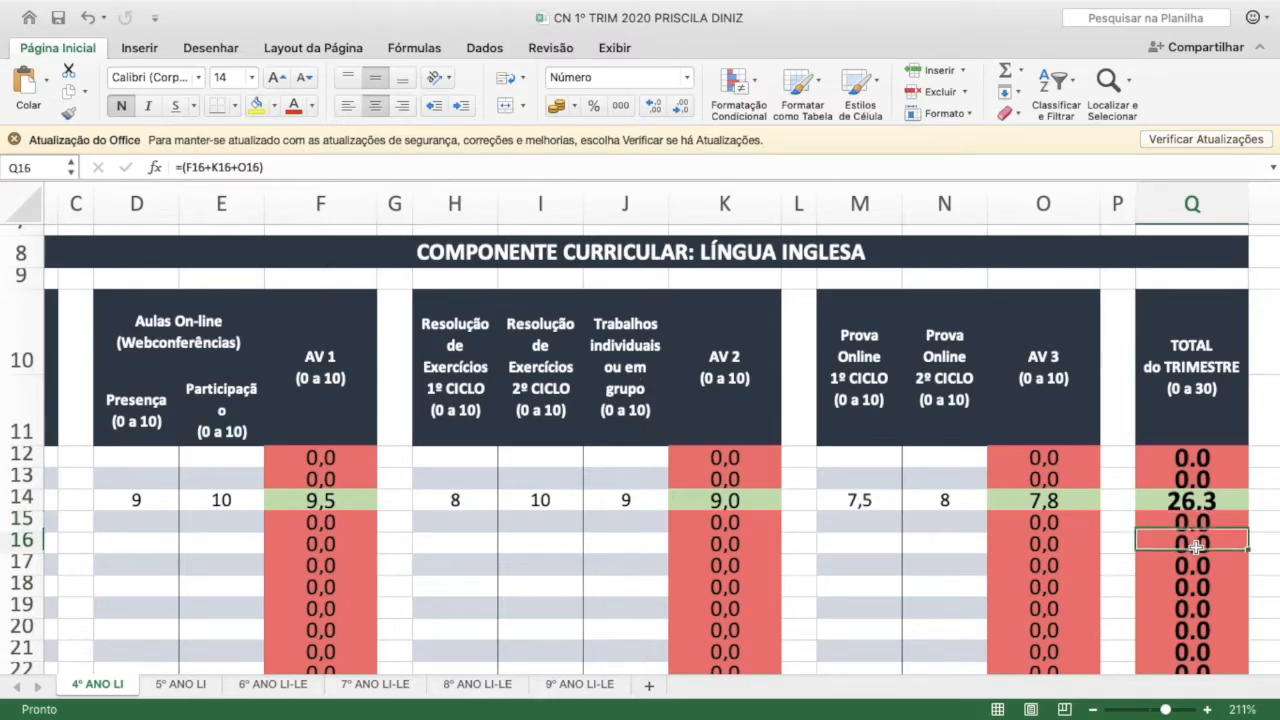
{"action": "left_click", "coordinate": [1196, 569]}
{"action": "left_click", "coordinate": [1182, 543]}
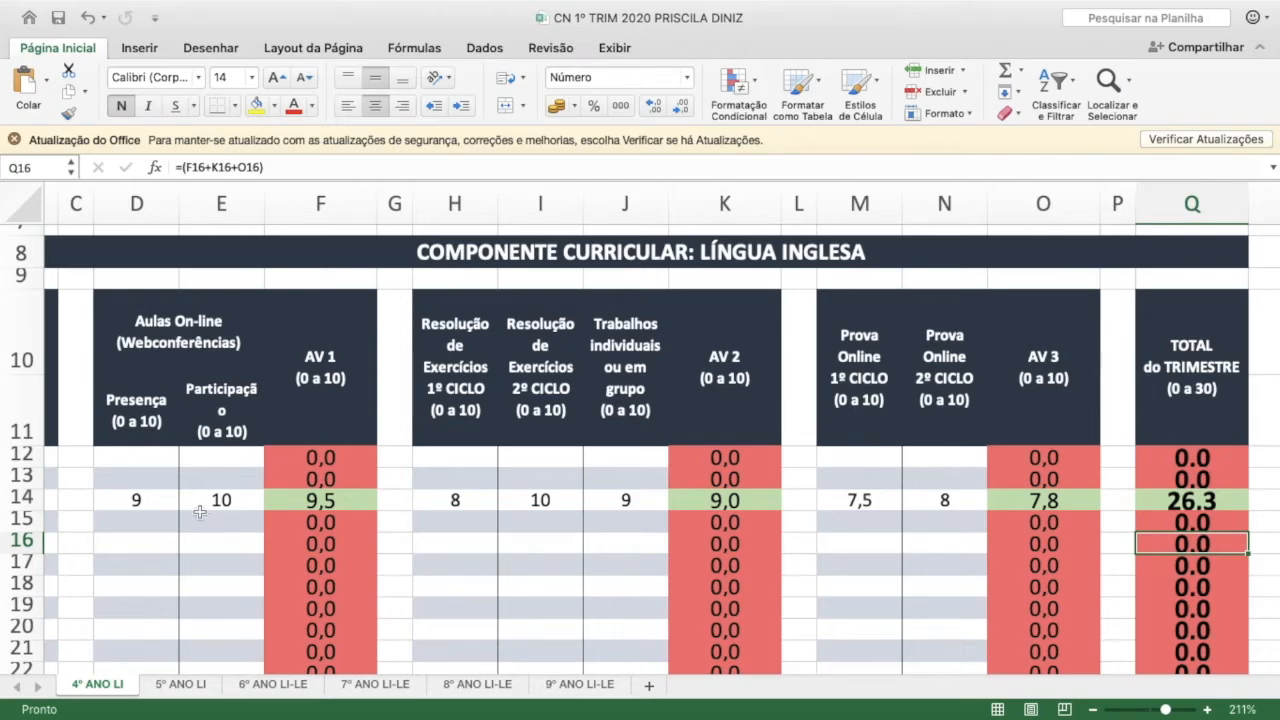
{"action": "left_click_drag", "start_coordinate": [141, 545], "coordinate": [310, 545]}
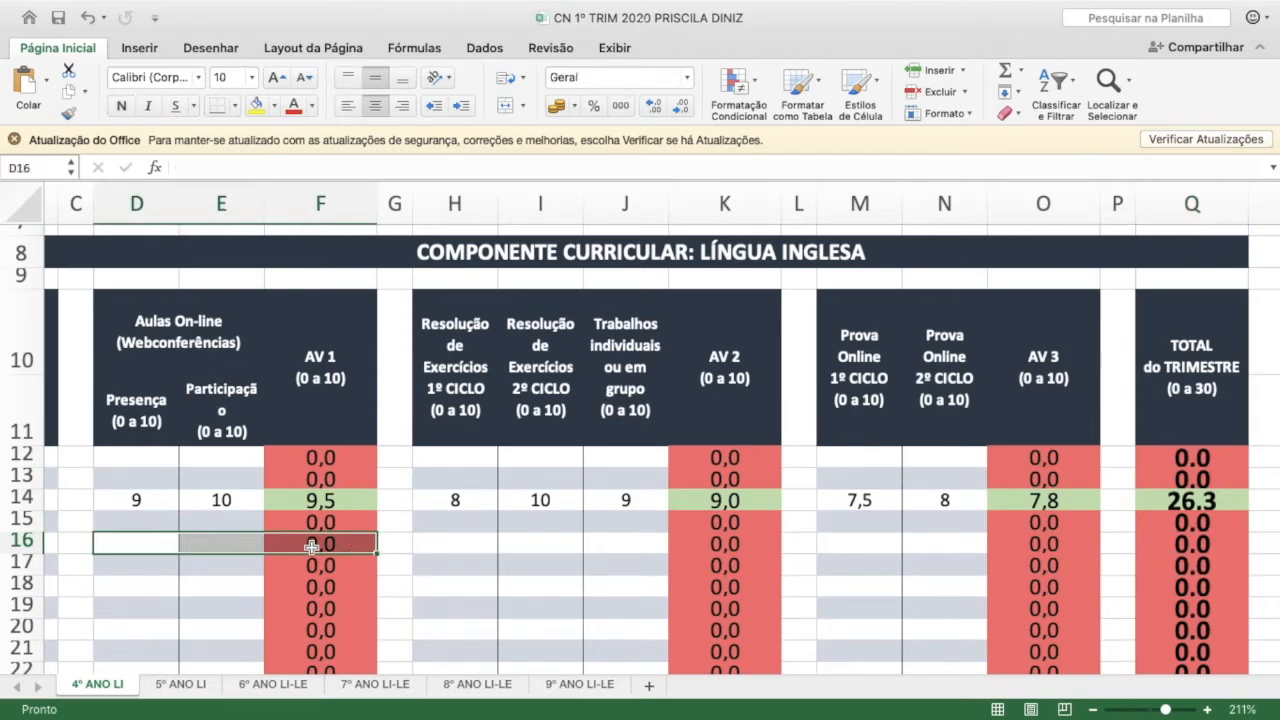
{"action": "left_click_drag", "start_coordinate": [445, 543], "coordinate": [686, 547]}
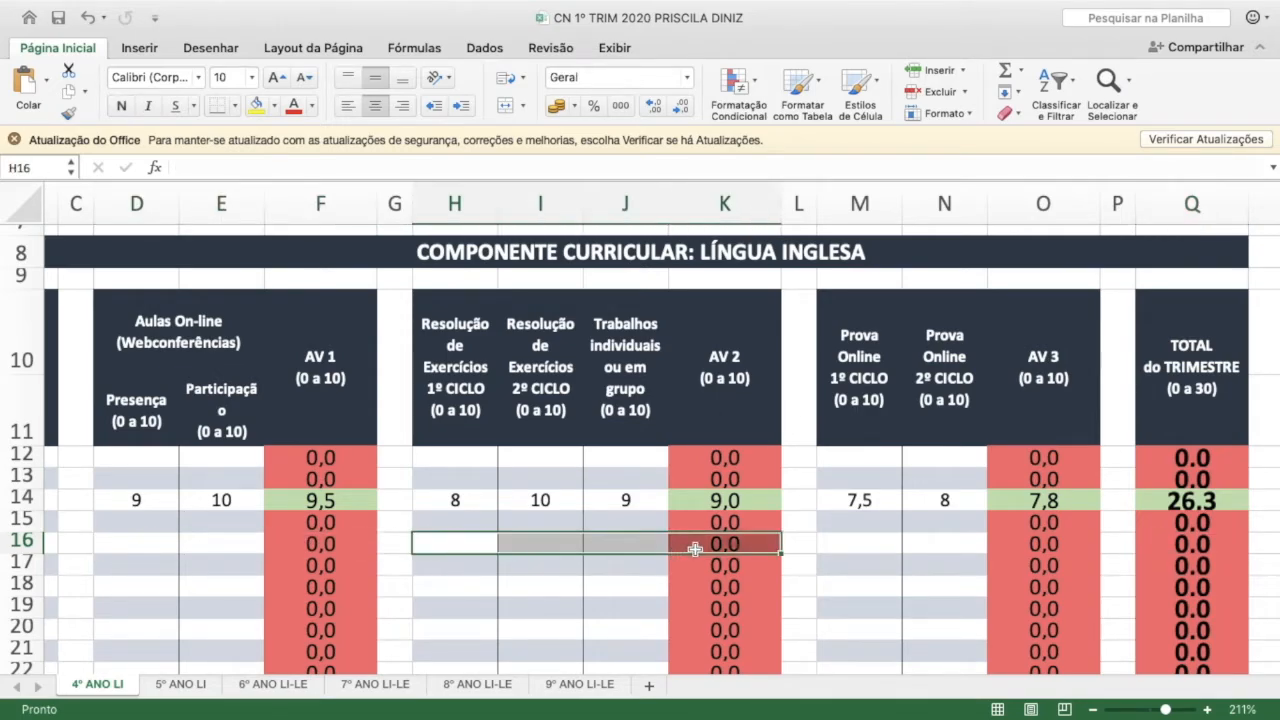
Inspect the empty row-16 and row-15 score ranges, the AV 3 formula in row 15, and row 14's TOTAL do TRIMESTRE formula
{"action": "left_click_drag", "start_coordinate": [860, 545], "coordinate": [1031, 552]}
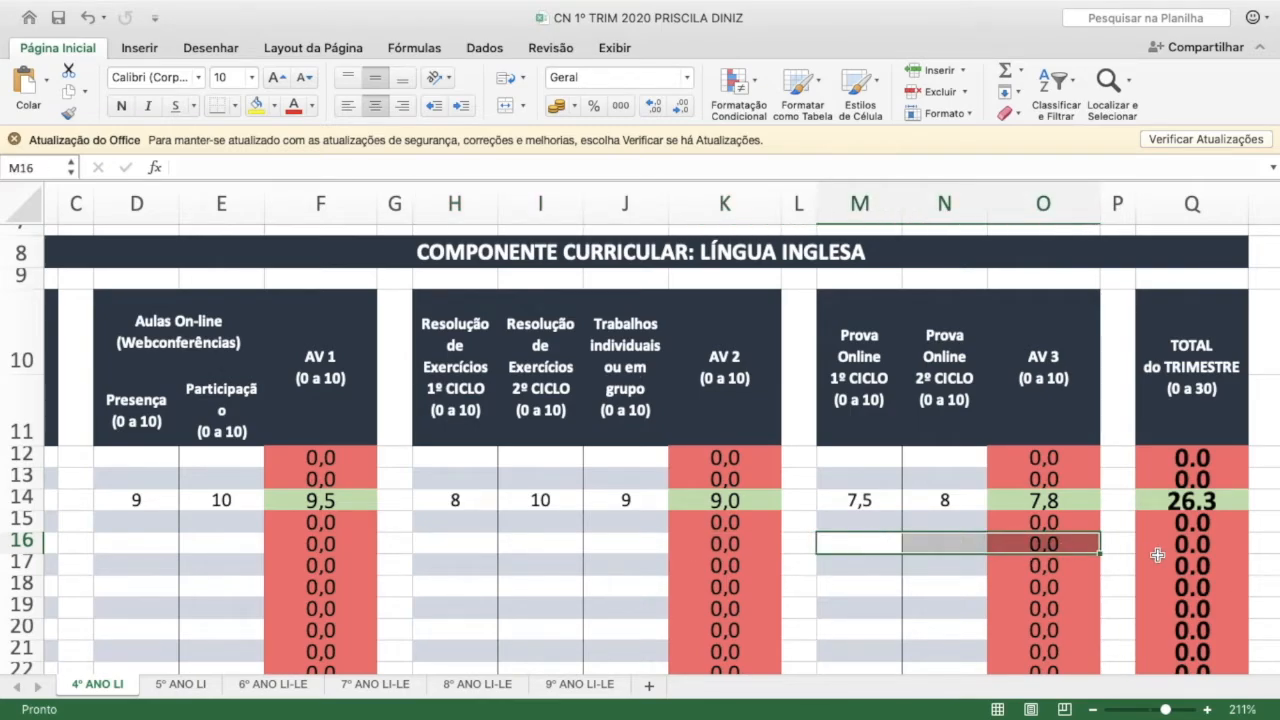
{"action": "left_click", "coordinate": [1191, 545]}
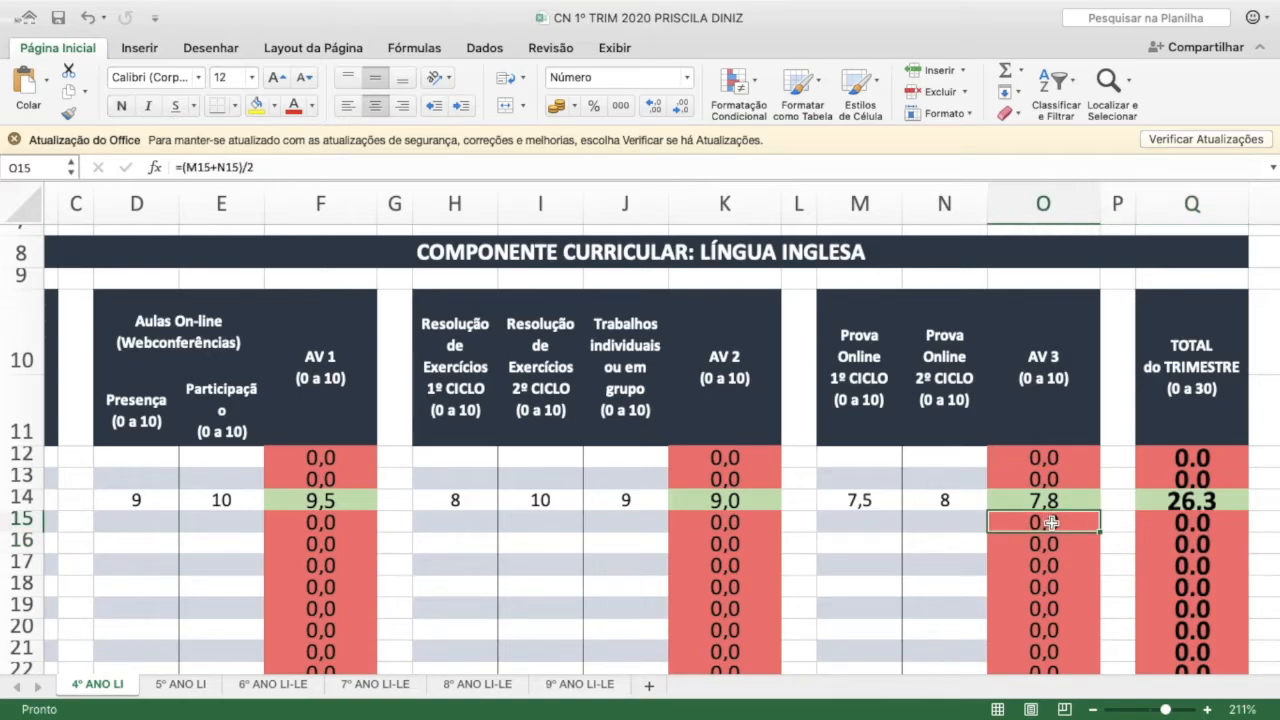
{"action": "left_click_drag", "start_coordinate": [866, 499], "coordinate": [935, 500]}
{"action": "left_click", "coordinate": [1026, 497]}
{"action": "left_click", "coordinate": [1199, 503]}
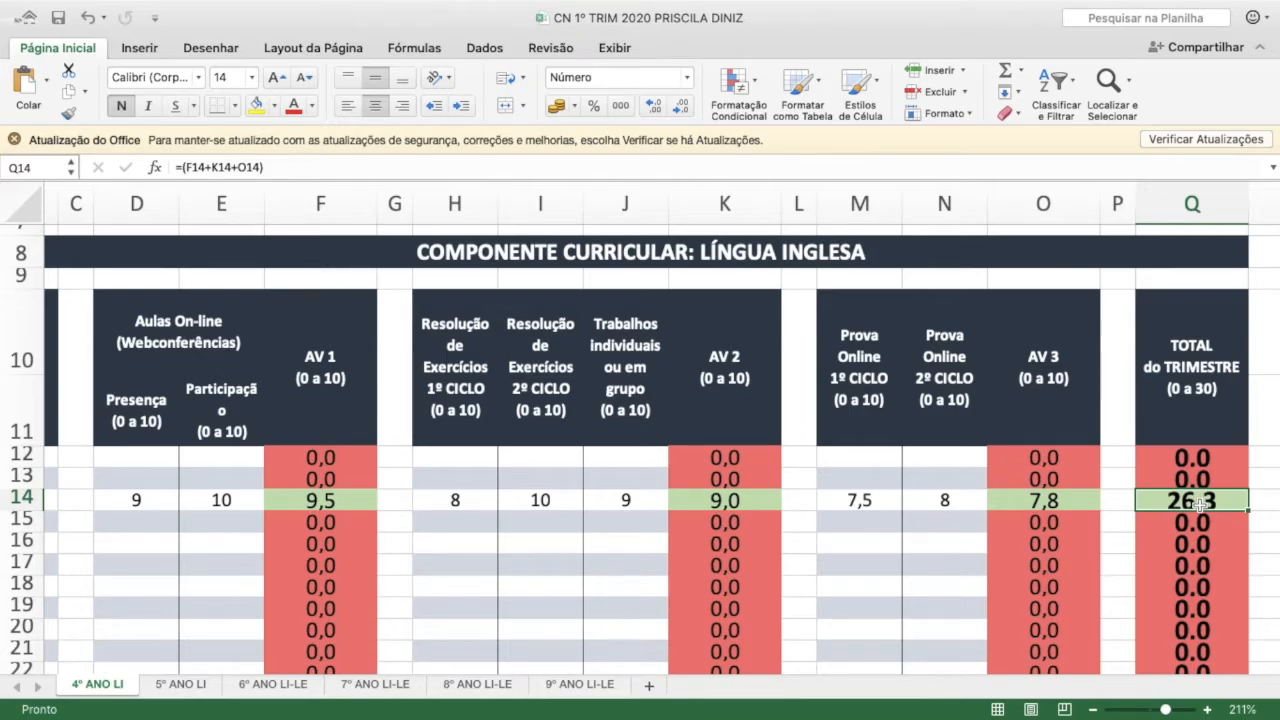
Review the Prova Online 1º CICLO and 2º CICLO column headers and row 14's second online test score
{"action": "scroll", "coordinate": [1199, 506], "scroll_direction": "down", "scroll_amount": 3}
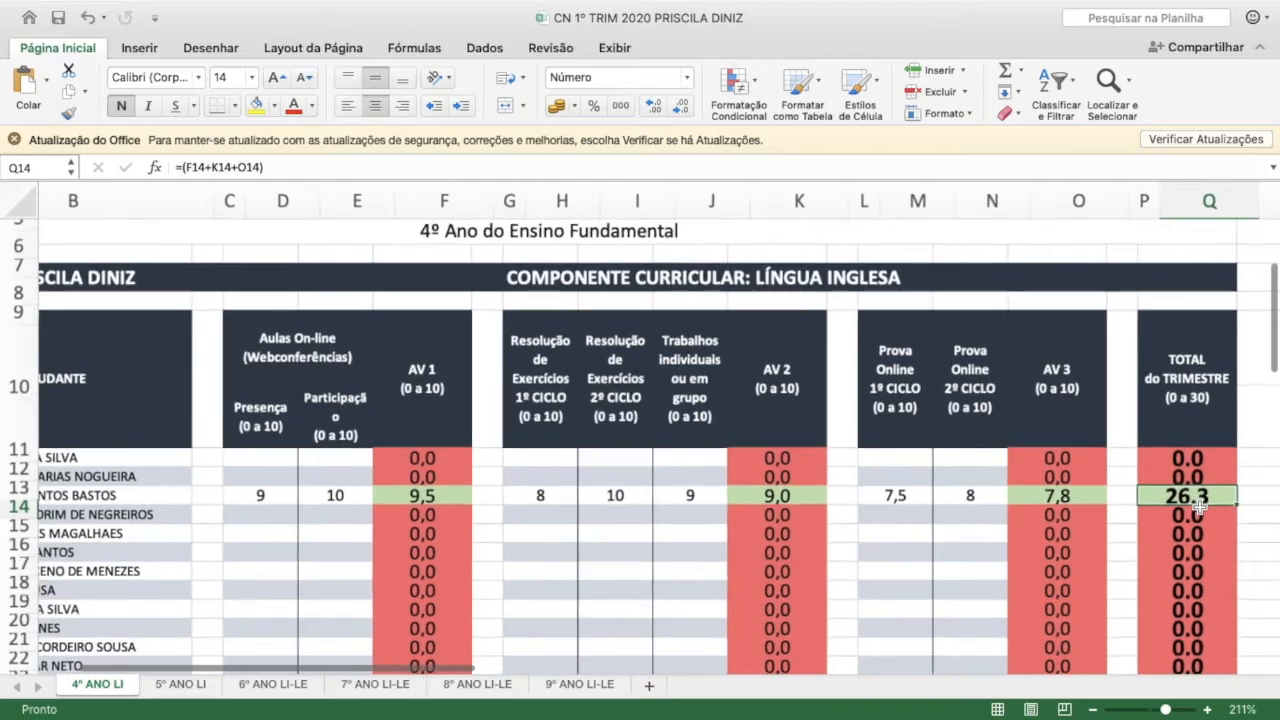
{"action": "scroll", "coordinate": [1199, 506], "scroll_direction": "down", "scroll_amount": 3}
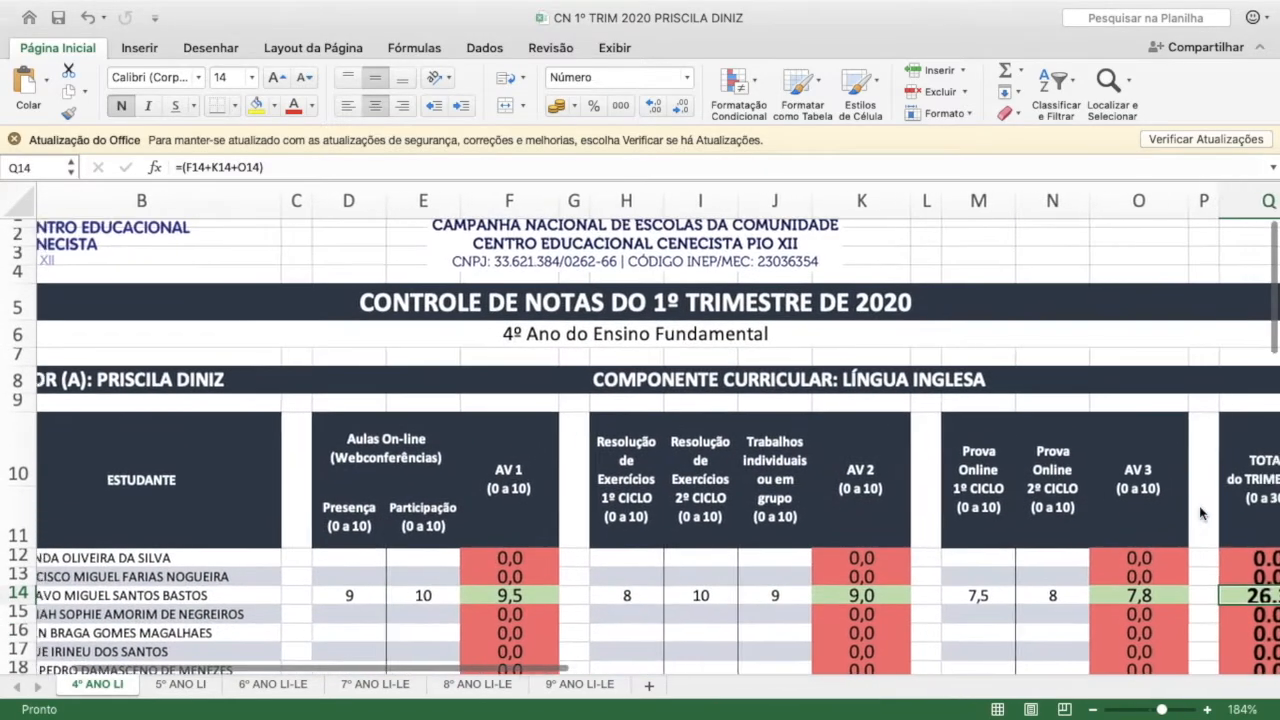
{"action": "scroll", "coordinate": [1203, 513], "scroll_direction": "down", "scroll_amount": 2}
{"action": "scroll", "coordinate": [1201, 513], "scroll_direction": "down", "scroll_amount": 3}
{"action": "scroll", "coordinate": [1199, 505], "scroll_direction": "up", "scroll_amount": 5}
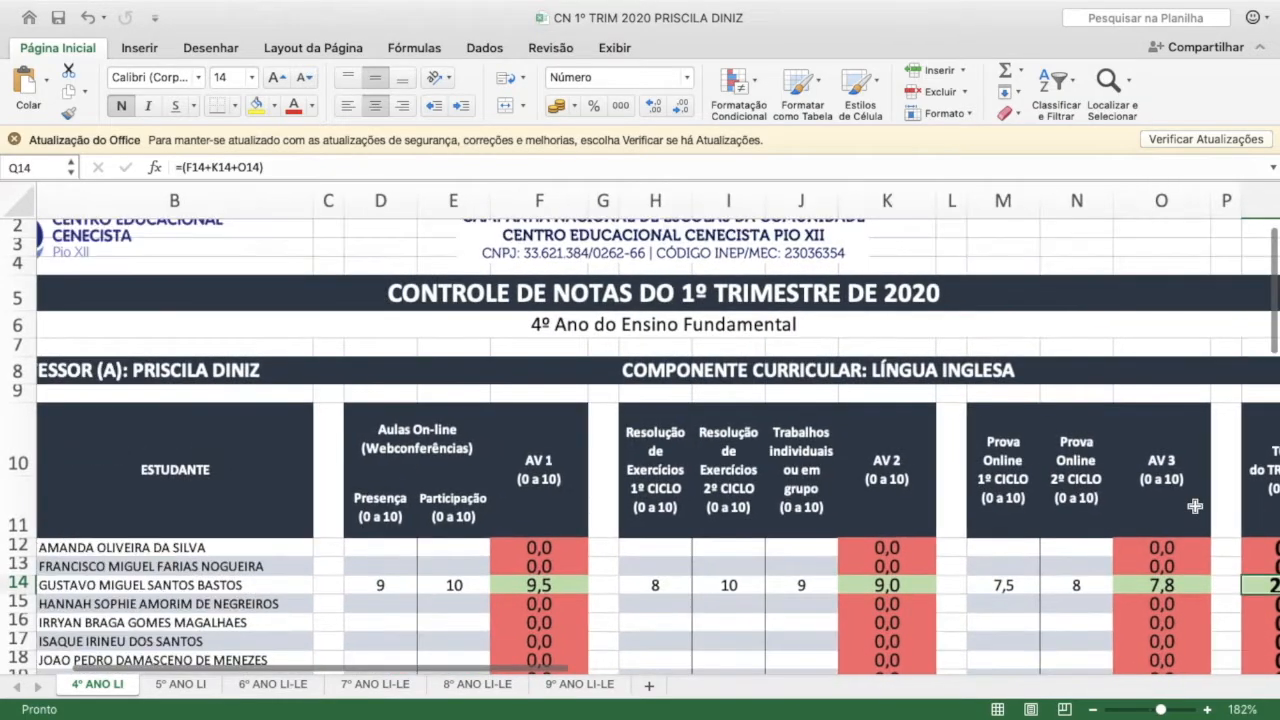
{"action": "scroll", "coordinate": [1195, 505], "scroll_direction": "right", "scroll_amount": 3}
{"action": "scroll", "coordinate": [1195, 505], "scroll_direction": "down", "scroll_amount": 1}
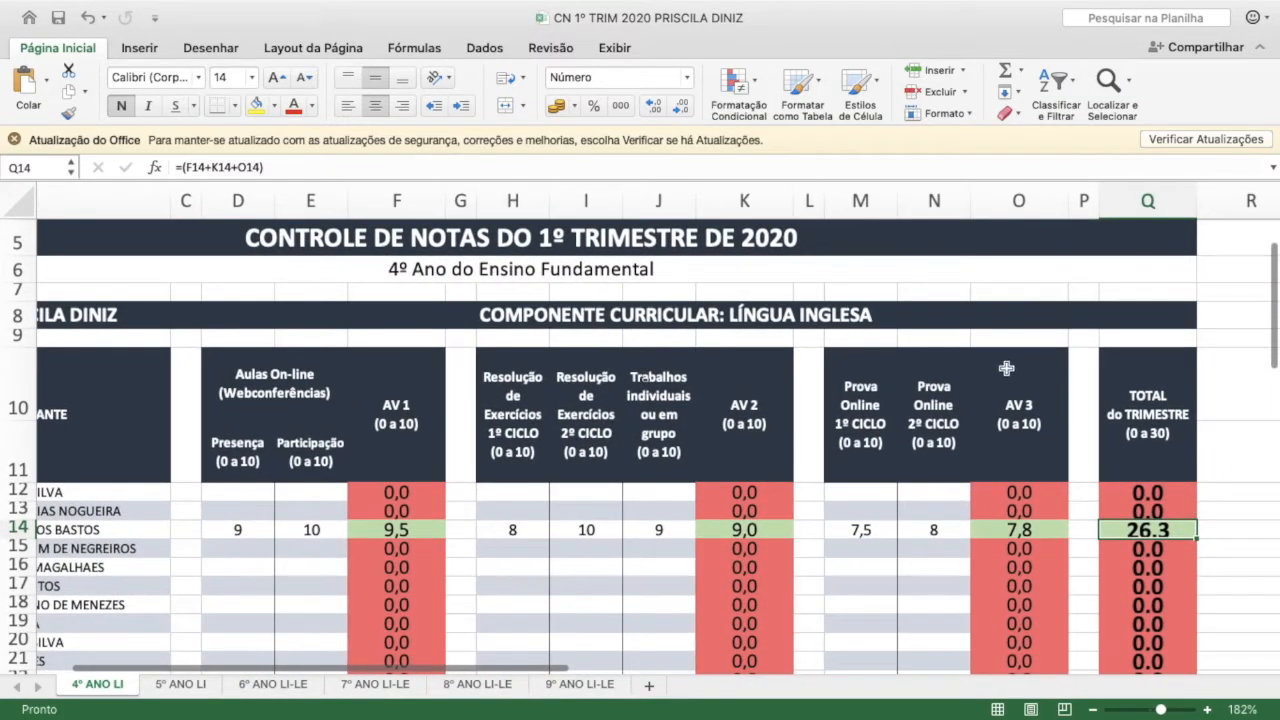
{"action": "left_click", "coordinate": [861, 408]}
{"action": "left_click", "coordinate": [923, 409]}
{"action": "left_click", "coordinate": [862, 383]}
{"action": "left_click", "coordinate": [958, 414]}
{"action": "left_click", "coordinate": [952, 531]}
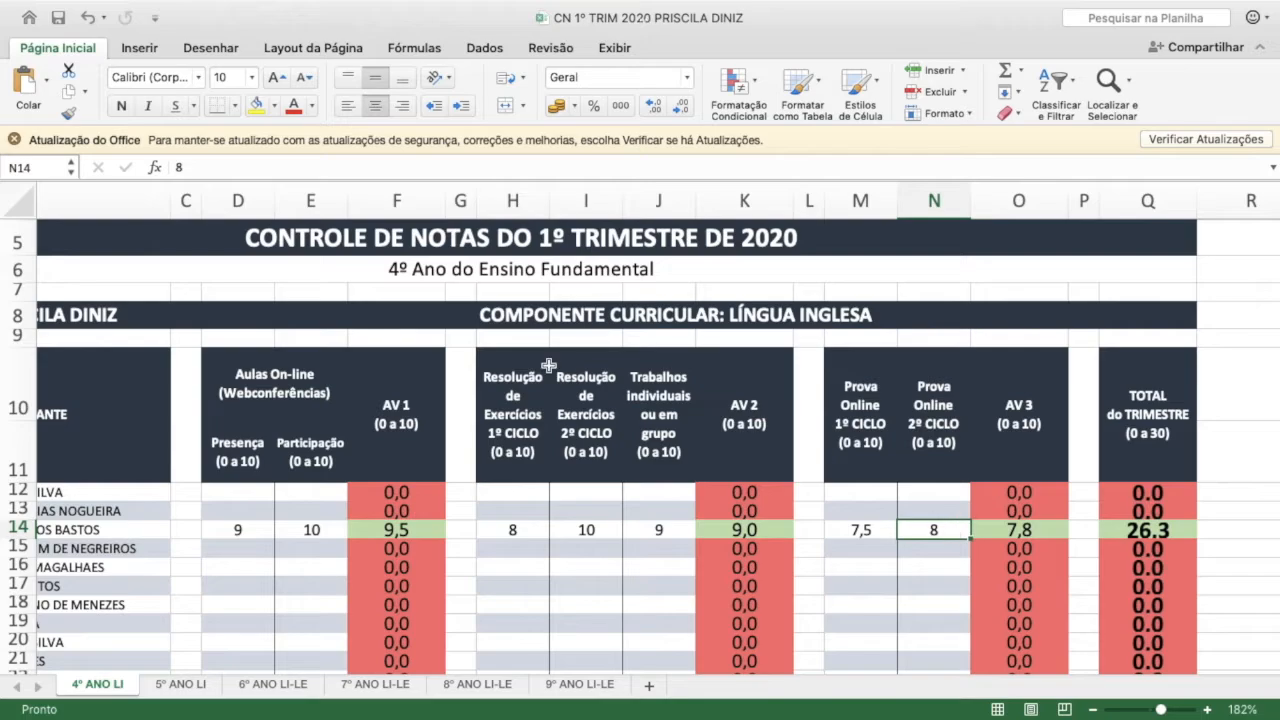
Review the AV 1, AV 2, AV 3 and TOTAL do TRIMESTRE headers and the header block spanning all score columns
{"action": "left_click", "coordinate": [379, 406]}
{"action": "left_click", "coordinate": [755, 391]}
{"action": "left_click", "coordinate": [1013, 396]}
{"action": "left_click", "coordinate": [1155, 391]}
{"action": "left_click", "coordinate": [1160, 527]}
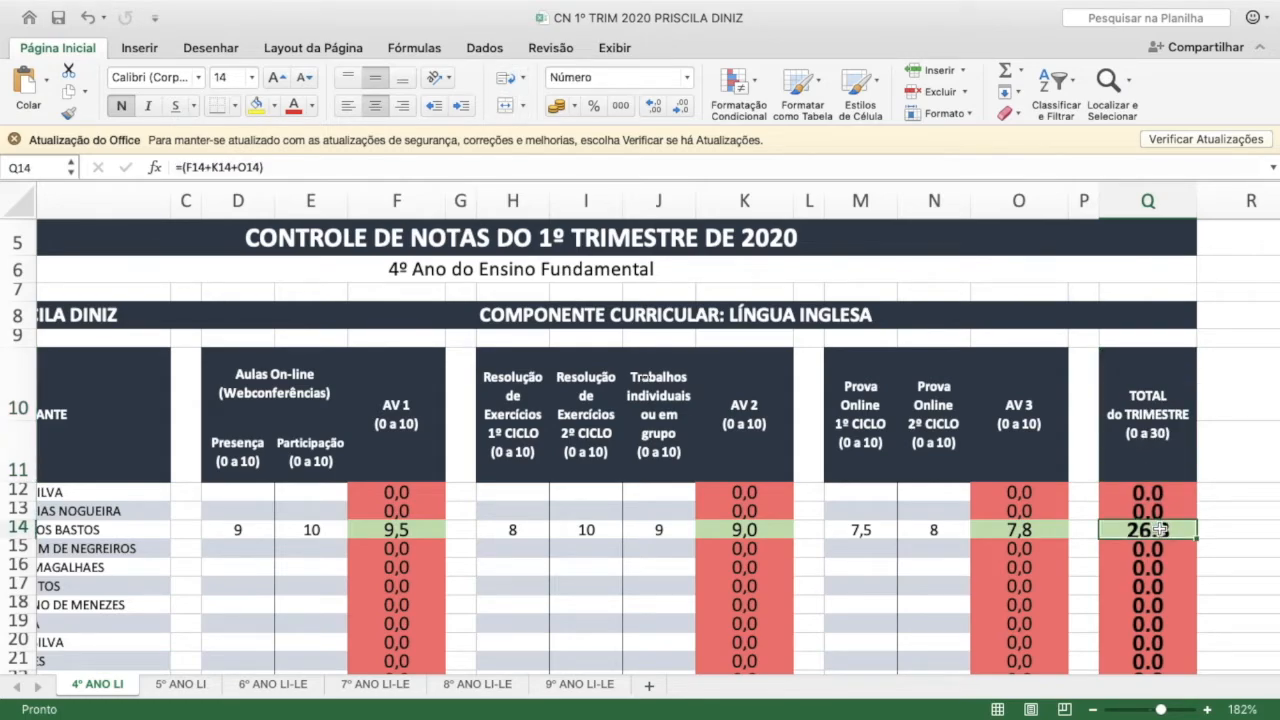
{"action": "left_click_drag", "start_coordinate": [266, 385], "coordinate": [1045, 418]}
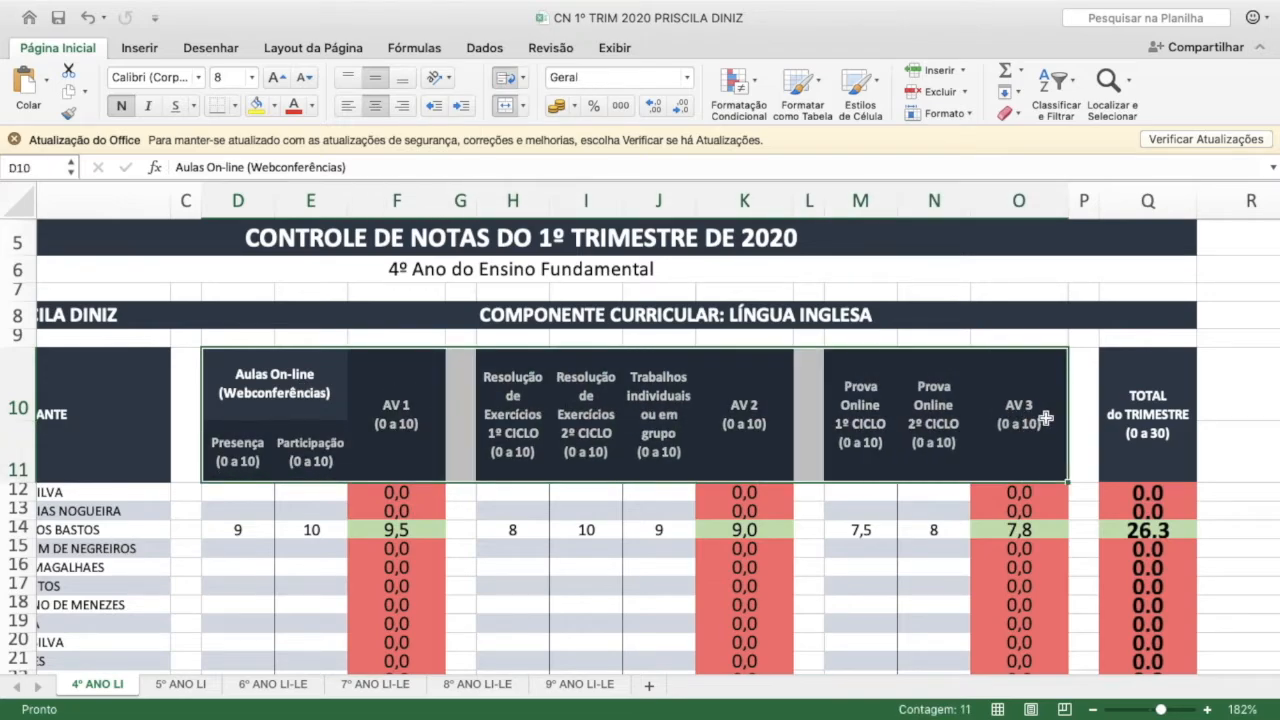
{"action": "left_click", "coordinate": [1155, 565]}
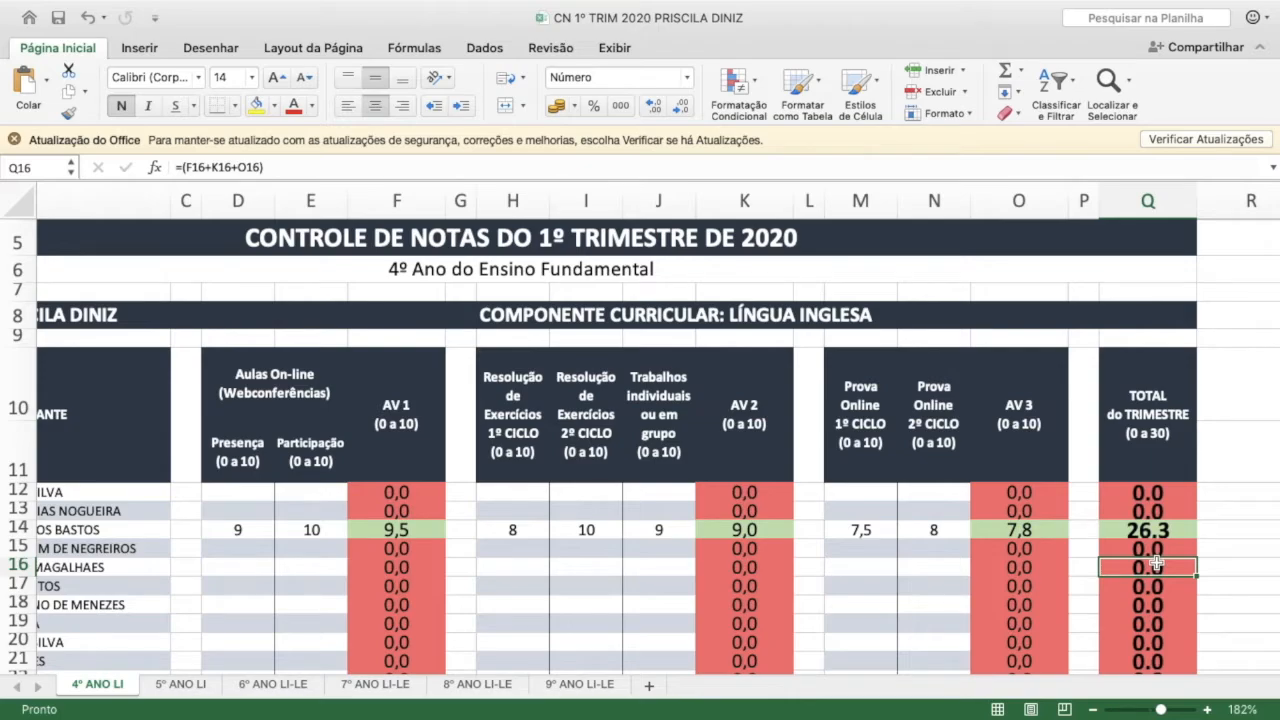
Highlight the AV 1, AV 2 and AV 3 header groups one by one, then row 15's score range
{"action": "left_click_drag", "start_coordinate": [225, 357], "coordinate": [388, 455]}
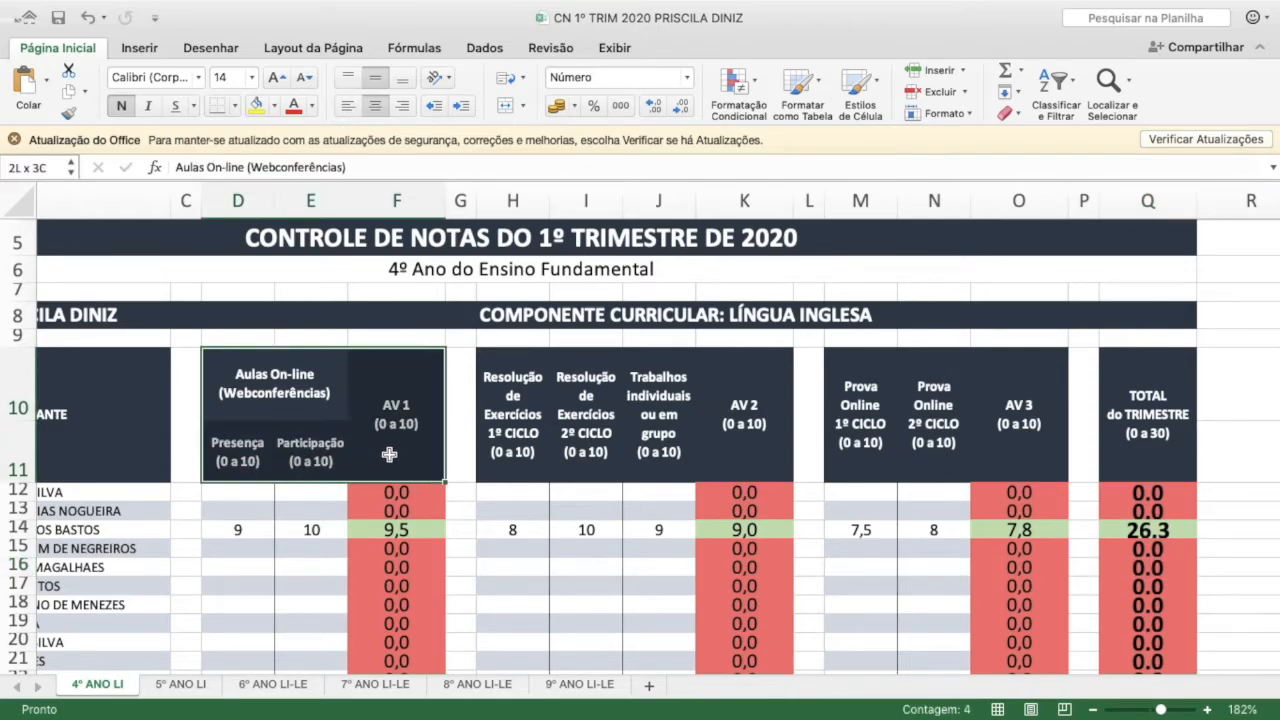
{"action": "left_click_drag", "start_coordinate": [518, 377], "coordinate": [723, 443]}
{"action": "left_click_drag", "start_coordinate": [849, 410], "coordinate": [1016, 442]}
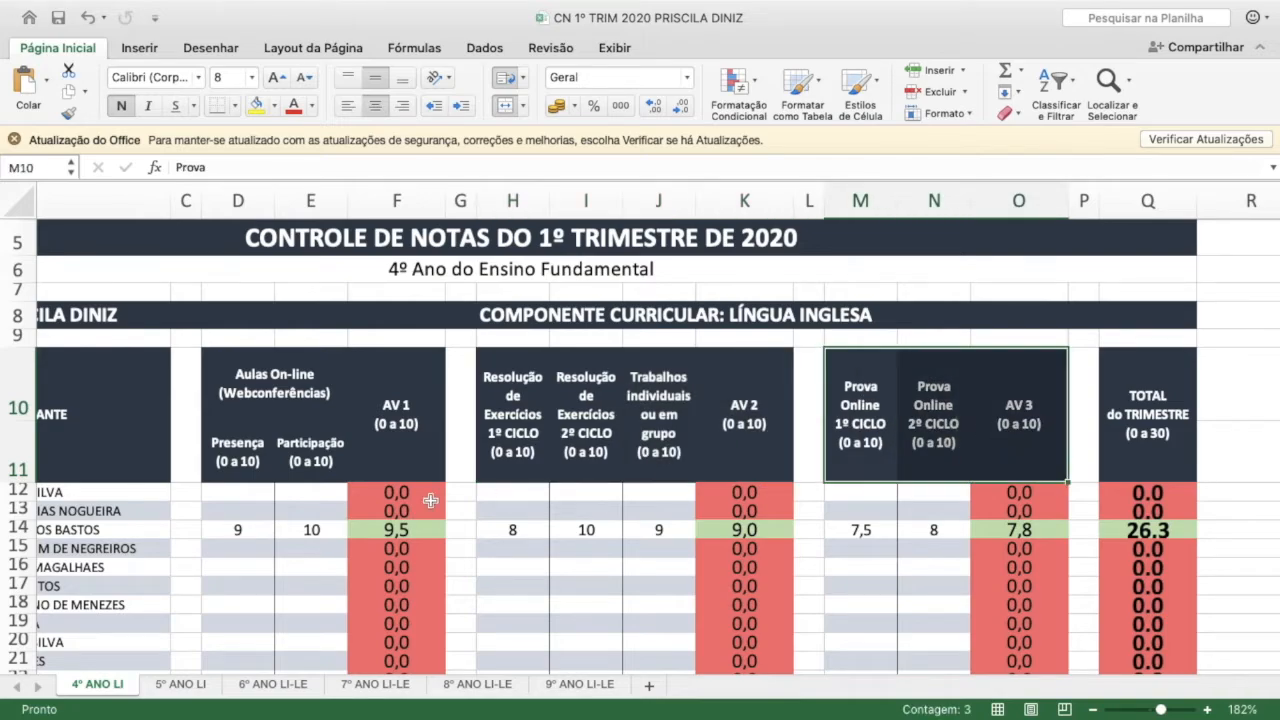
{"action": "left_click_drag", "start_coordinate": [243, 549], "coordinate": [997, 556]}
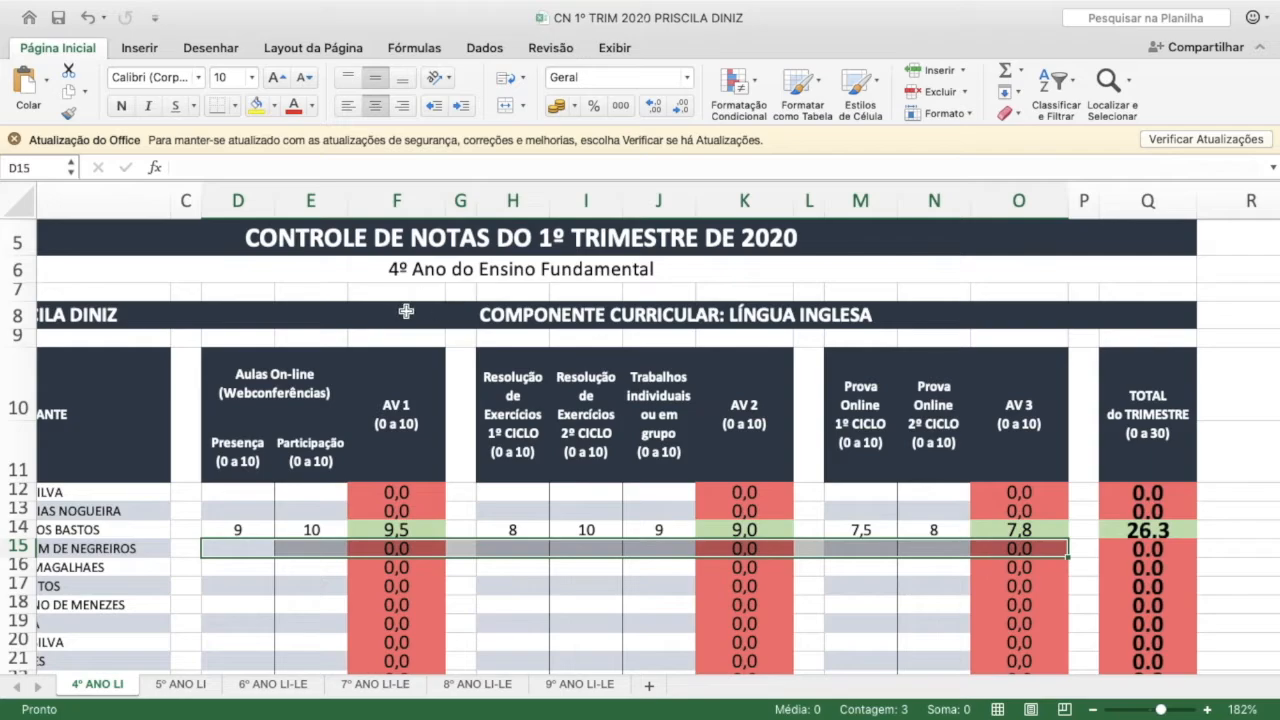
Revisit the Aulas On-line and Prova Online headers and the whole score header block from D10 to O11
{"action": "left_click", "coordinate": [284, 445]}
{"action": "left_click", "coordinate": [229, 393]}
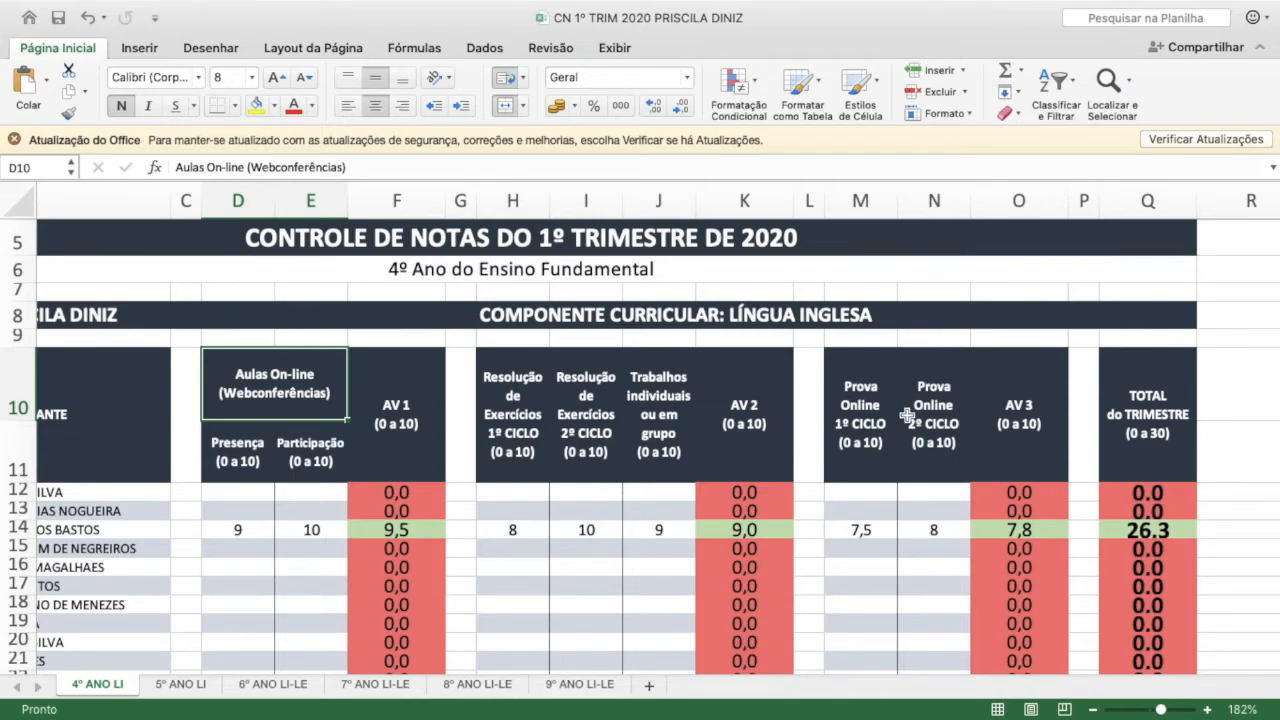
{"action": "left_click", "coordinate": [845, 403]}
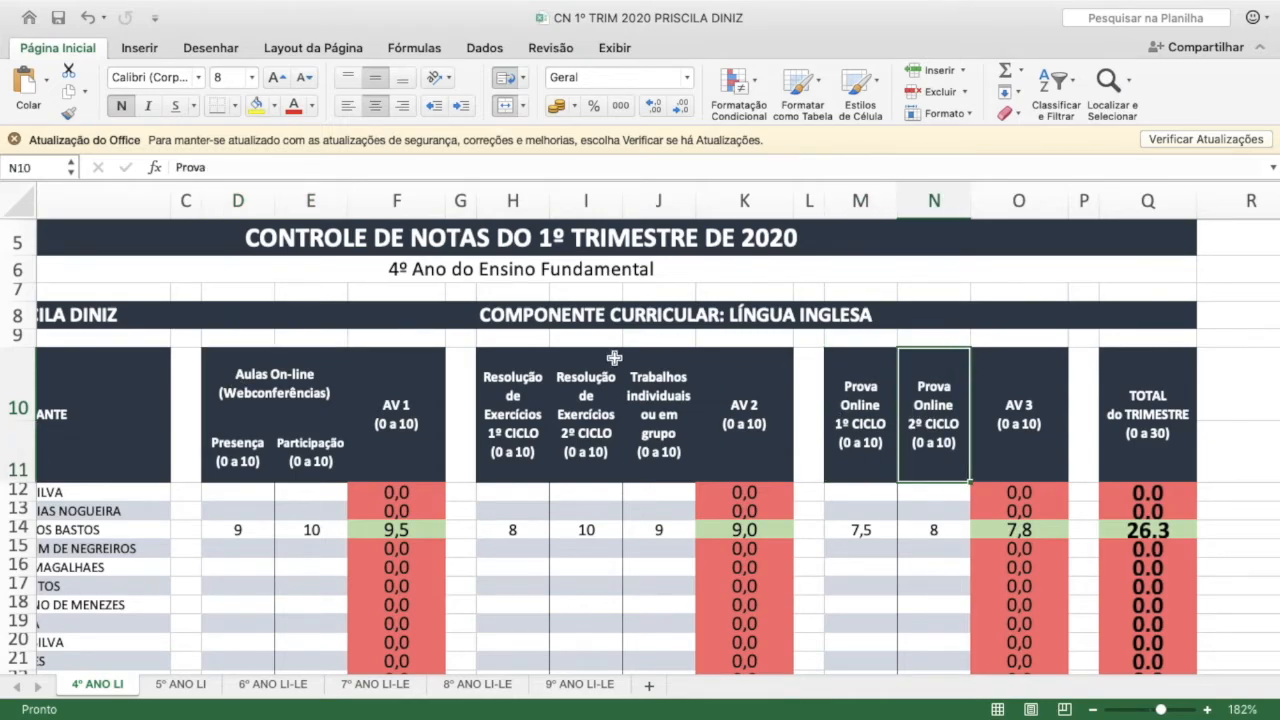
{"action": "left_click_drag", "start_coordinate": [245, 385], "coordinate": [1020, 435]}
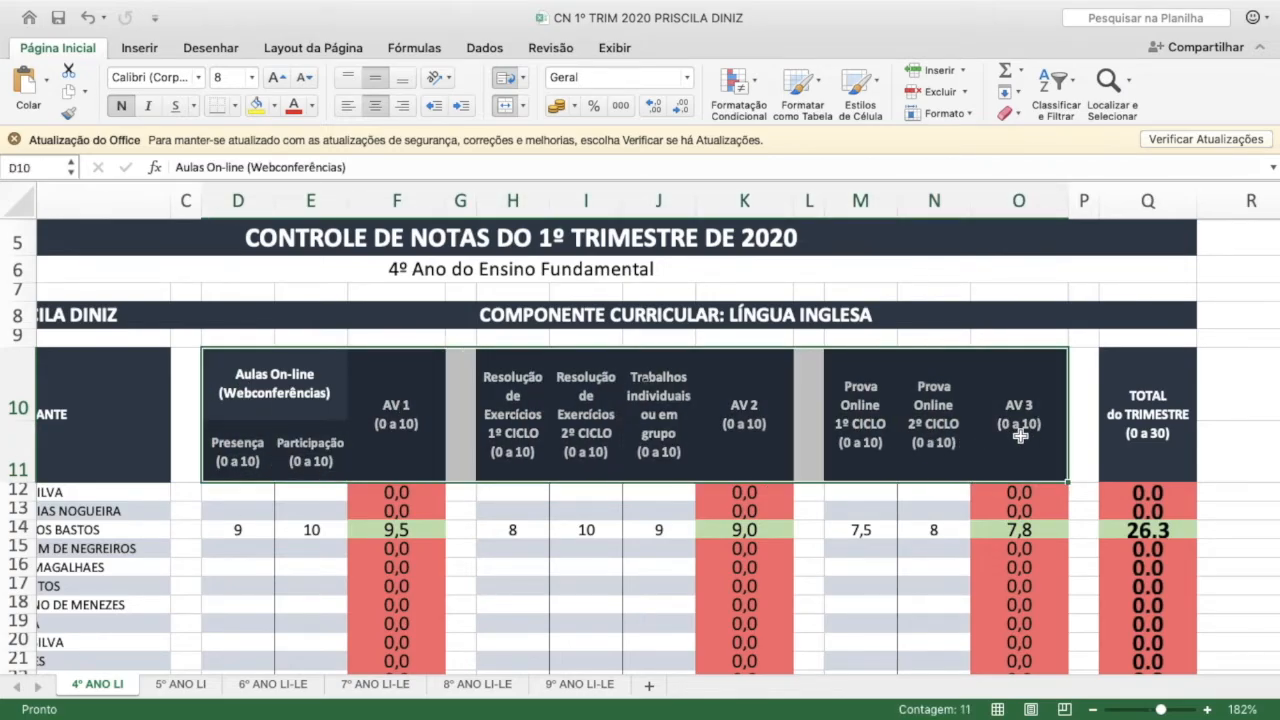